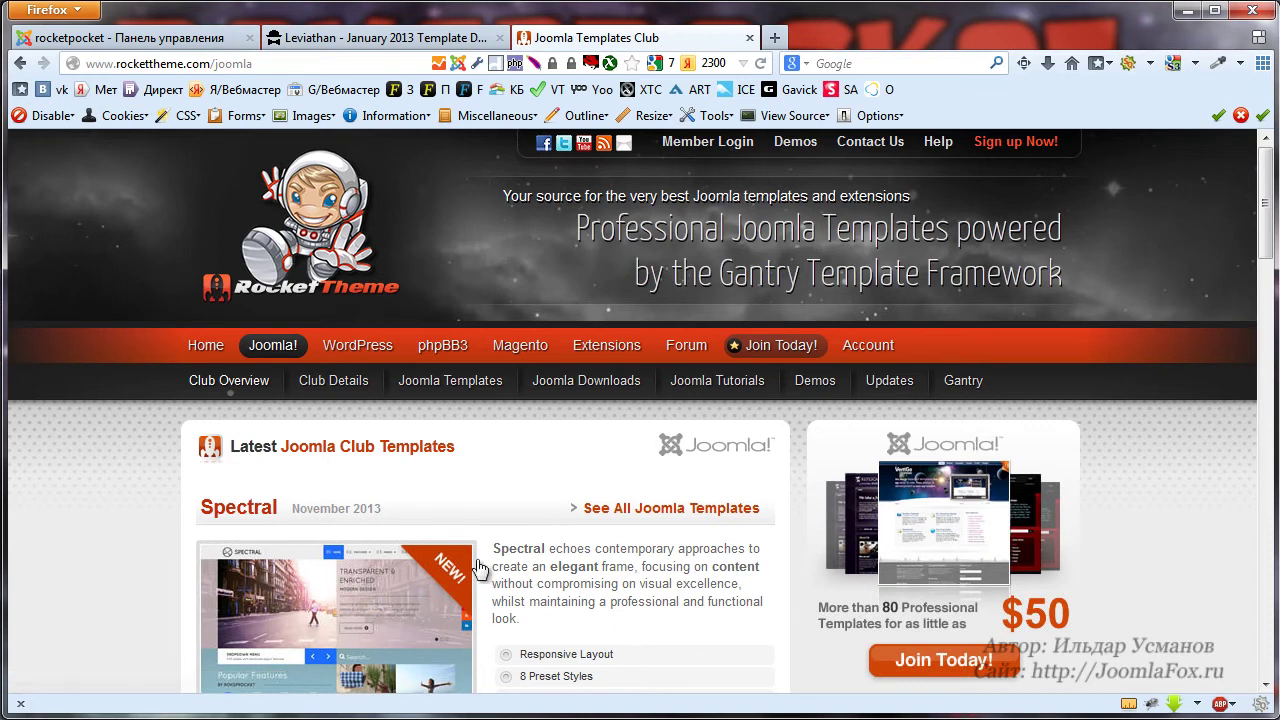
Open the RocketTheme Joomla template demos and load the Aug 13 - Praxis template.
{"action": "scroll", "coordinate": [474, 562], "scroll_direction": "down", "scroll_amount": 2}
{"action": "scroll", "coordinate": [358, 540], "scroll_direction": "down", "scroll_amount": 2}
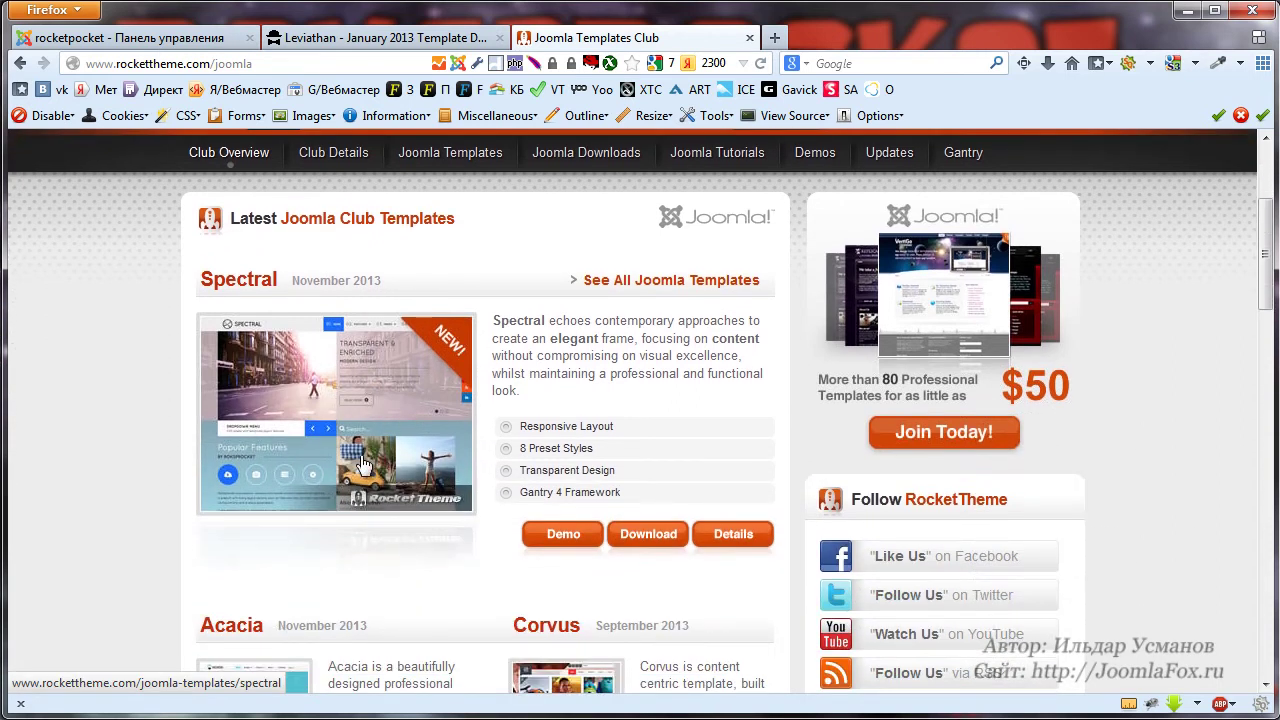
{"action": "scroll", "coordinate": [290, 370], "scroll_direction": "up", "scroll_amount": 4}
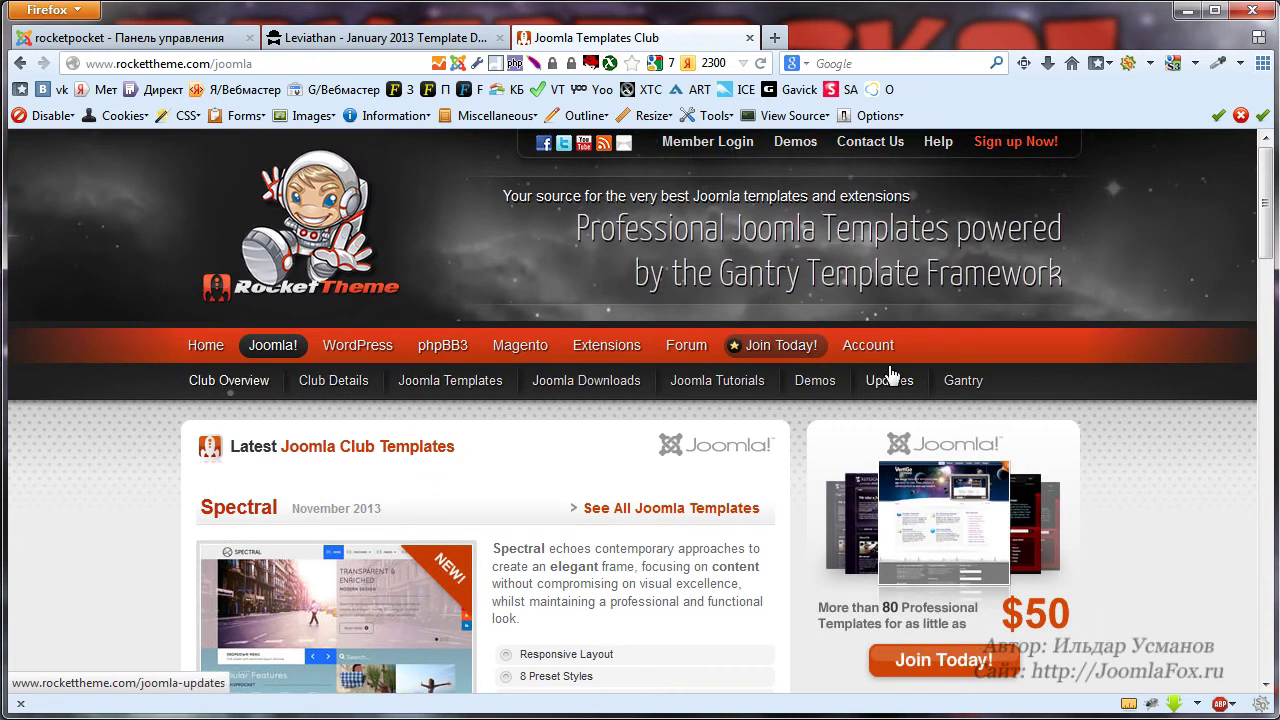
{"action": "left_click", "coordinate": [817, 386]}
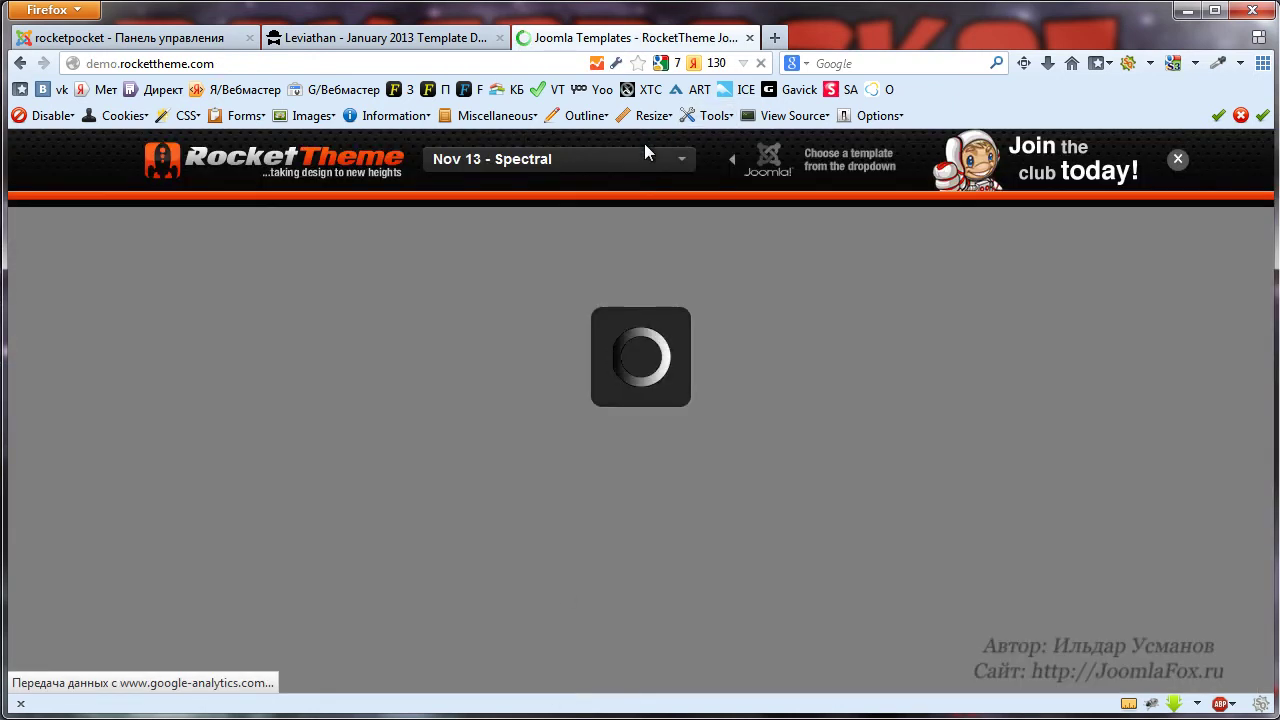
{"action": "left_click", "coordinate": [634, 165]}
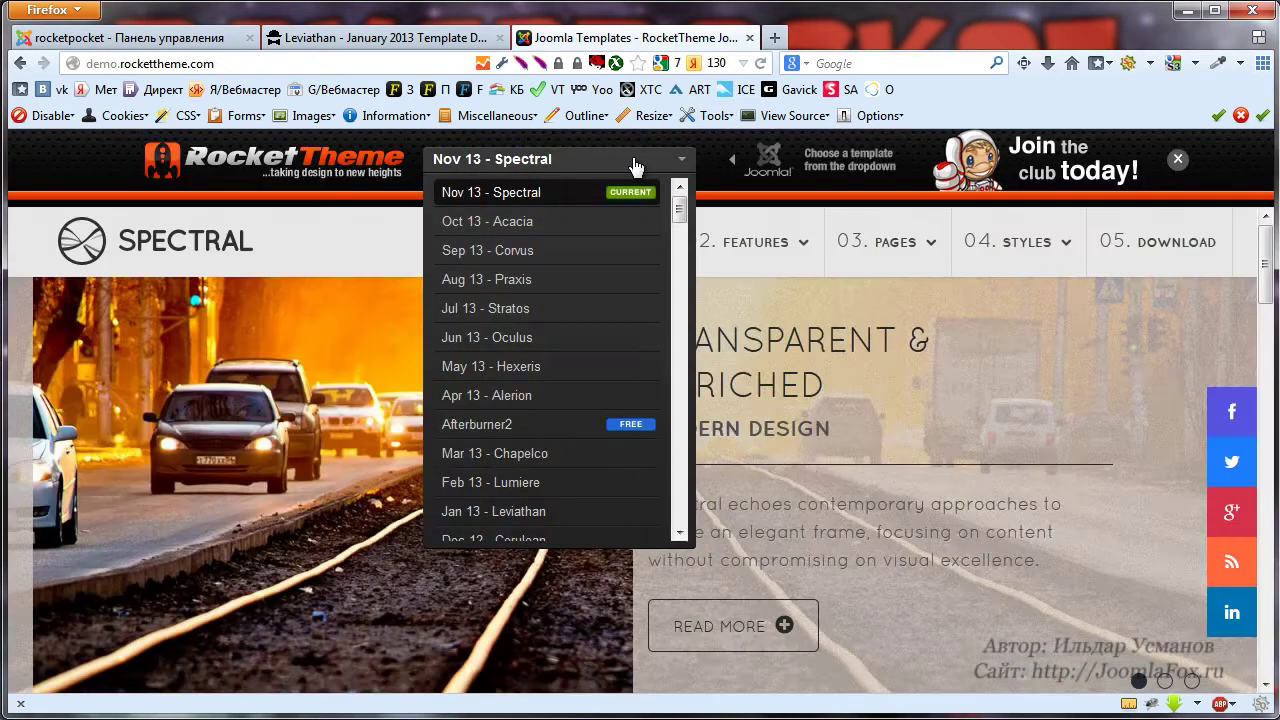
{"action": "left_click", "coordinate": [555, 283]}
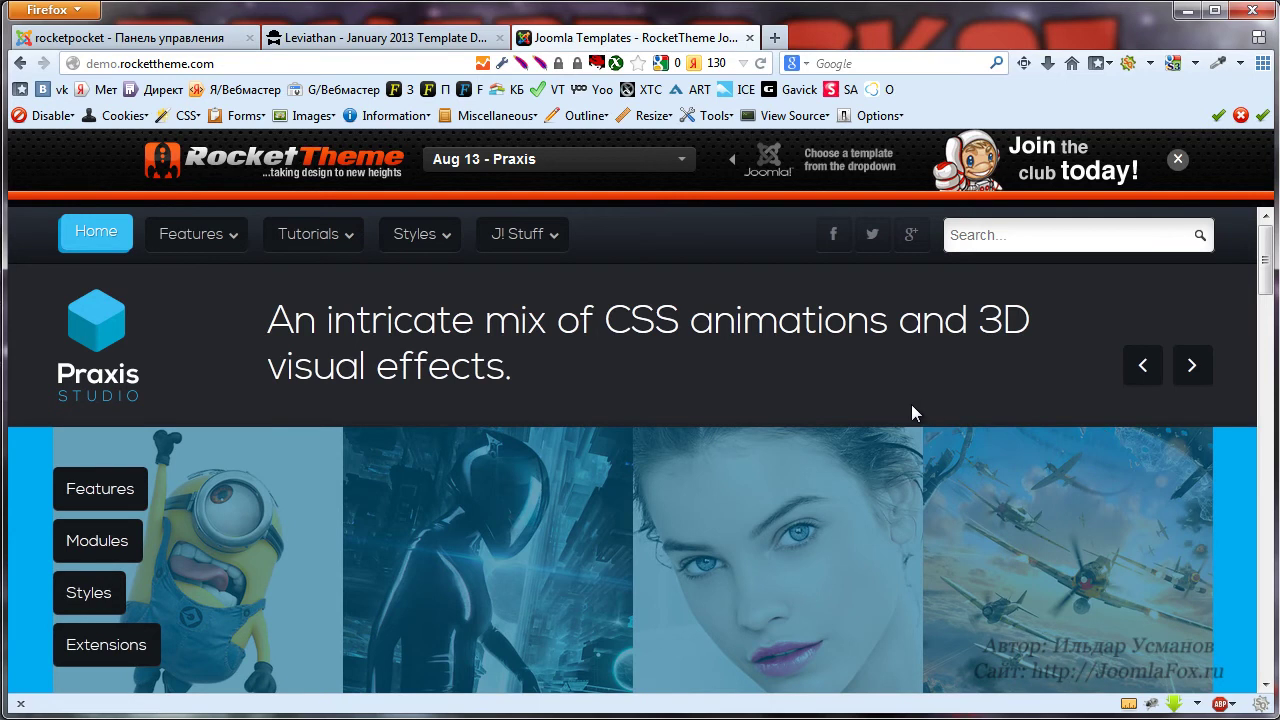
Look over the Praxis demo home page and advance its image grid to the next set.
{"action": "scroll", "coordinate": [911, 404], "scroll_direction": "down", "scroll_amount": 10}
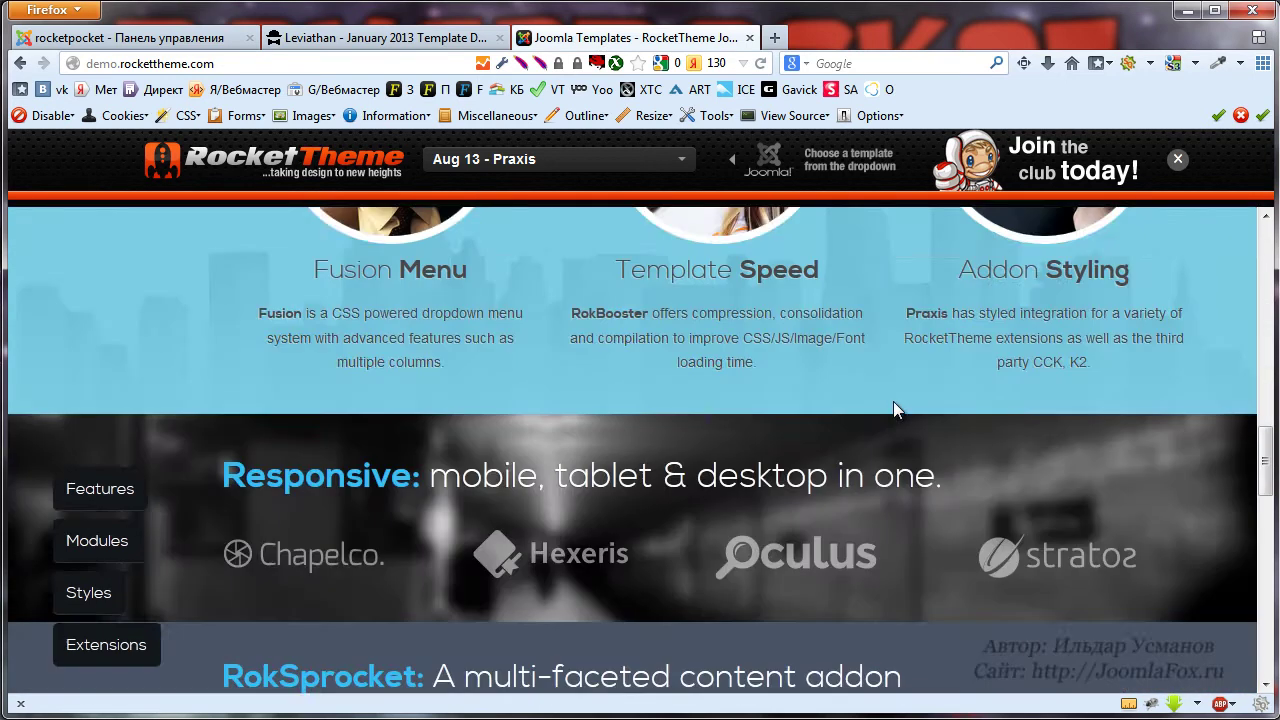
{"action": "scroll", "coordinate": [893, 401], "scroll_direction": "up", "scroll_amount": 8}
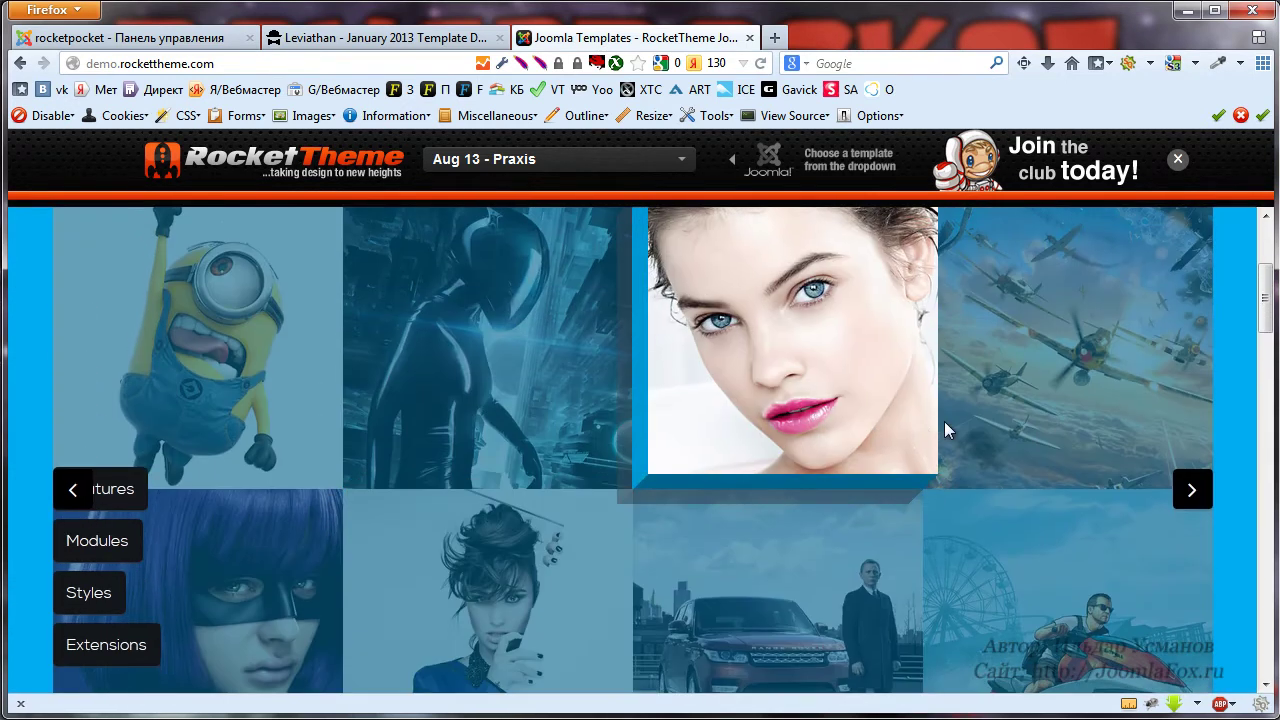
{"action": "left_click", "coordinate": [1188, 495]}
{"action": "scroll", "coordinate": [870, 551], "scroll_direction": "up", "scroll_amount": 3}
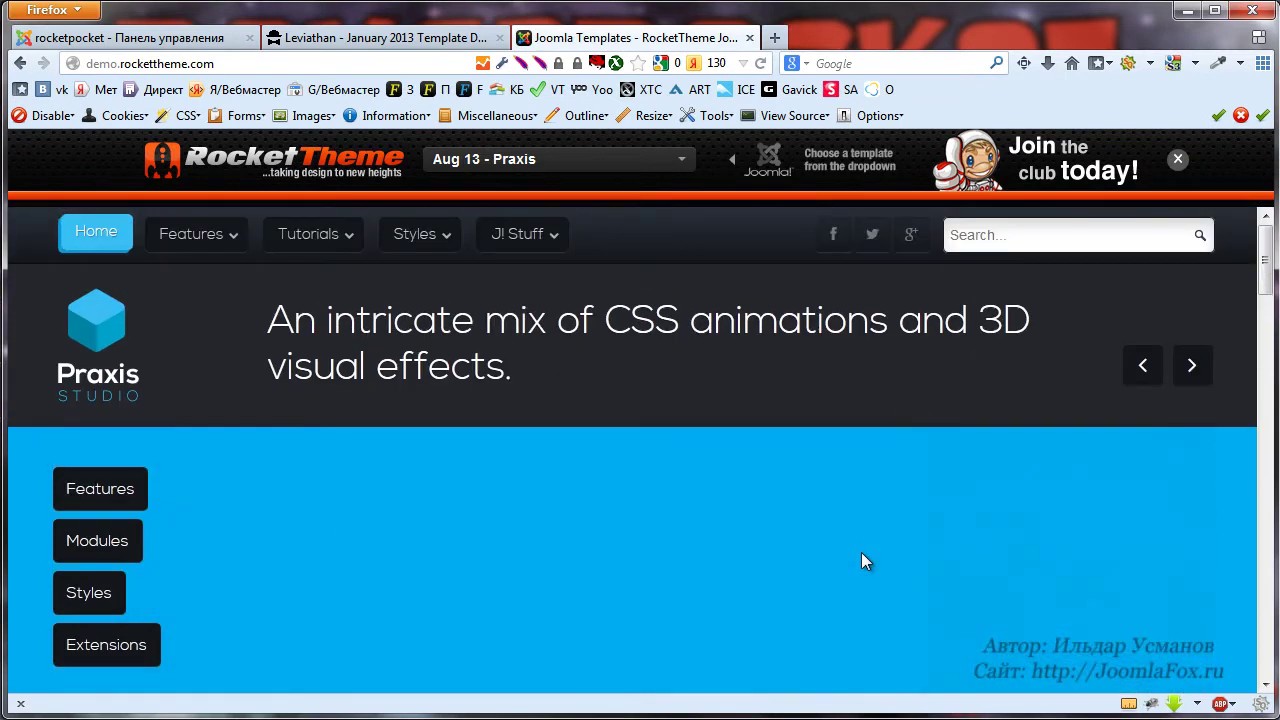
Switch to the rocketpocket Joomla administration, return to the control panel and open the module manager.
{"action": "left_click", "coordinate": [184, 40]}
{"action": "left_click", "coordinate": [551, 230]}
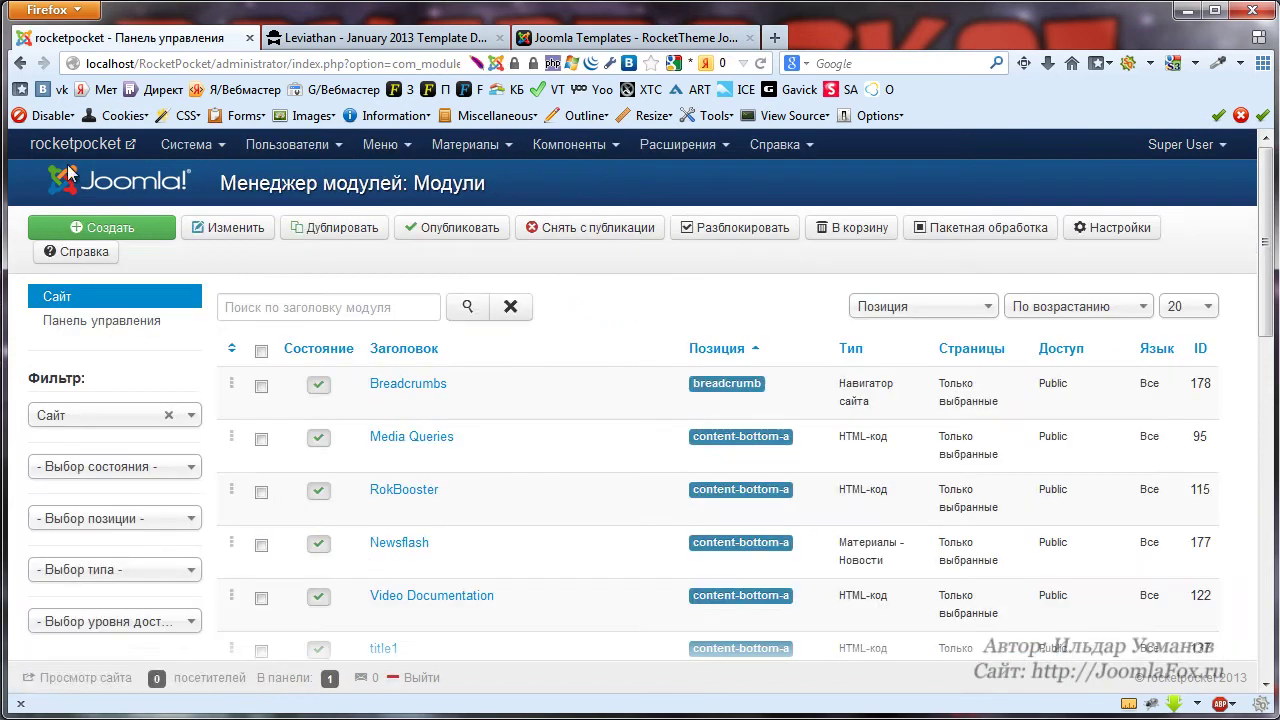
{"action": "left_click", "coordinate": [122, 188]}
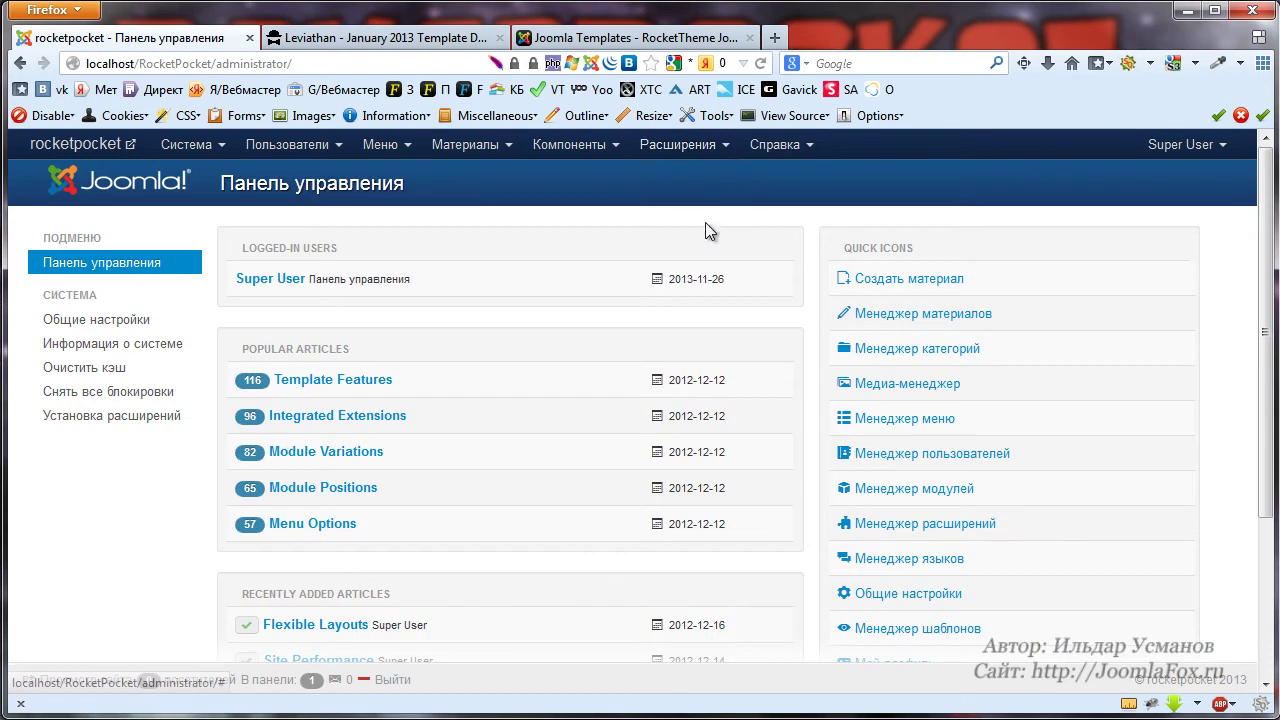
{"action": "left_click", "coordinate": [680, 150]}
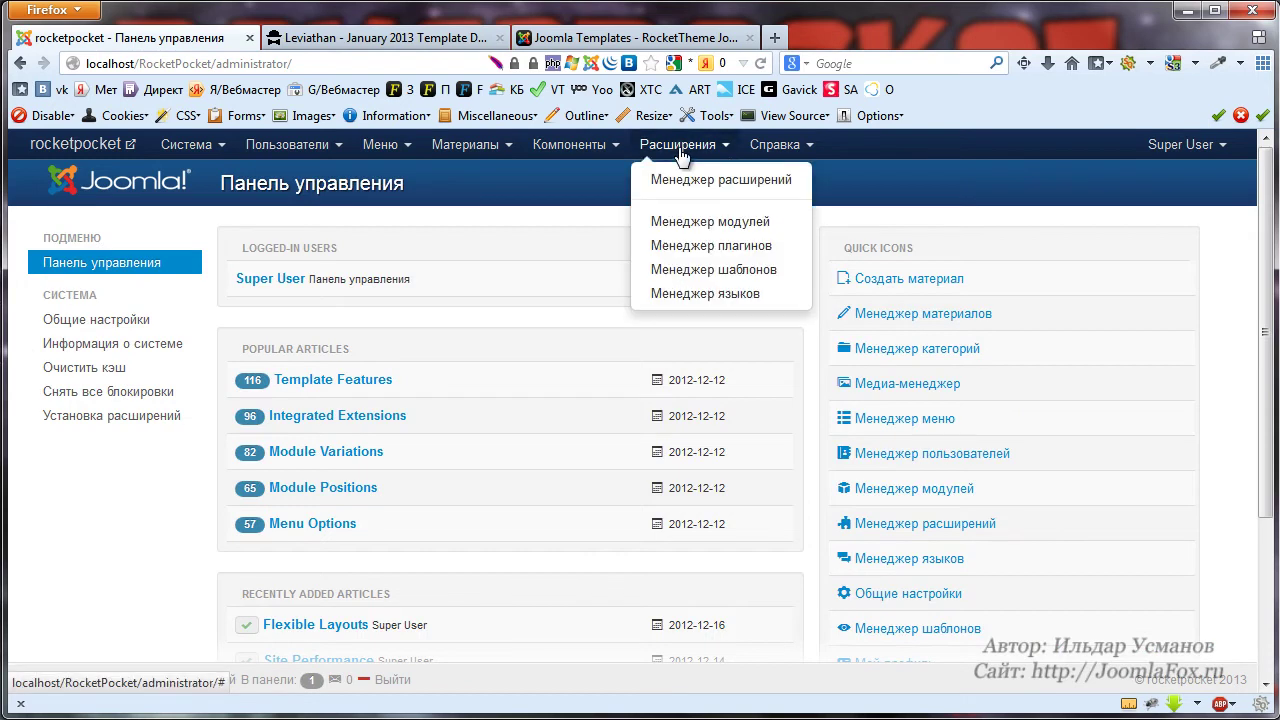
{"action": "left_click", "coordinate": [712, 231]}
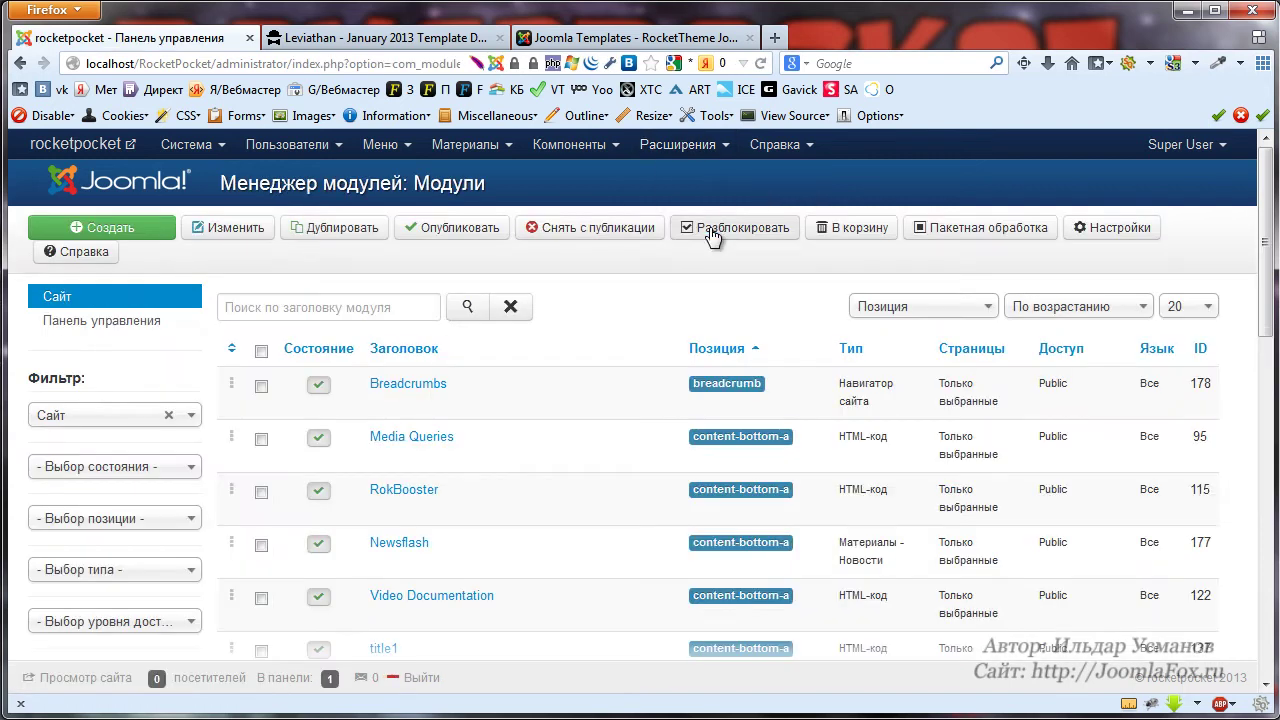
Start a new RokSprocket Module and list its available layout types.
{"action": "left_click", "coordinate": [140, 227]}
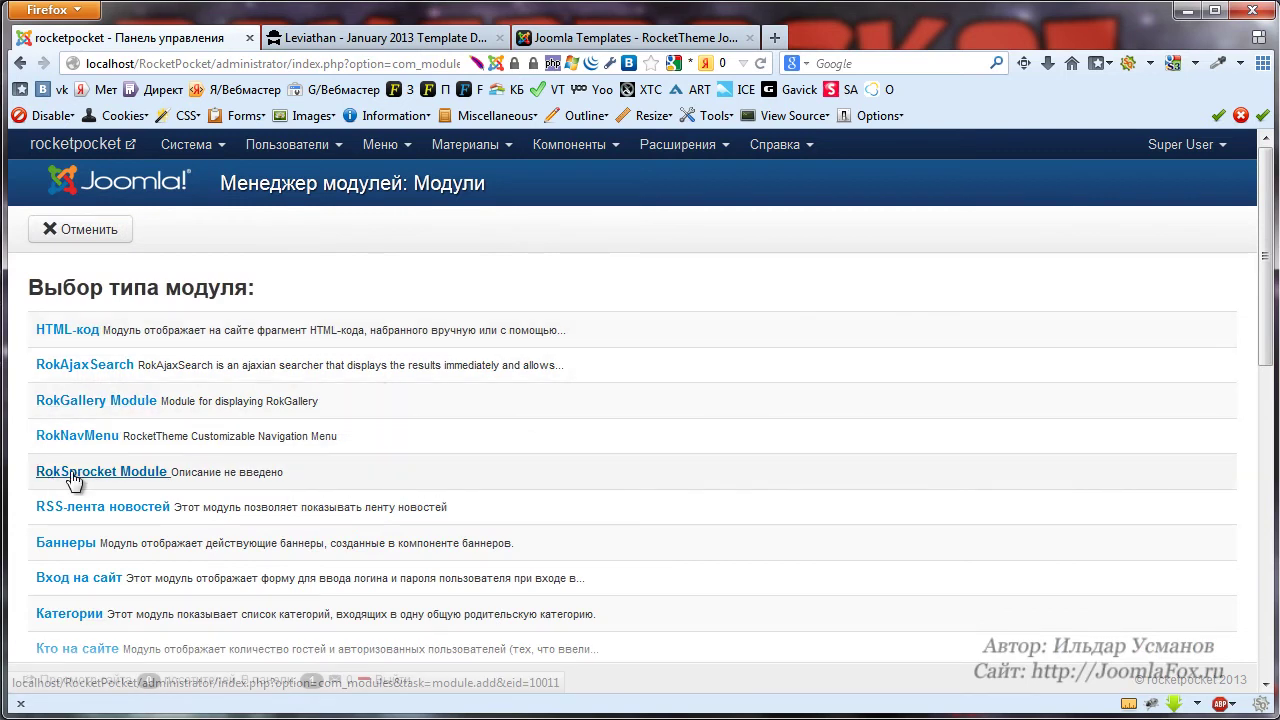
{"action": "left_click", "coordinate": [130, 478]}
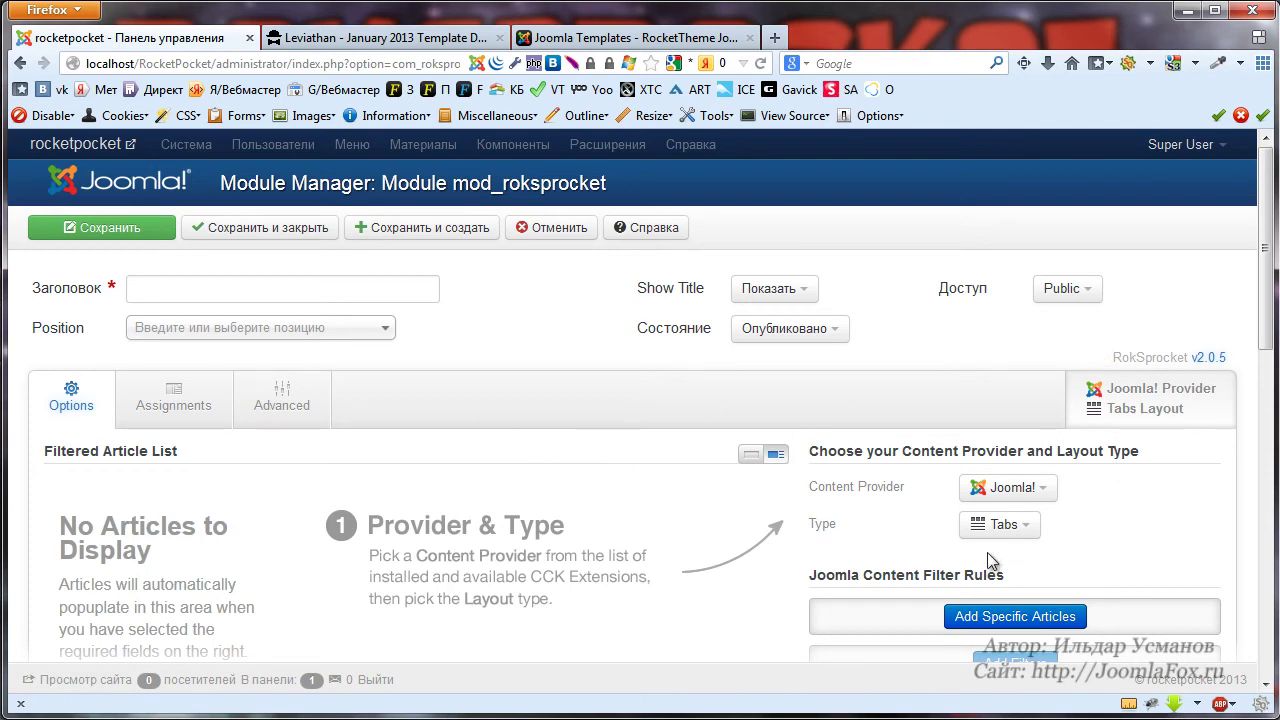
{"action": "left_click", "coordinate": [1000, 524]}
{"action": "scroll", "coordinate": [1130, 480], "scroll_direction": "down", "scroll_amount": 3}
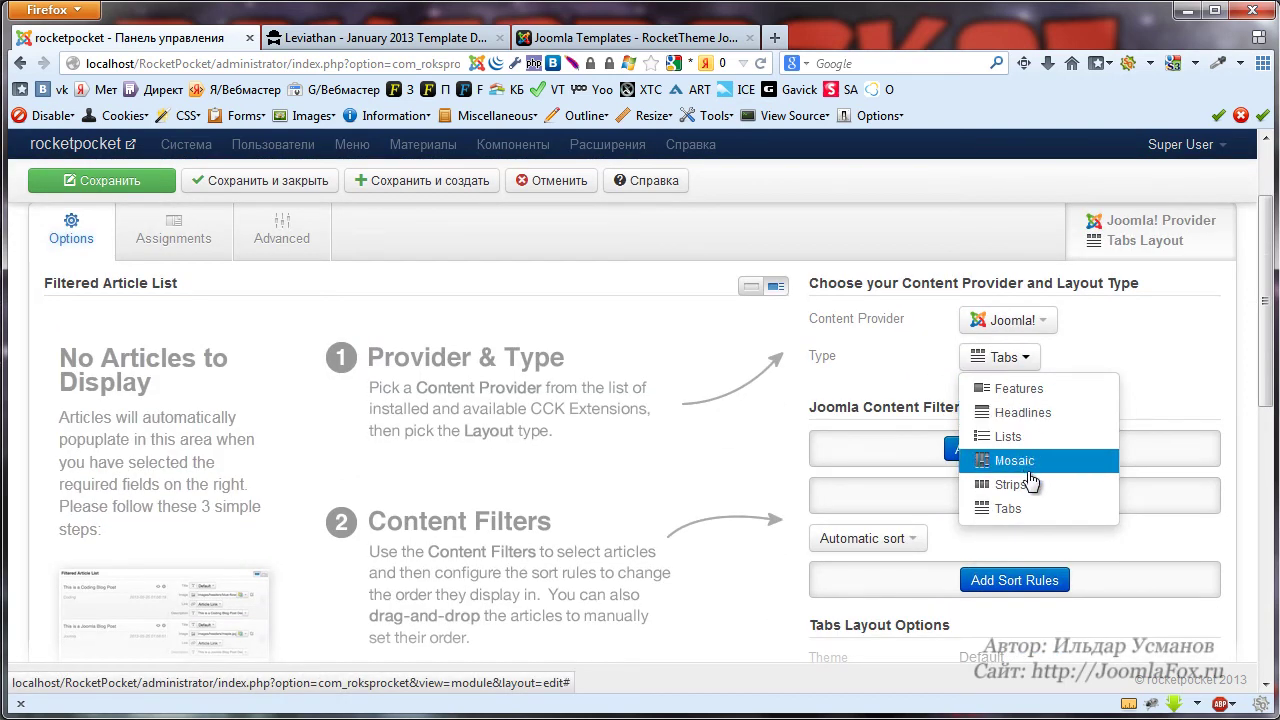
Switch to the Leviathan site and try the category filters and sort orders of the home page's image mosaic.
{"action": "left_click", "coordinate": [409, 40]}
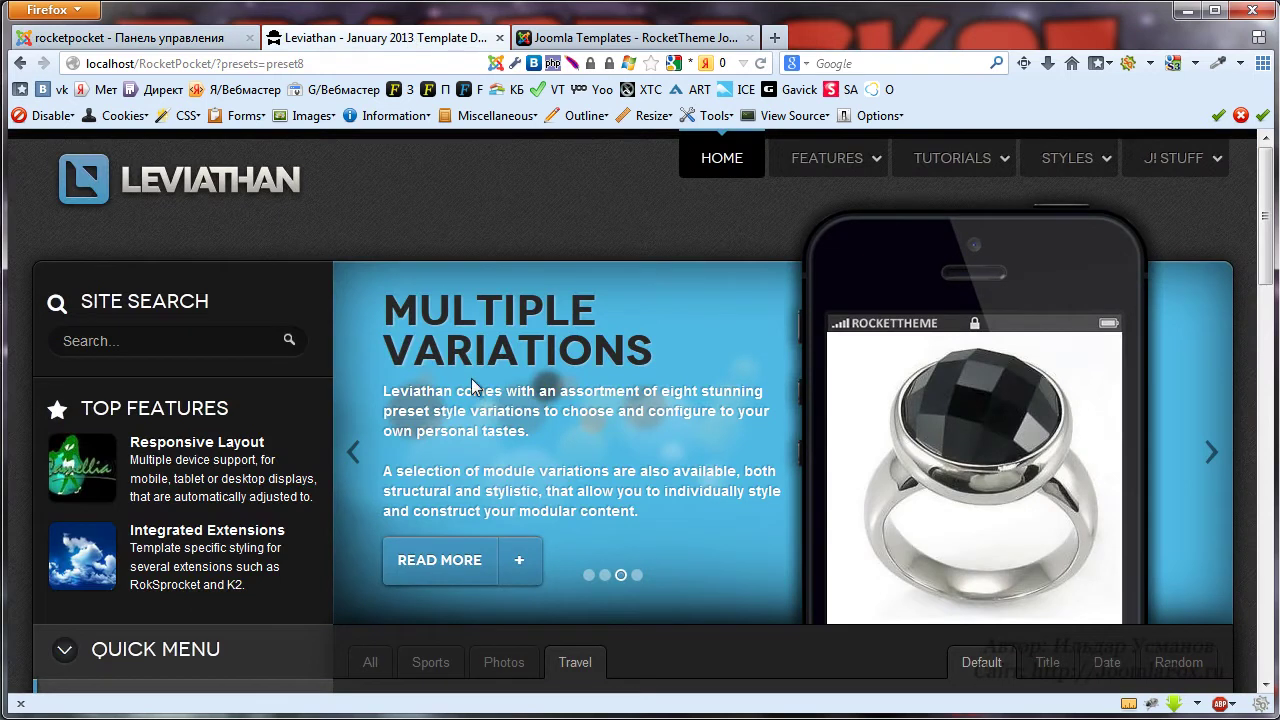
{"action": "scroll", "coordinate": [471, 378], "scroll_direction": "down", "scroll_amount": 10}
{"action": "scroll", "coordinate": [732, 461], "scroll_direction": "up", "scroll_amount": 6}
{"action": "left_click", "coordinate": [378, 438]}
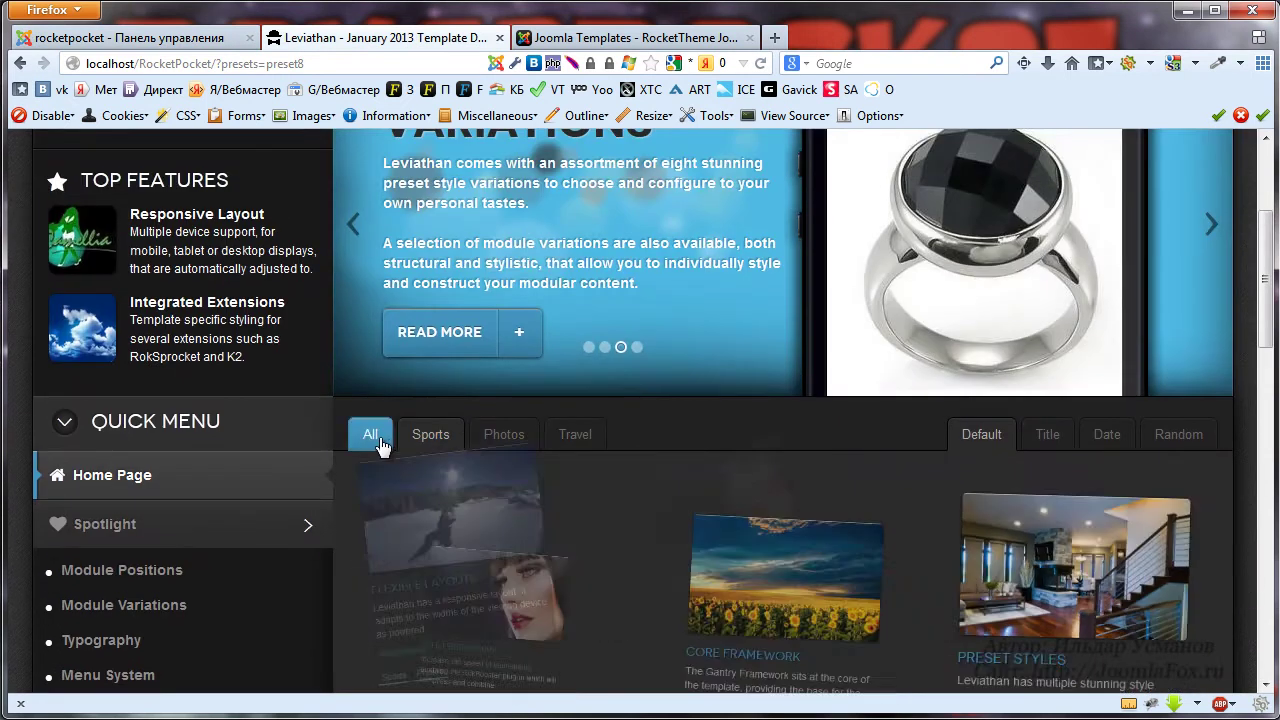
{"action": "left_click", "coordinate": [430, 434]}
{"action": "left_click", "coordinate": [1047, 436]}
{"action": "left_click", "coordinate": [1172, 436]}
{"action": "left_click", "coordinate": [1112, 436]}
{"action": "left_click", "coordinate": [963, 441]}
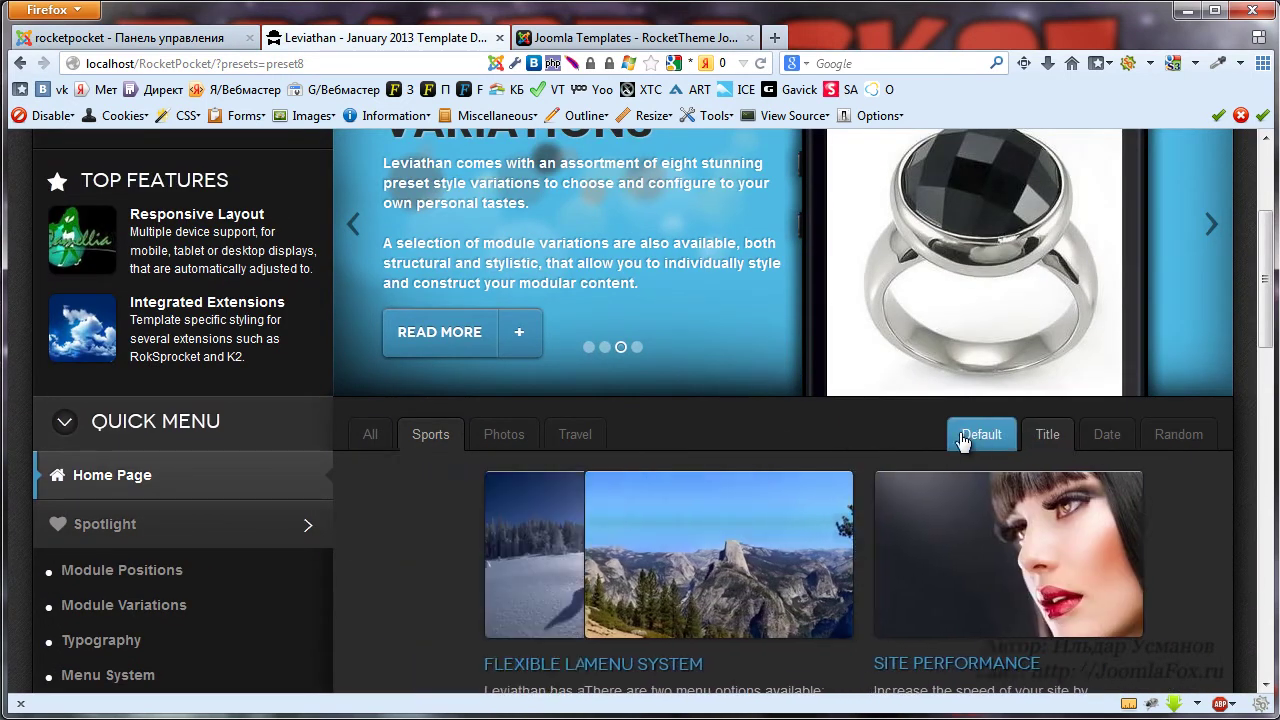
Examine the Gantry Extras list by expanding Integrated Features, Stunning Interface and Grid System in turn.
{"action": "scroll", "coordinate": [963, 441], "scroll_direction": "down", "scroll_amount": 12}
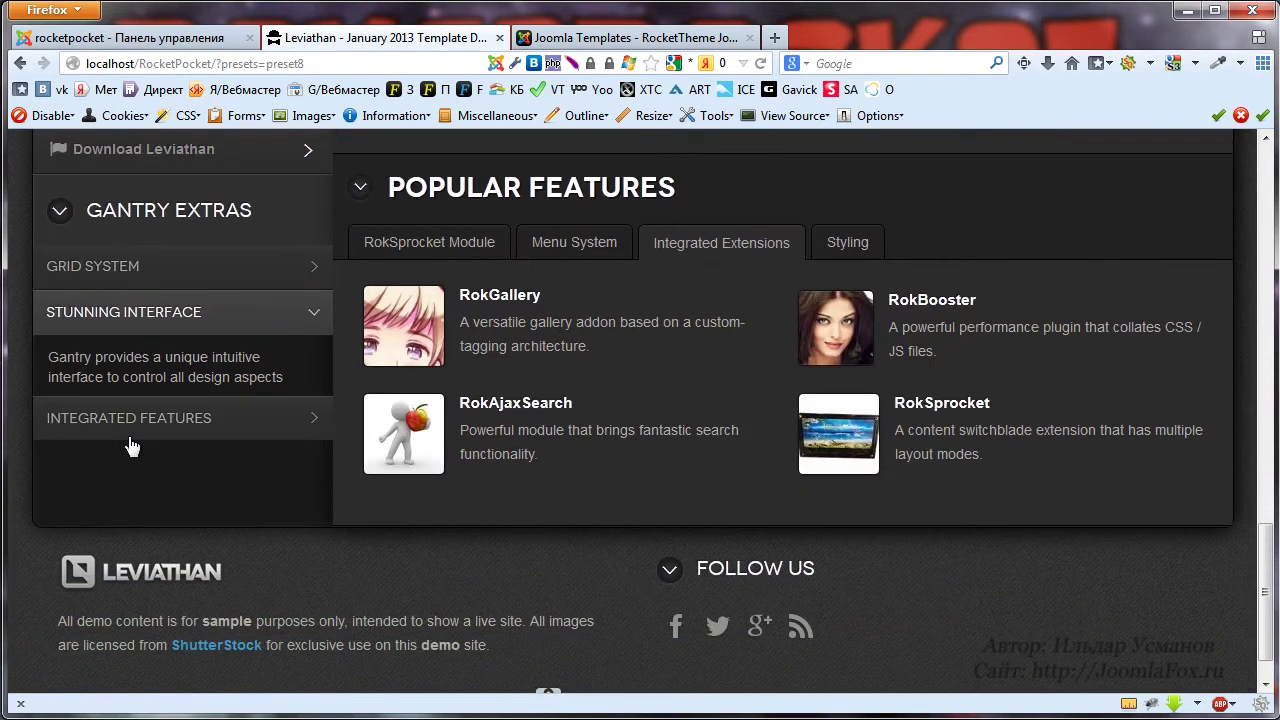
{"action": "left_click", "coordinate": [135, 420]}
{"action": "left_click", "coordinate": [150, 310]}
{"action": "left_click", "coordinate": [166, 268]}
{"action": "left_click", "coordinate": [213, 412]}
{"action": "scroll", "coordinate": [608, 374], "scroll_direction": "up", "scroll_amount": 15}
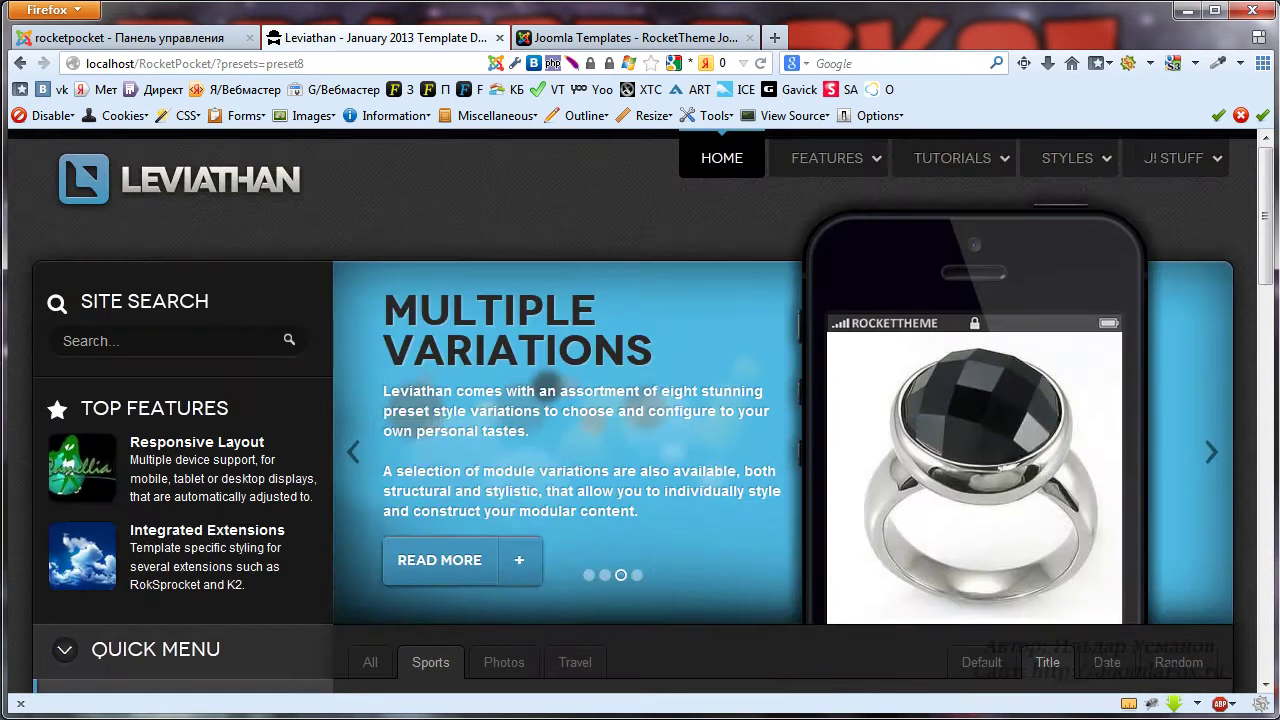
Return to the new RokSprocket module in the Joomla administration and set its layout type to Features.
{"action": "left_click", "coordinate": [160, 40]}
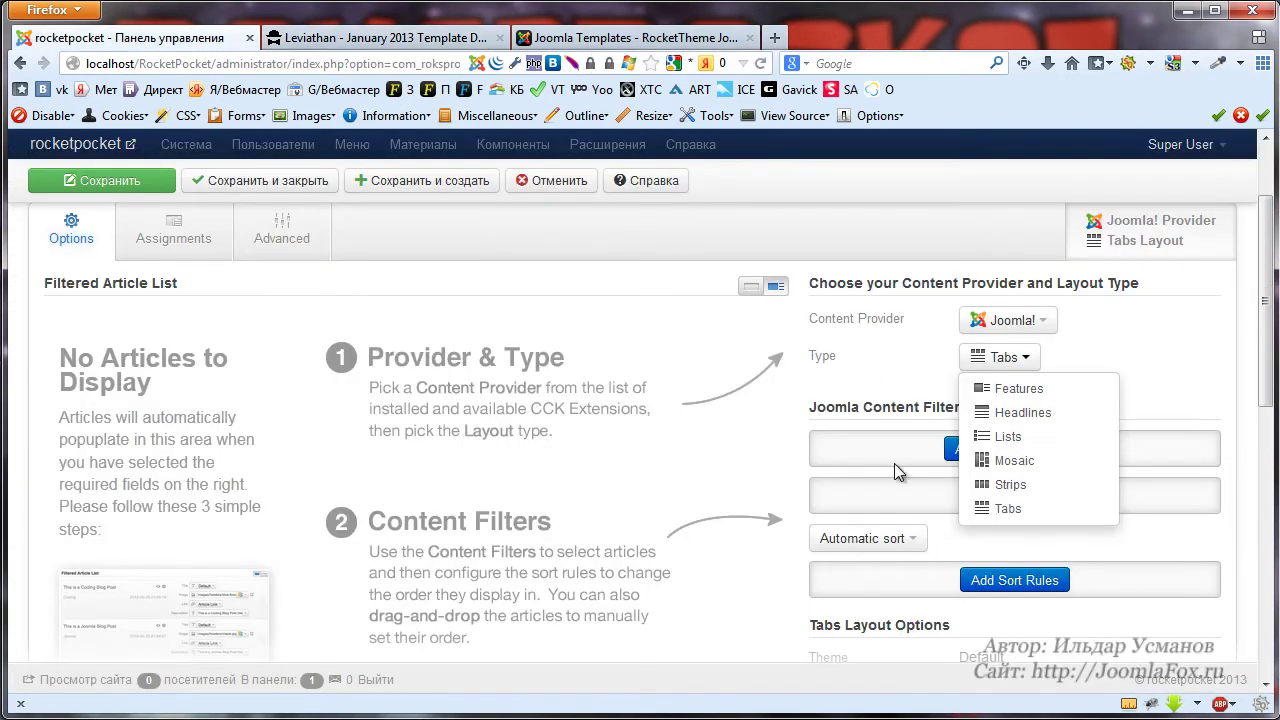
{"action": "left_click", "coordinate": [765, 463]}
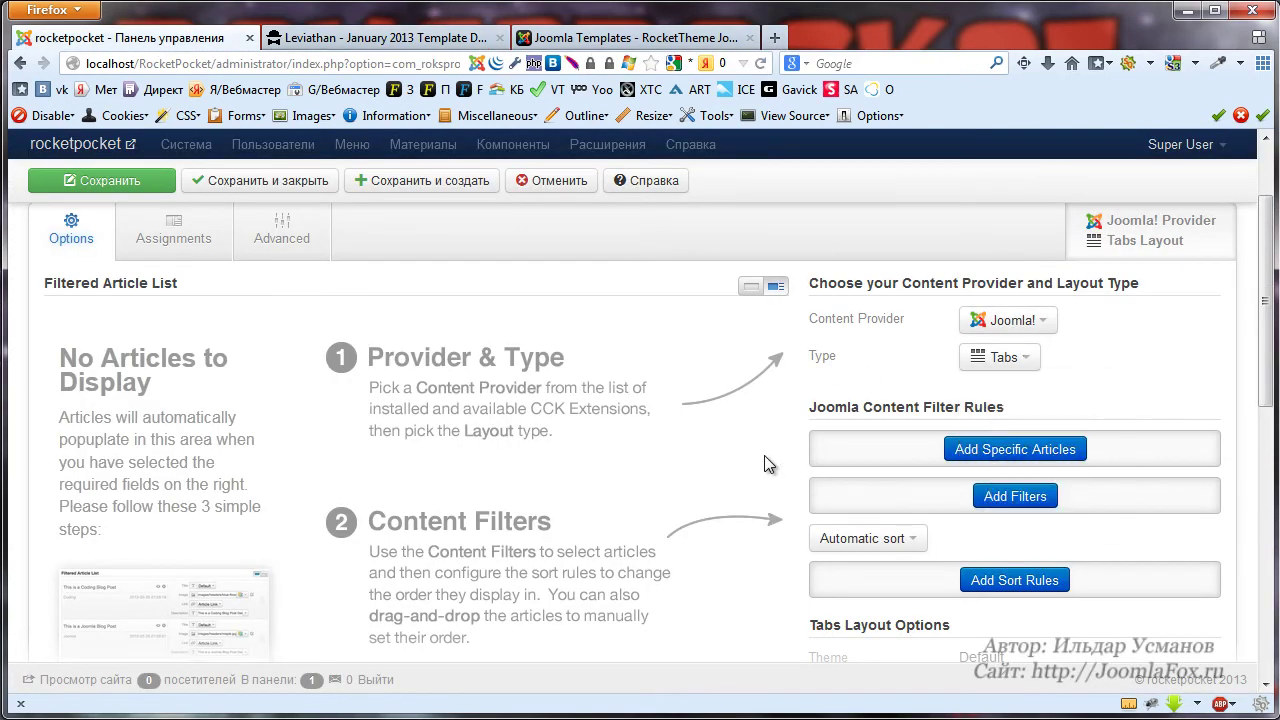
{"action": "left_click", "coordinate": [1022, 362]}
{"action": "left_click", "coordinate": [1040, 392]}
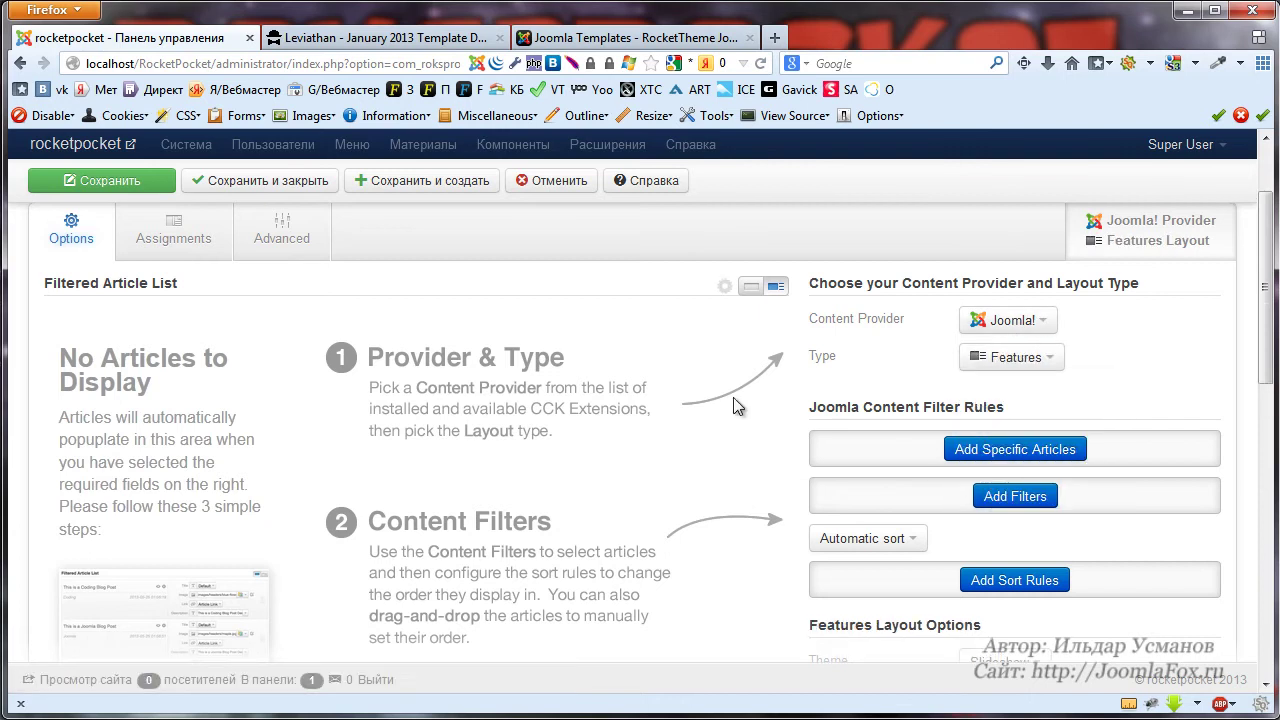
Review the new module's settings for the Features layout and cancel its creation.
{"action": "scroll", "coordinate": [400, 466], "scroll_direction": "down", "scroll_amount": 4}
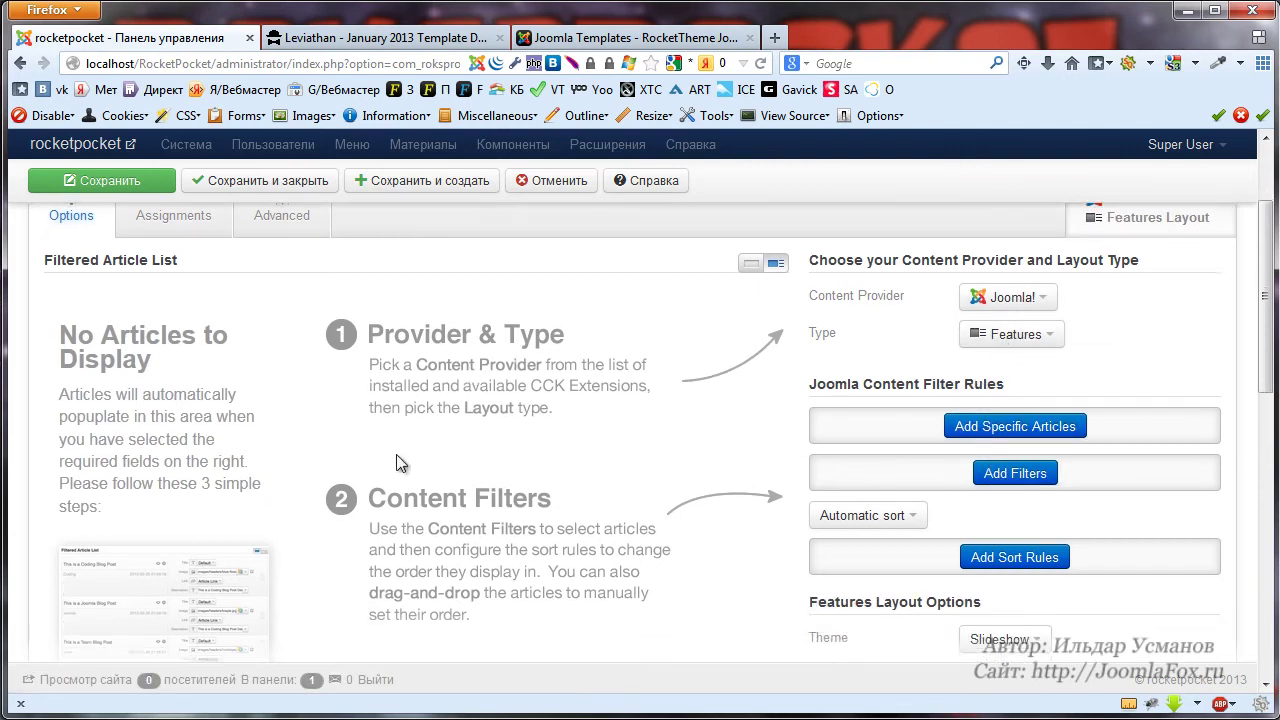
{"action": "scroll", "coordinate": [403, 463], "scroll_direction": "up", "scroll_amount": 7}
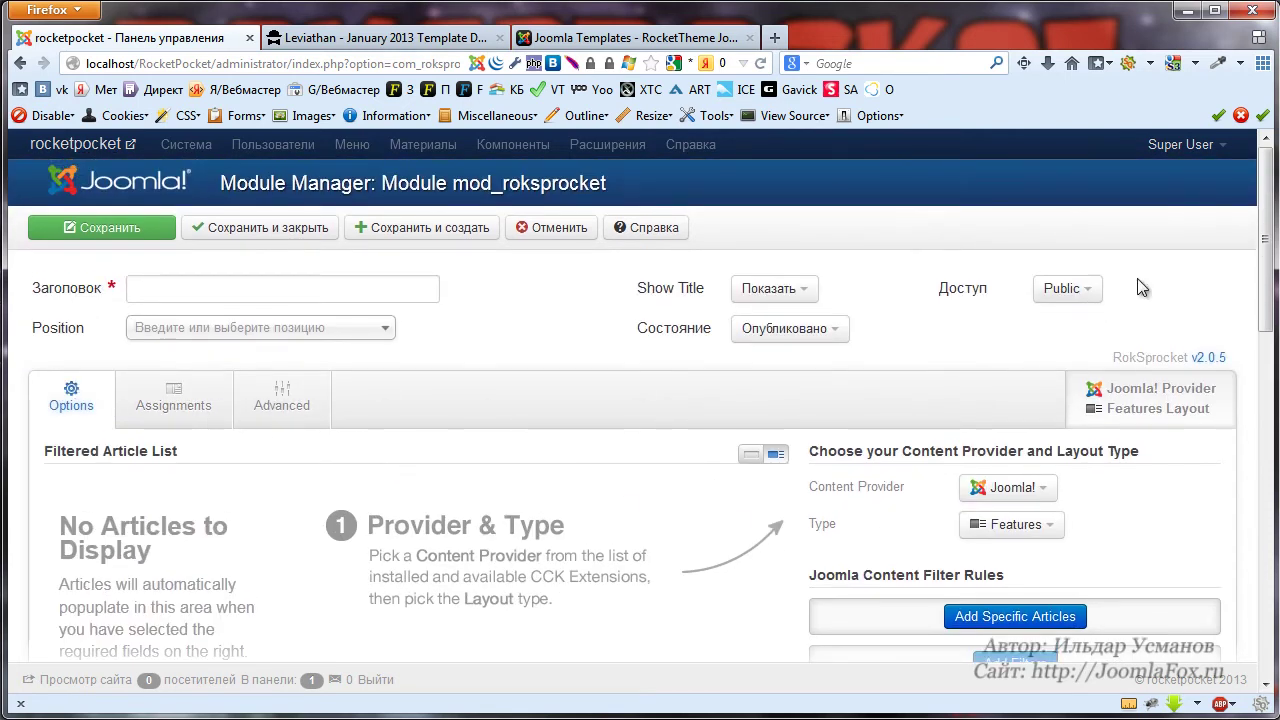
{"action": "scroll", "coordinate": [1107, 516], "scroll_direction": "down", "scroll_amount": 3}
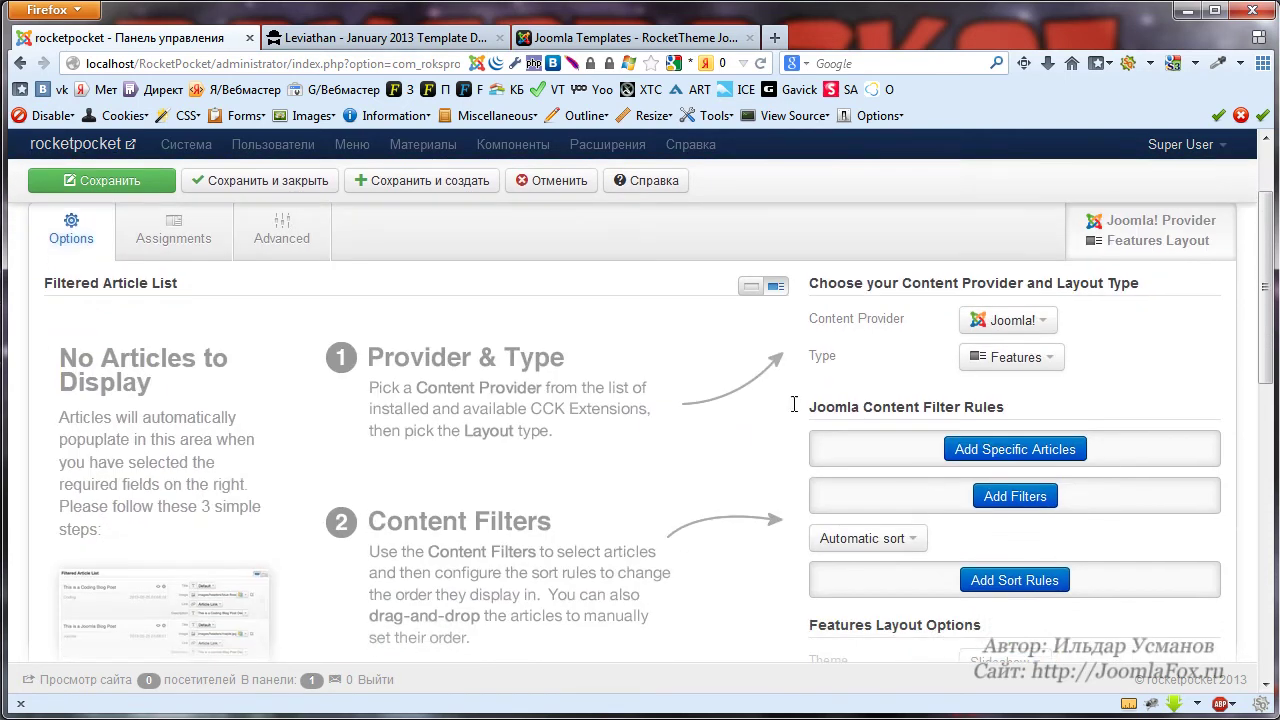
{"action": "scroll", "coordinate": [1232, 480], "scroll_direction": "up", "scroll_amount": 3}
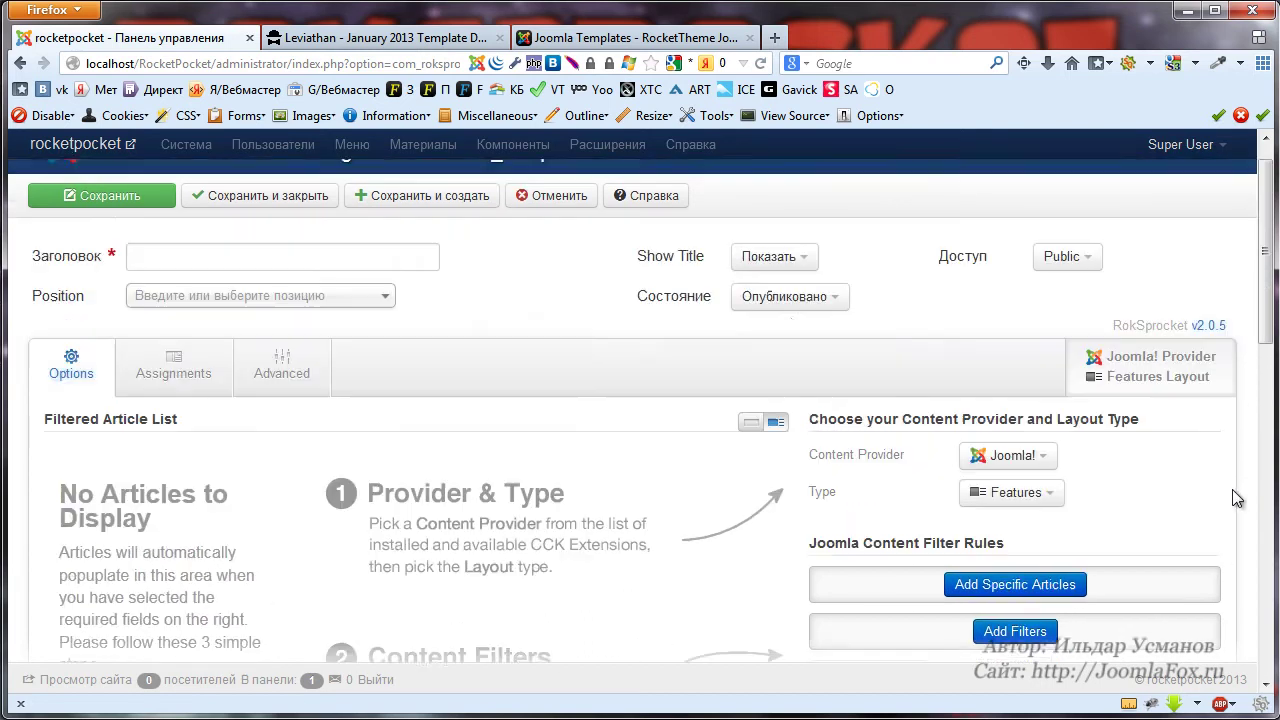
{"action": "left_click", "coordinate": [562, 237]}
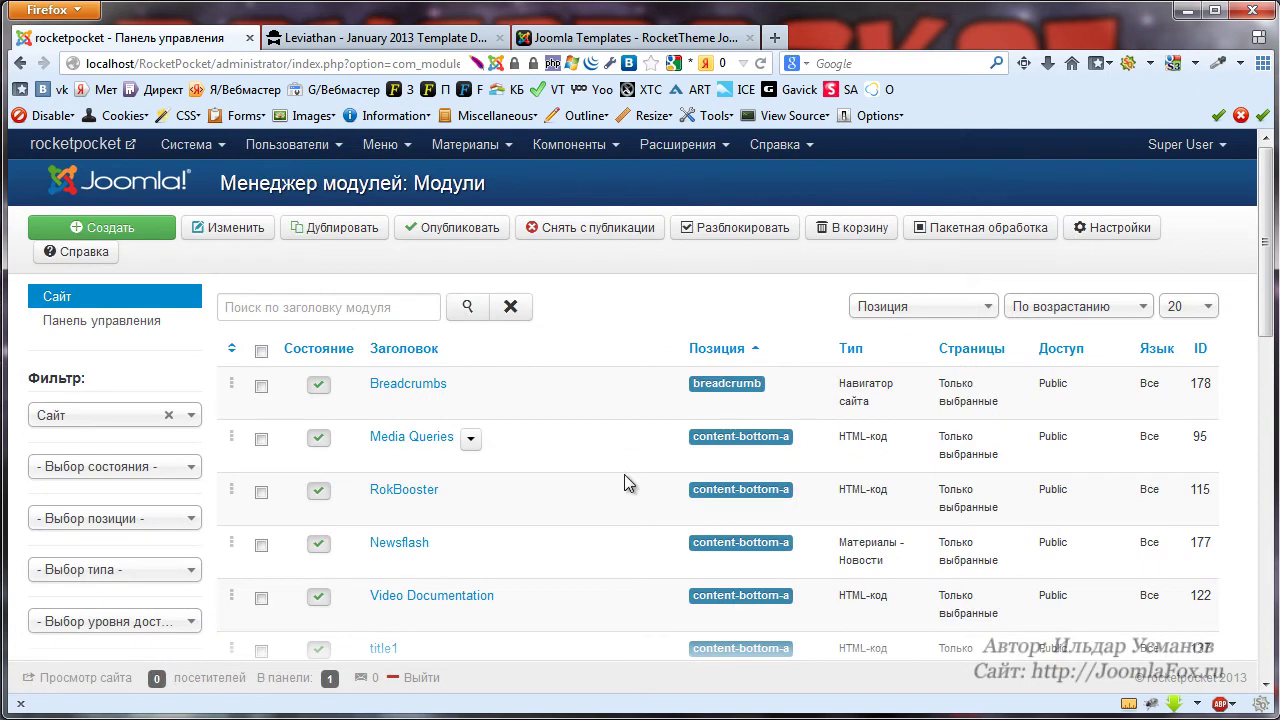
Filter the module list by the type RokSprocket Module.
{"action": "scroll", "coordinate": [580, 436], "scroll_direction": "down", "scroll_amount": 5}
{"action": "scroll", "coordinate": [157, 557], "scroll_direction": "up", "scroll_amount": 5}
{"action": "left_click", "coordinate": [122, 578]}
{"action": "scroll", "coordinate": [131, 583], "scroll_direction": "down", "scroll_amount": 3}
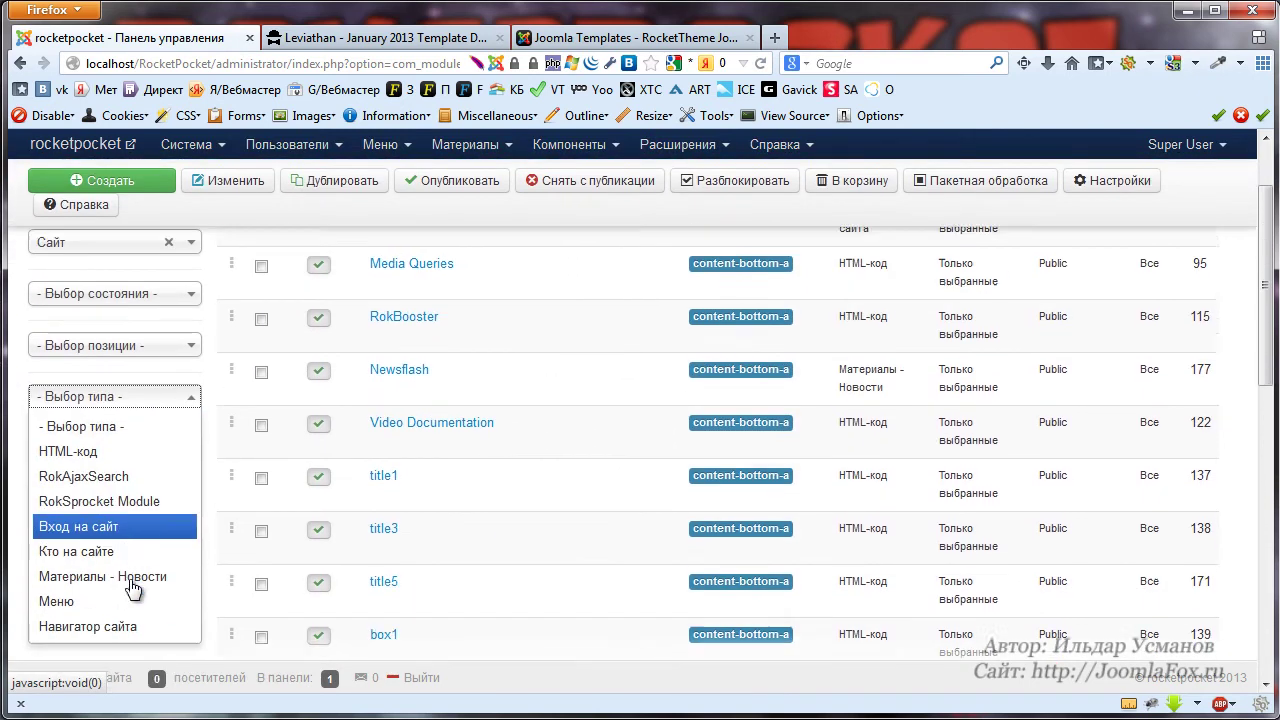
{"action": "left_click", "coordinate": [150, 486]}
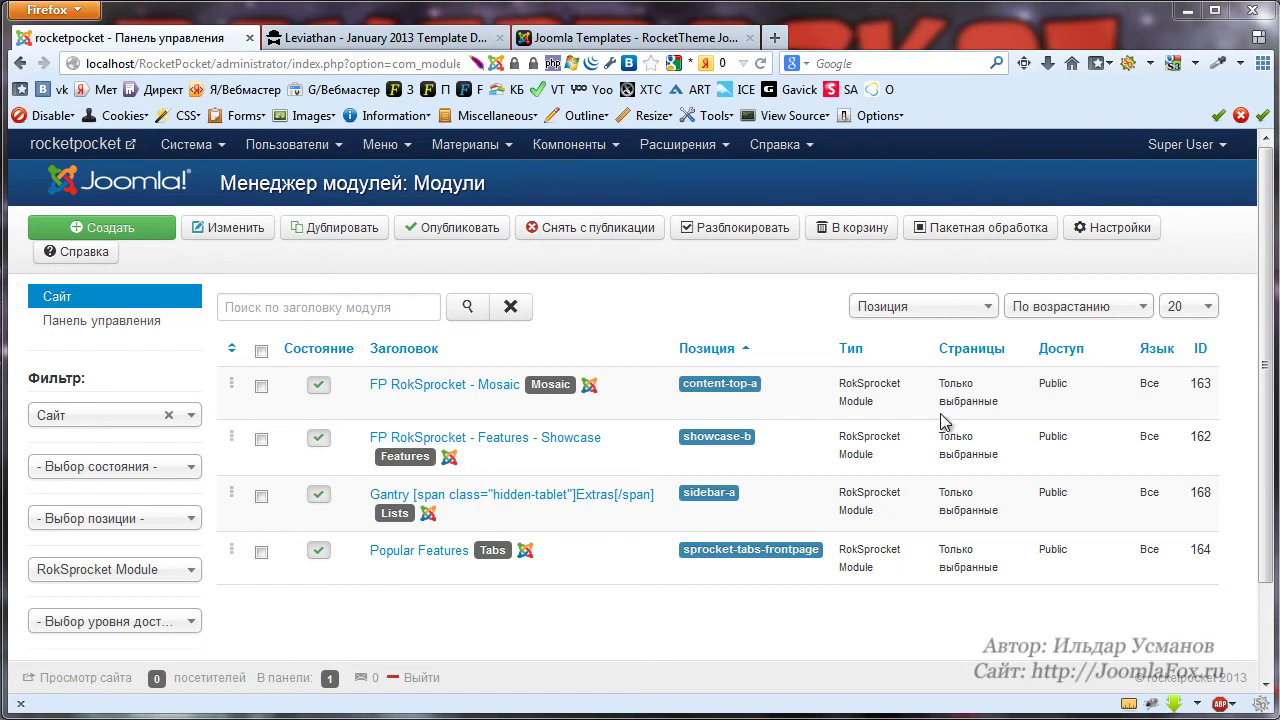
Open the FP RokSprocket - Features - Showcase module and review its article list and content filter rules.
{"action": "left_click", "coordinate": [557, 441]}
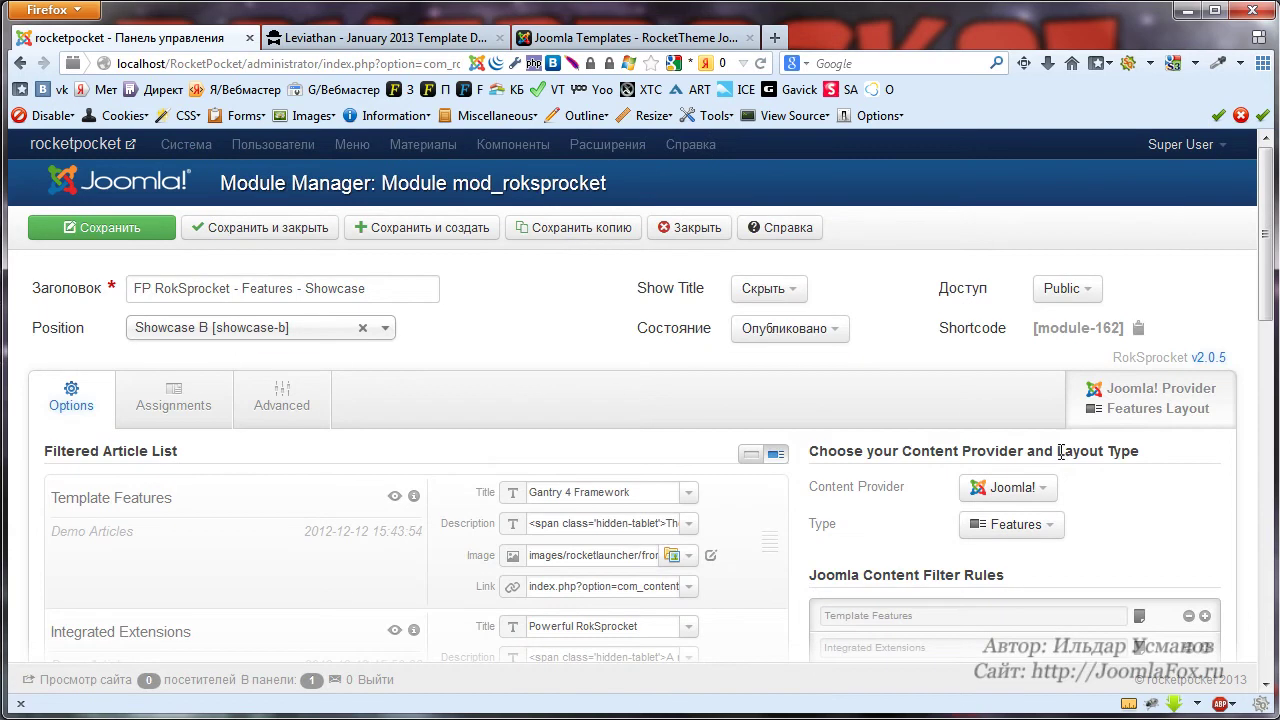
{"action": "scroll", "coordinate": [1063, 394], "scroll_direction": "down", "scroll_amount": 3}
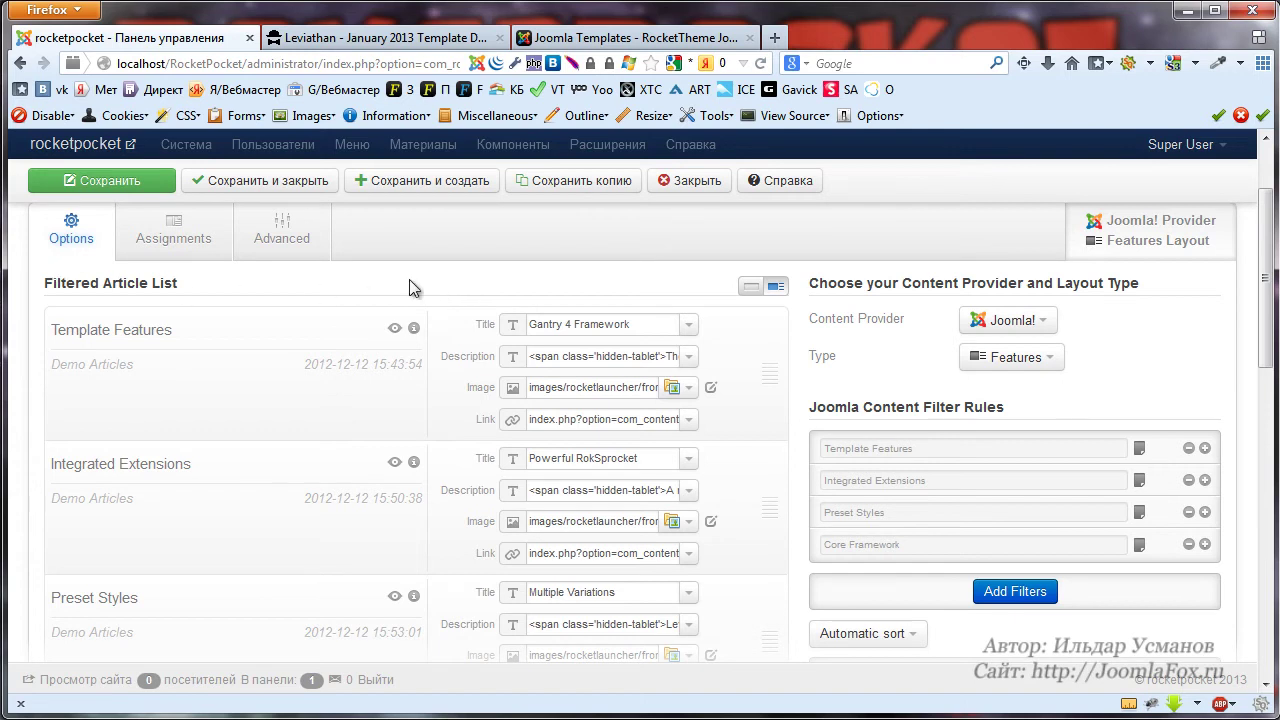
{"action": "scroll", "coordinate": [780, 320], "scroll_direction": "down", "scroll_amount": 7}
{"action": "scroll", "coordinate": [773, 477], "scroll_direction": "up", "scroll_amount": 6}
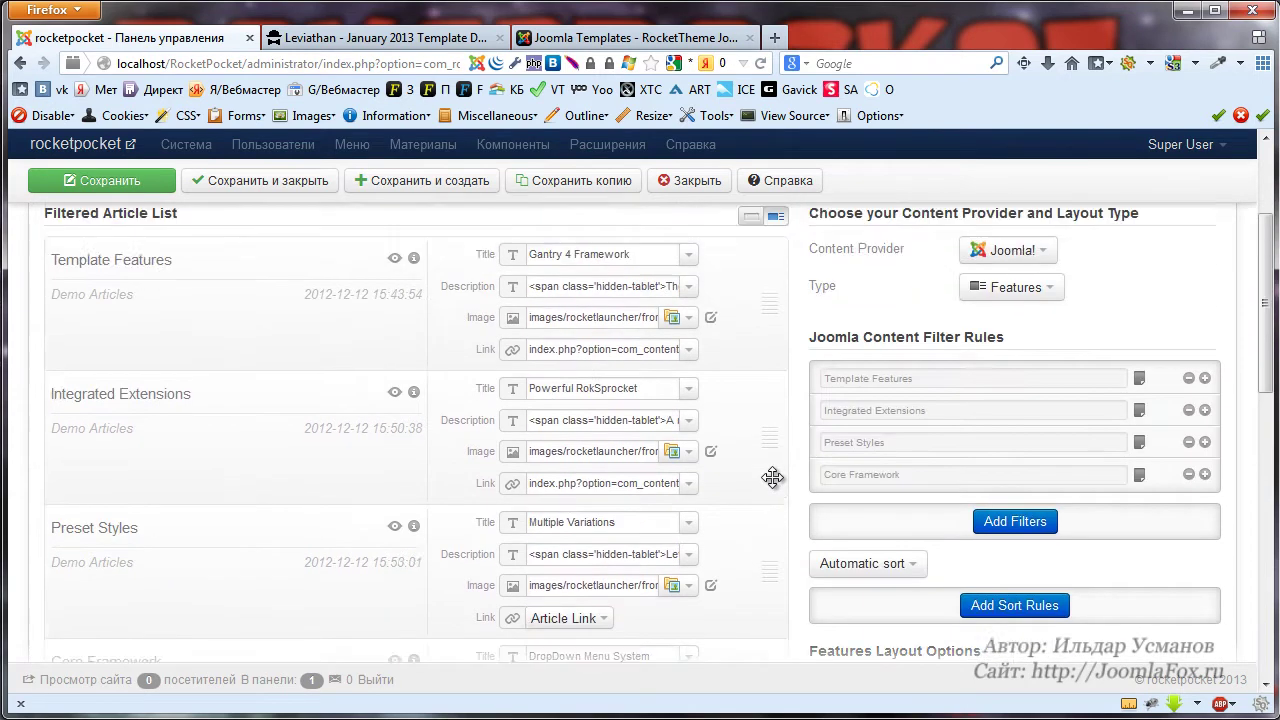
{"action": "scroll", "coordinate": [773, 477], "scroll_direction": "up", "scroll_amount": 4}
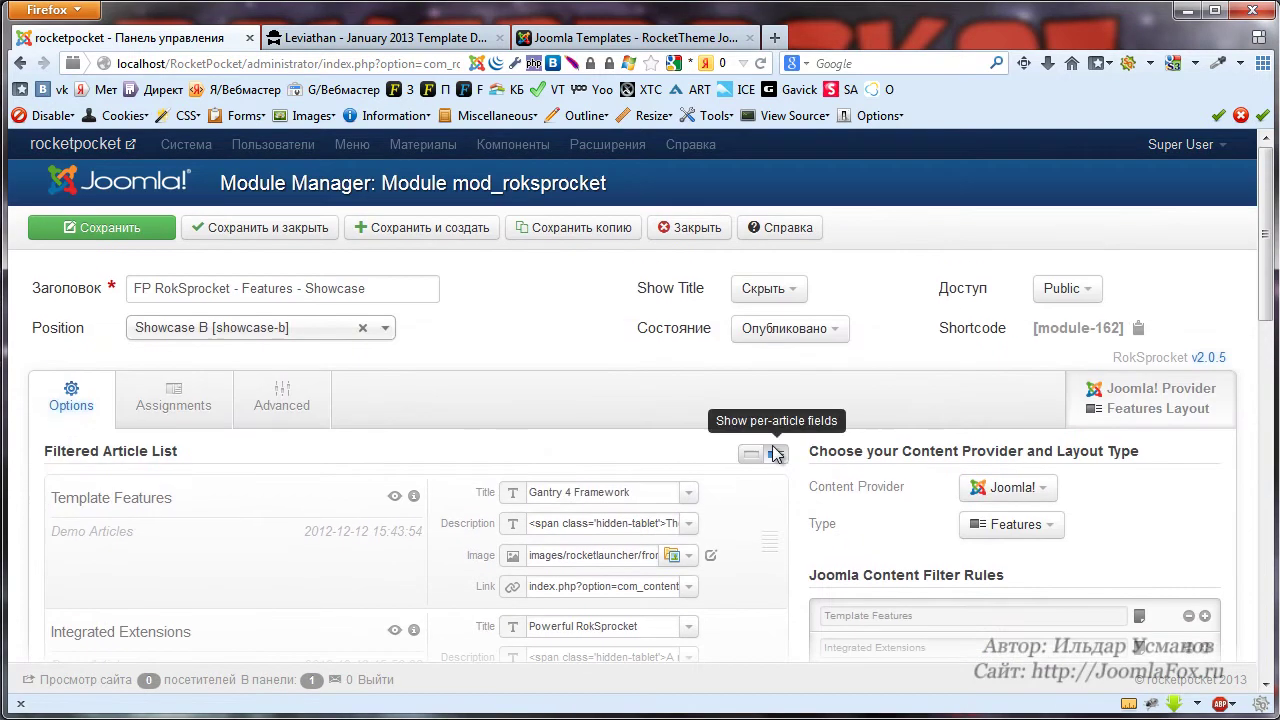
Switch to the Leviathan site and flip between the slides of the home page's showcase slideshow.
{"action": "left_click", "coordinate": [352, 38]}
{"action": "left_click", "coordinate": [605, 576]}
{"action": "left_click", "coordinate": [637, 576]}
{"action": "left_click", "coordinate": [605, 576]}
{"action": "left_click", "coordinate": [621, 576]}
{"action": "left_click", "coordinate": [605, 576]}
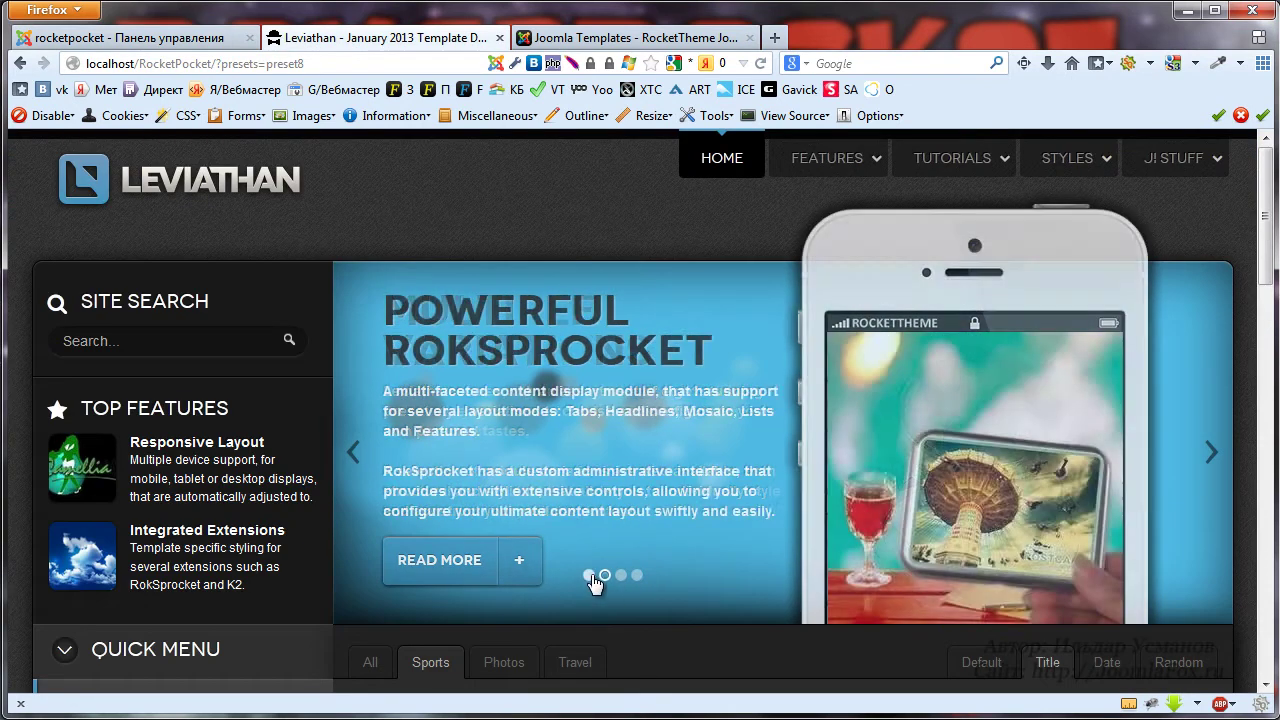
Return the showcase slideshow to its first slide and switch back to the showcase module's article list and filter rules in the Joomla administrator.
{"action": "left_click", "coordinate": [589, 576]}
{"action": "left_click", "coordinate": [565, 38]}
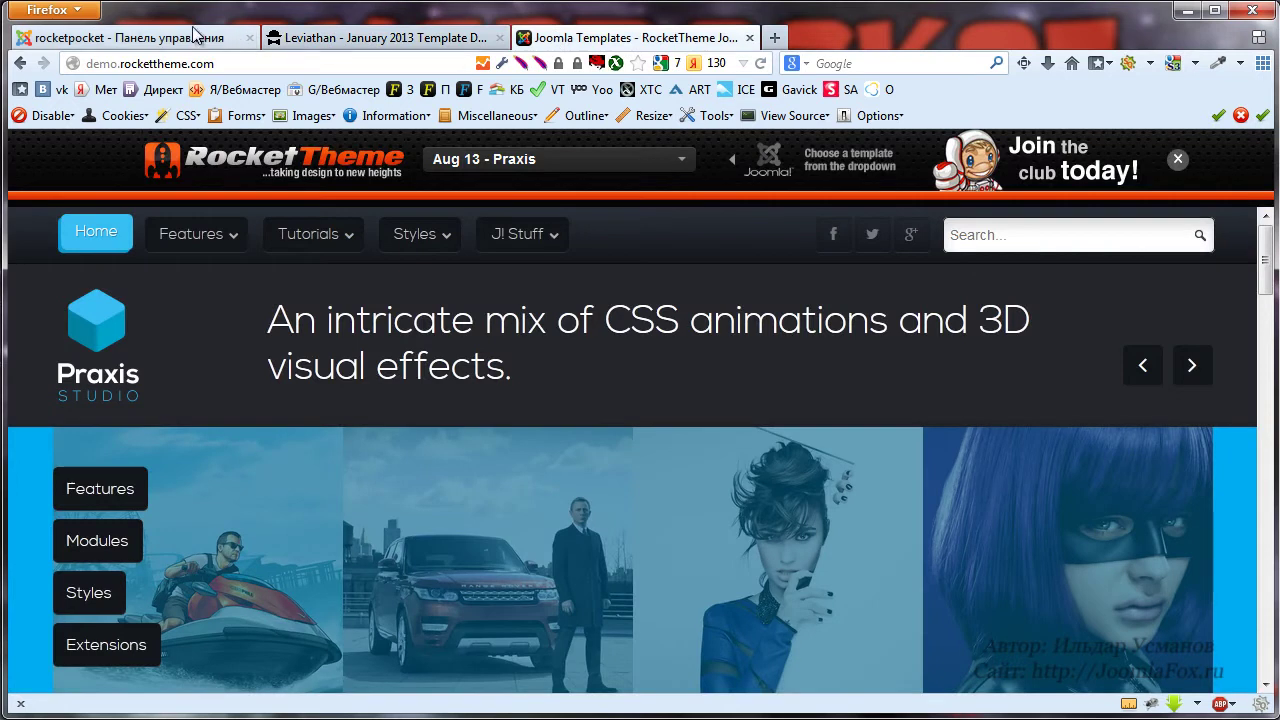
{"action": "left_click", "coordinate": [130, 38]}
{"action": "scroll", "coordinate": [489, 240], "scroll_direction": "down", "scroll_amount": 3}
{"action": "scroll", "coordinate": [1130, 400], "scroll_direction": "up", "scroll_amount": 3}
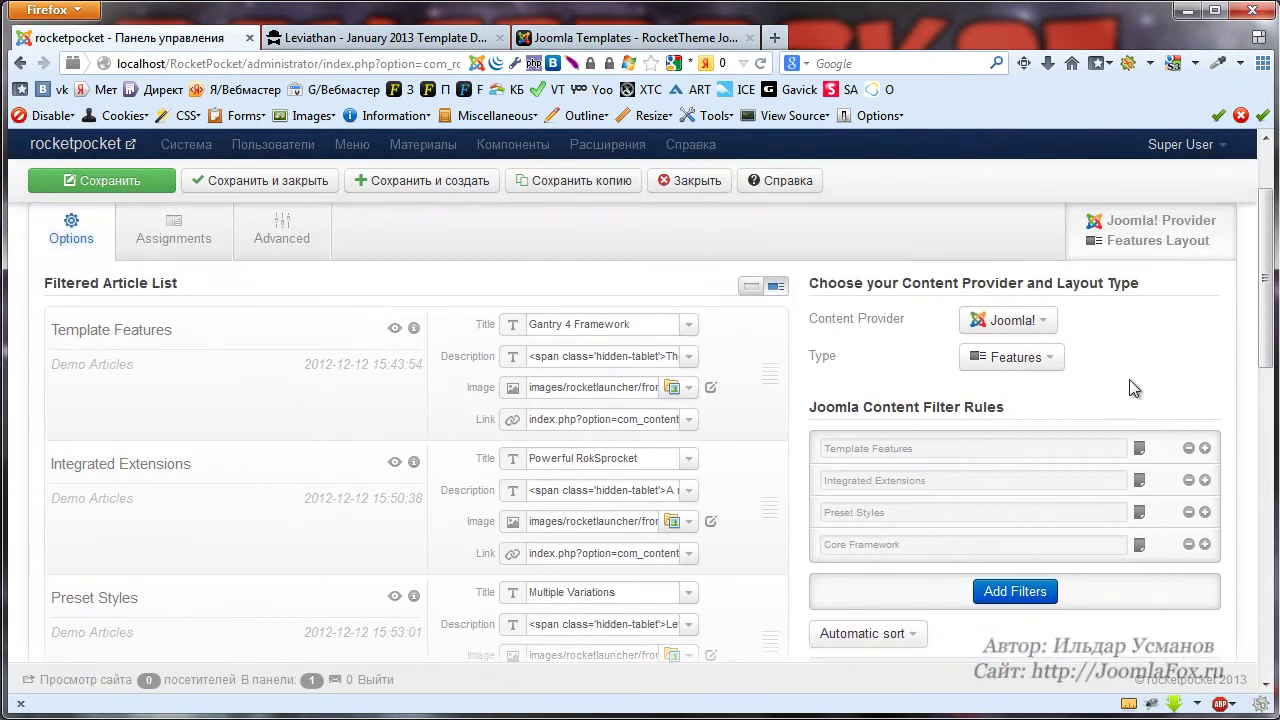
{"action": "scroll", "coordinate": [1130, 405], "scroll_direction": "down", "scroll_amount": 1}
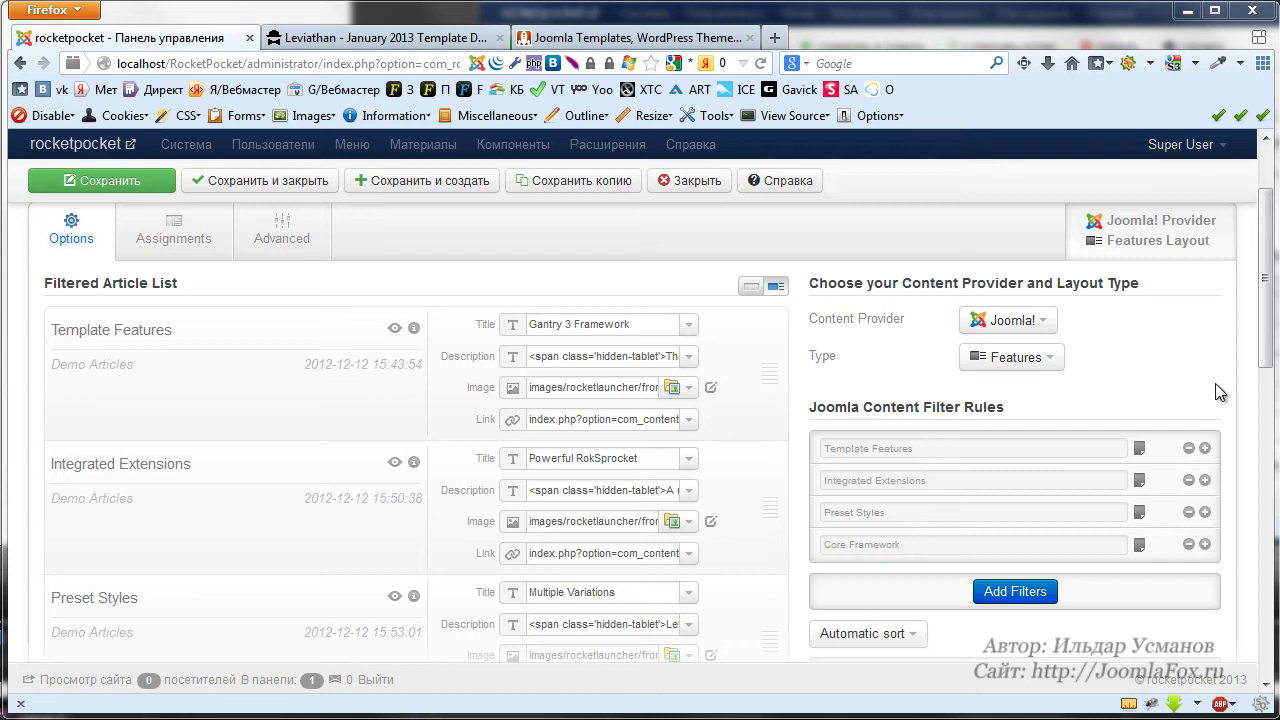
Add an article filter rule below Core Framework and select the Menu System article for it.
{"action": "left_click", "coordinate": [1205, 545]}
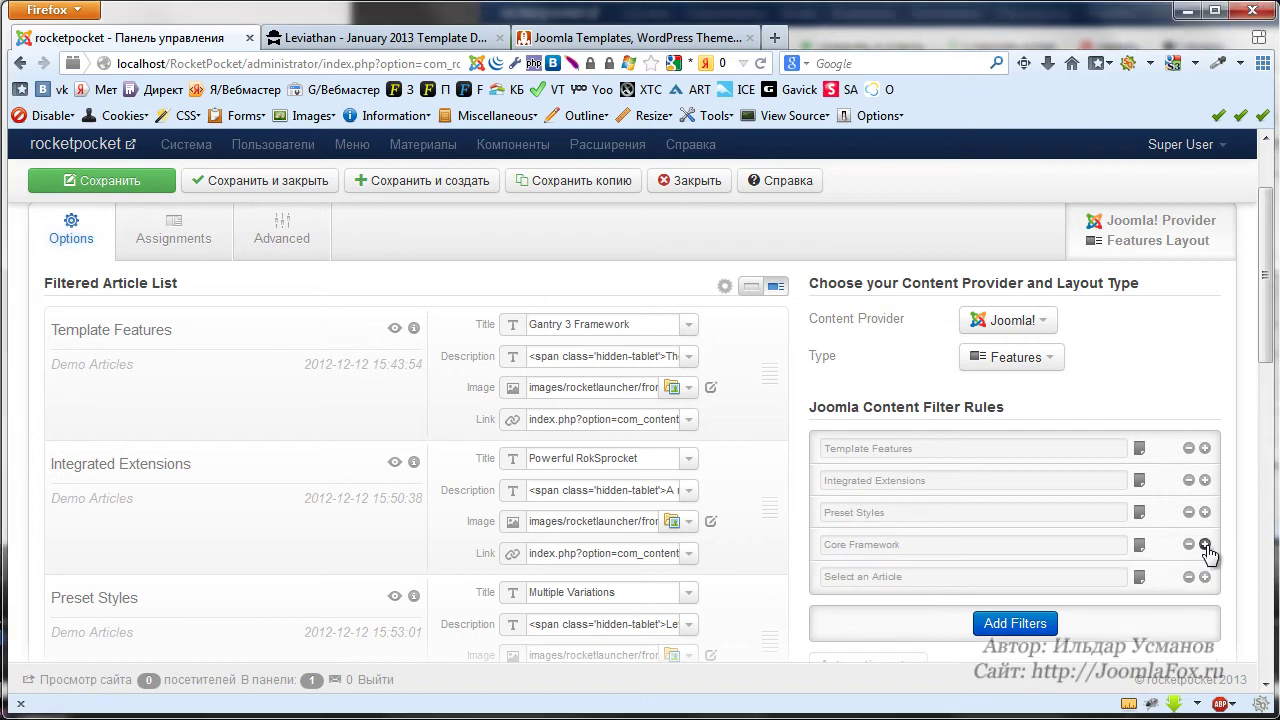
{"action": "left_click", "coordinate": [1141, 583]}
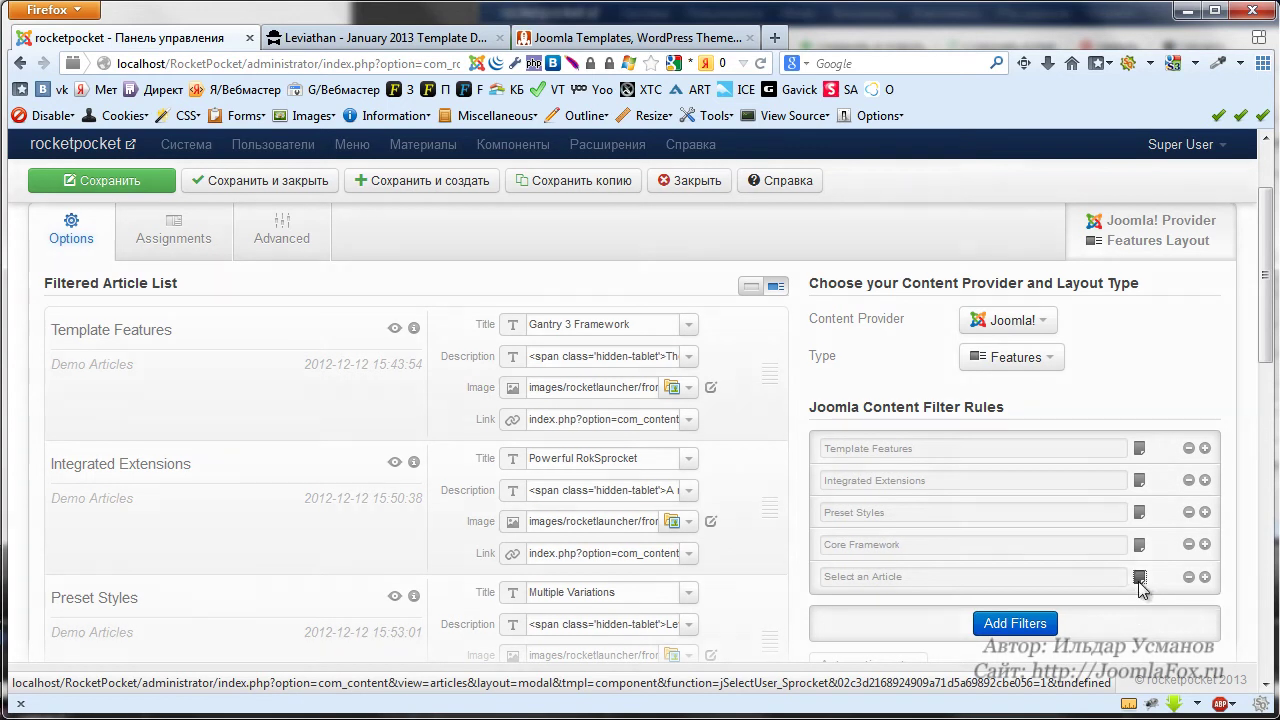
{"action": "scroll", "coordinate": [334, 474], "scroll_direction": "down", "scroll_amount": 5}
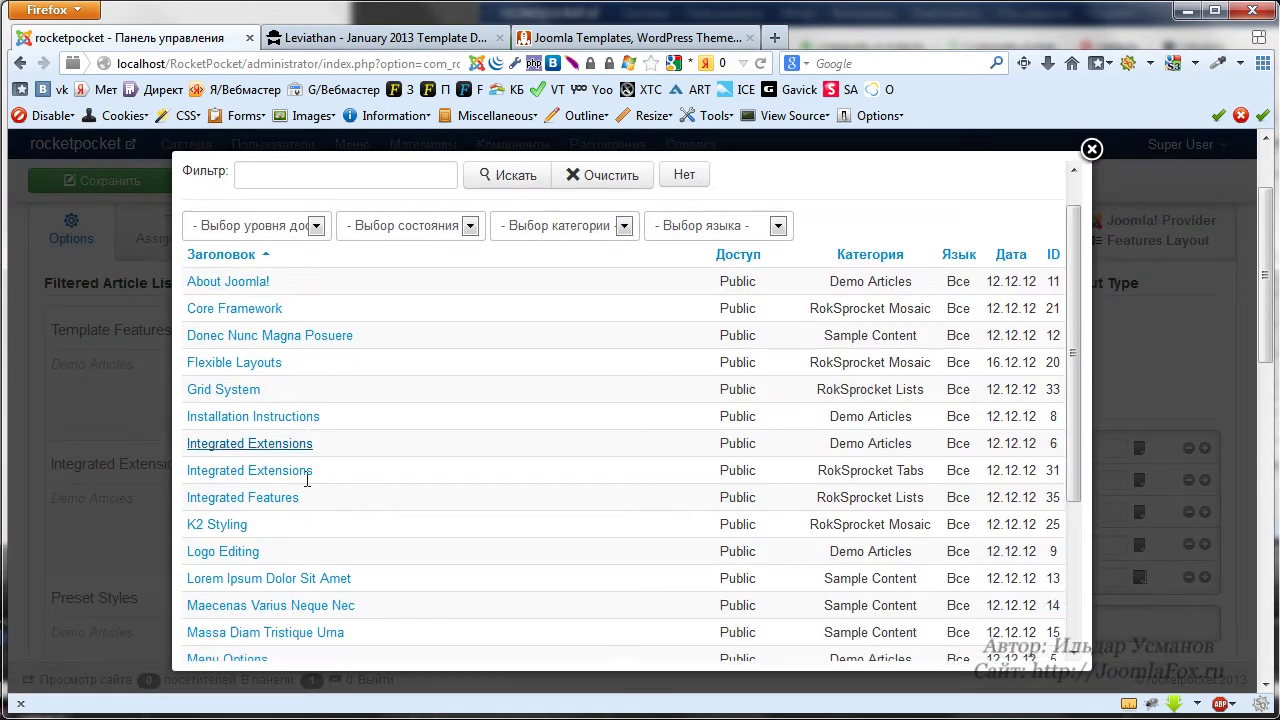
{"action": "left_click", "coordinate": [236, 505]}
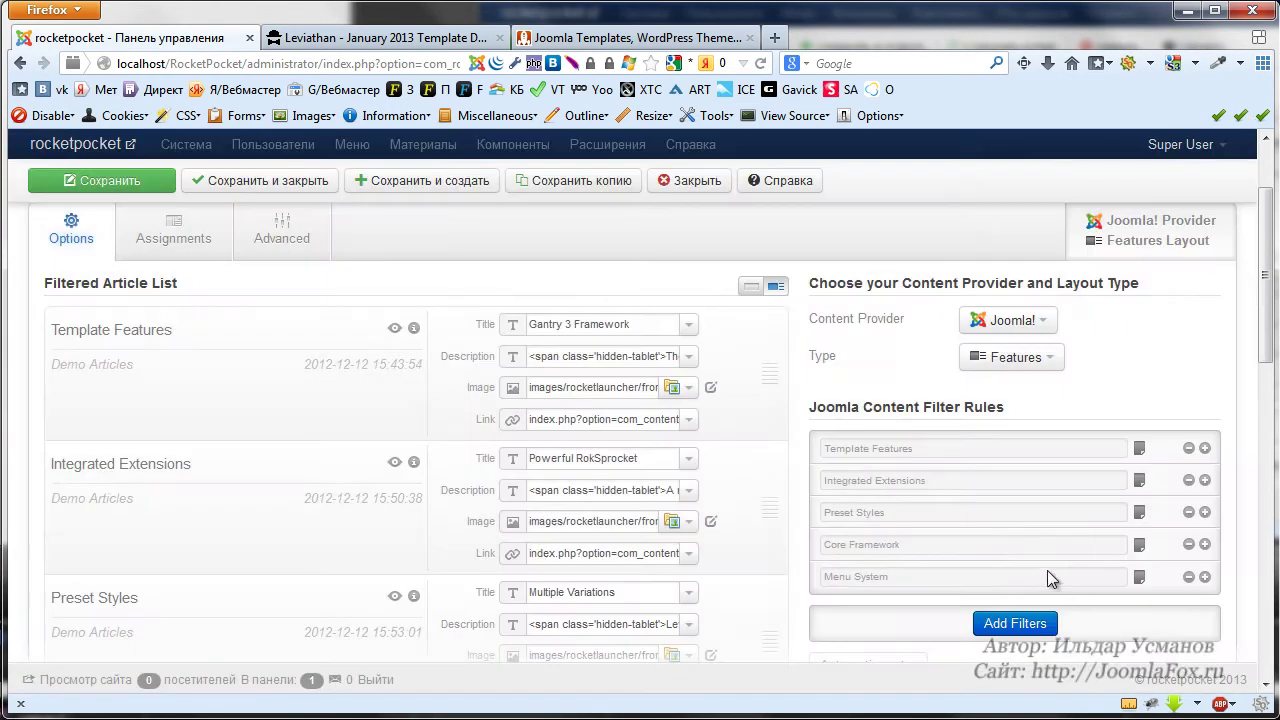
Examine the Menu System entry in the filtered article list and the module's layout options.
{"action": "scroll", "coordinate": [420, 416], "scroll_direction": "down", "scroll_amount": 3}
{"action": "scroll", "coordinate": [420, 427], "scroll_direction": "down", "scroll_amount": 2}
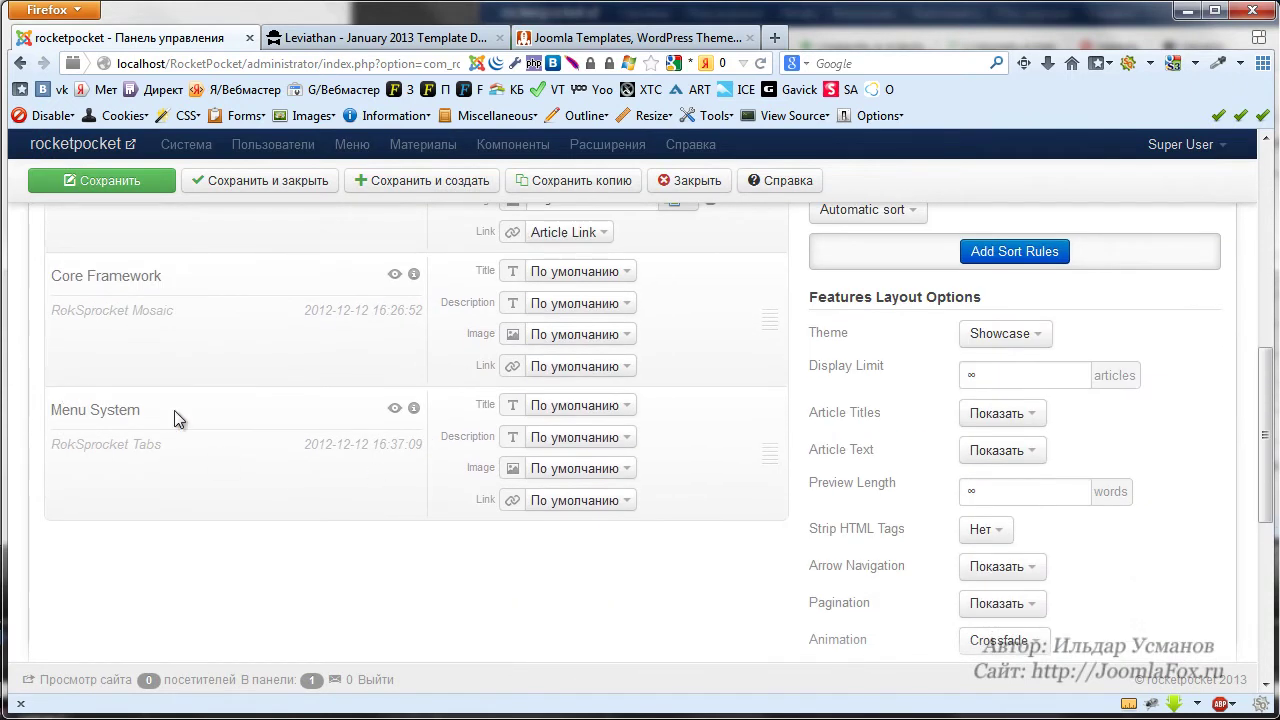
{"action": "scroll", "coordinate": [667, 524], "scroll_direction": "up", "scroll_amount": 2}
{"action": "scroll", "coordinate": [731, 593], "scroll_direction": "up", "scroll_amount": 1}
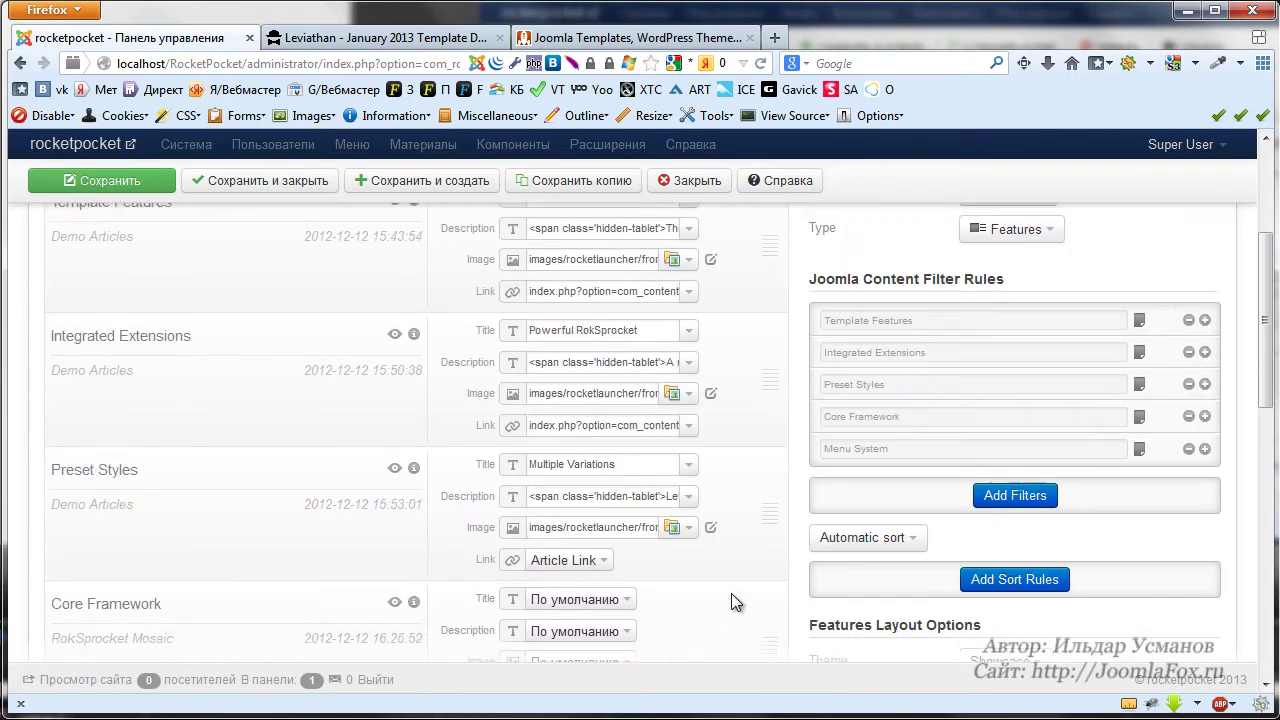
{"action": "scroll", "coordinate": [731, 593], "scroll_direction": "up", "scroll_amount": 2}
{"action": "scroll", "coordinate": [761, 394], "scroll_direction": "down", "scroll_amount": 6}
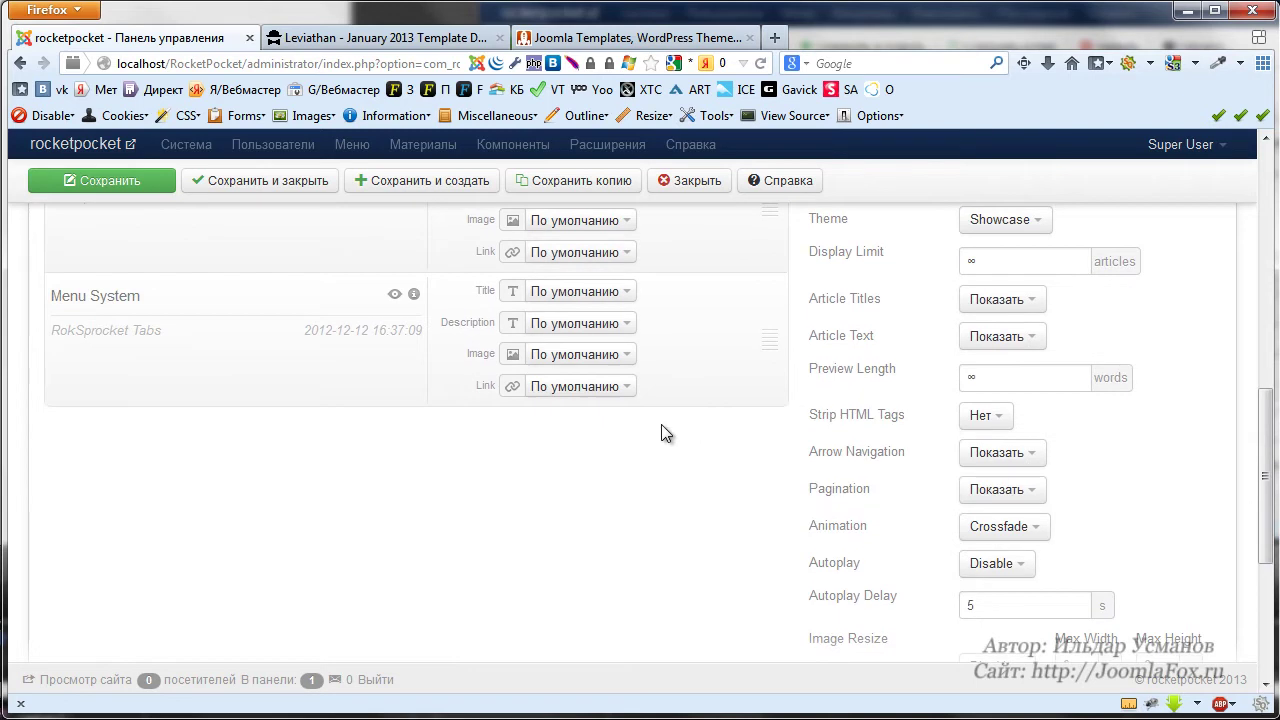
{"action": "scroll", "coordinate": [661, 424], "scroll_direction": "up", "scroll_amount": 8}
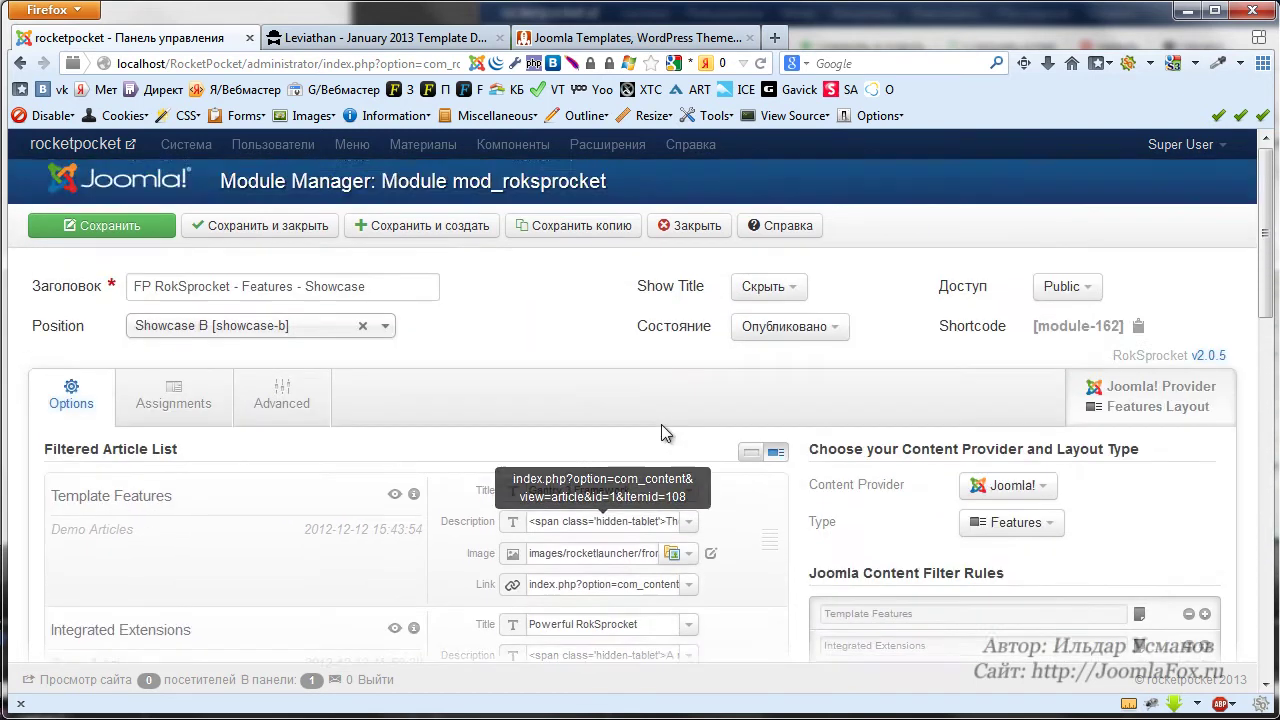
Remove the Menu System article from the Joomla content filter rules.
{"action": "scroll", "coordinate": [661, 424], "scroll_direction": "down", "scroll_amount": 1}
{"action": "scroll", "coordinate": [663, 425], "scroll_direction": "down", "scroll_amount": 1}
{"action": "left_click", "coordinate": [1188, 462]}
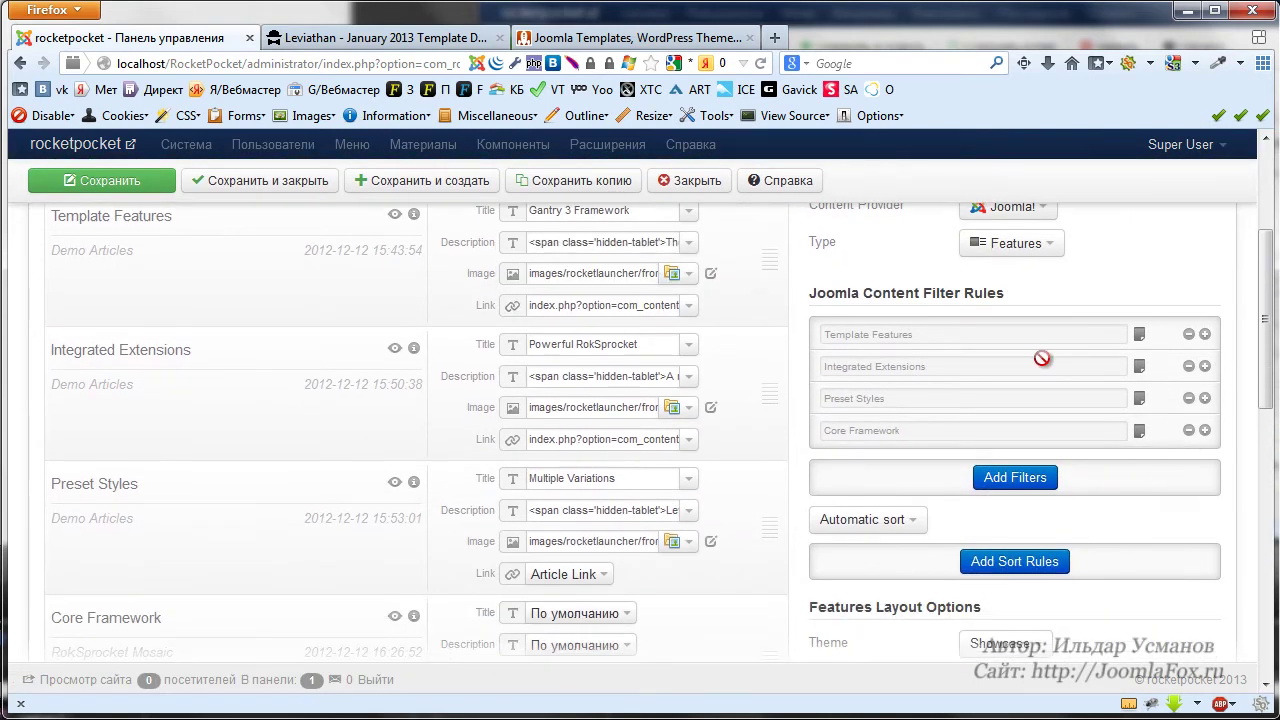
{"action": "scroll", "coordinate": [1044, 427], "scroll_direction": "up", "scroll_amount": 2}
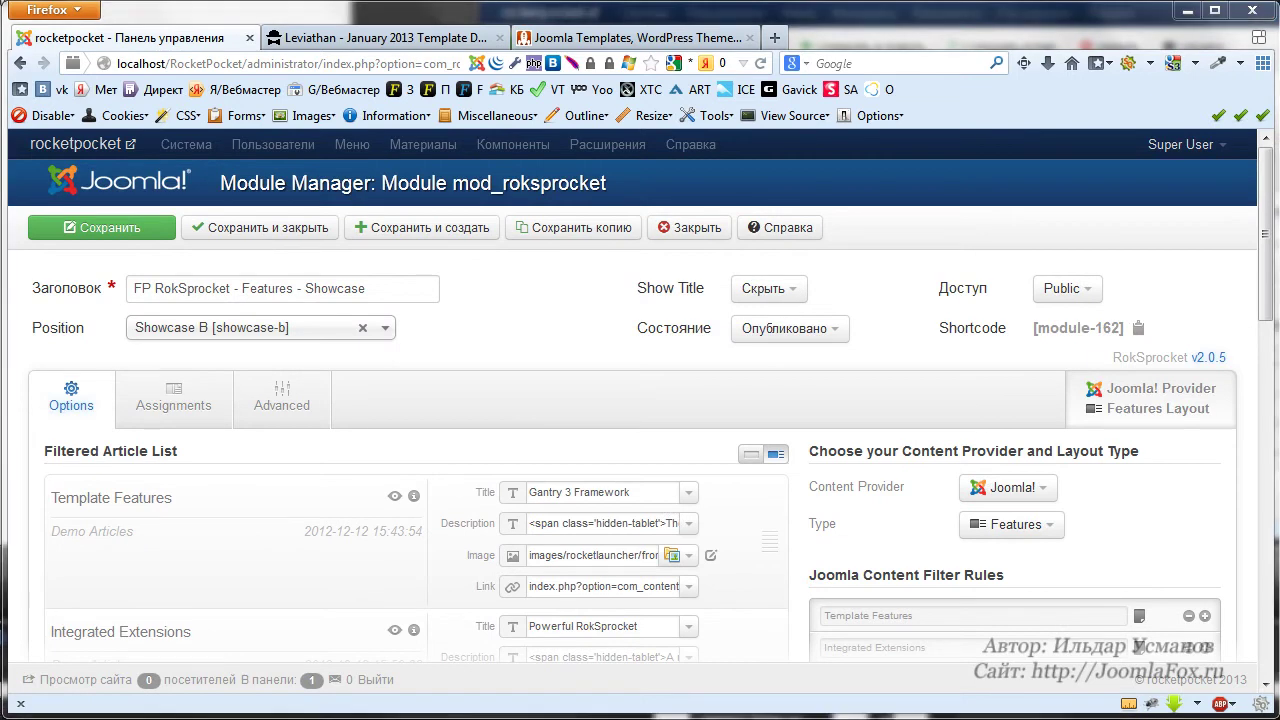
Add a general filter below the article rules and set its condition to Published is yes.
{"action": "scroll", "coordinate": [714, 397], "scroll_direction": "down", "scroll_amount": 5}
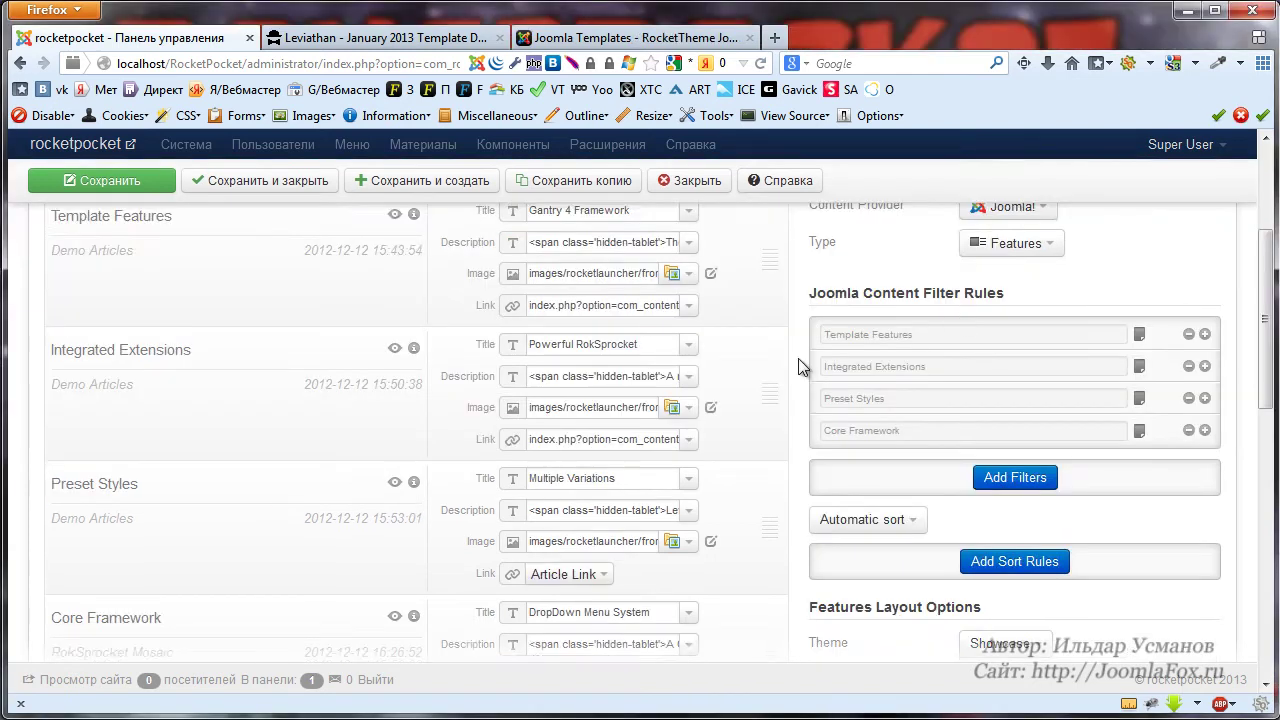
{"action": "scroll", "coordinate": [465, 505], "scroll_direction": "up", "scroll_amount": 1}
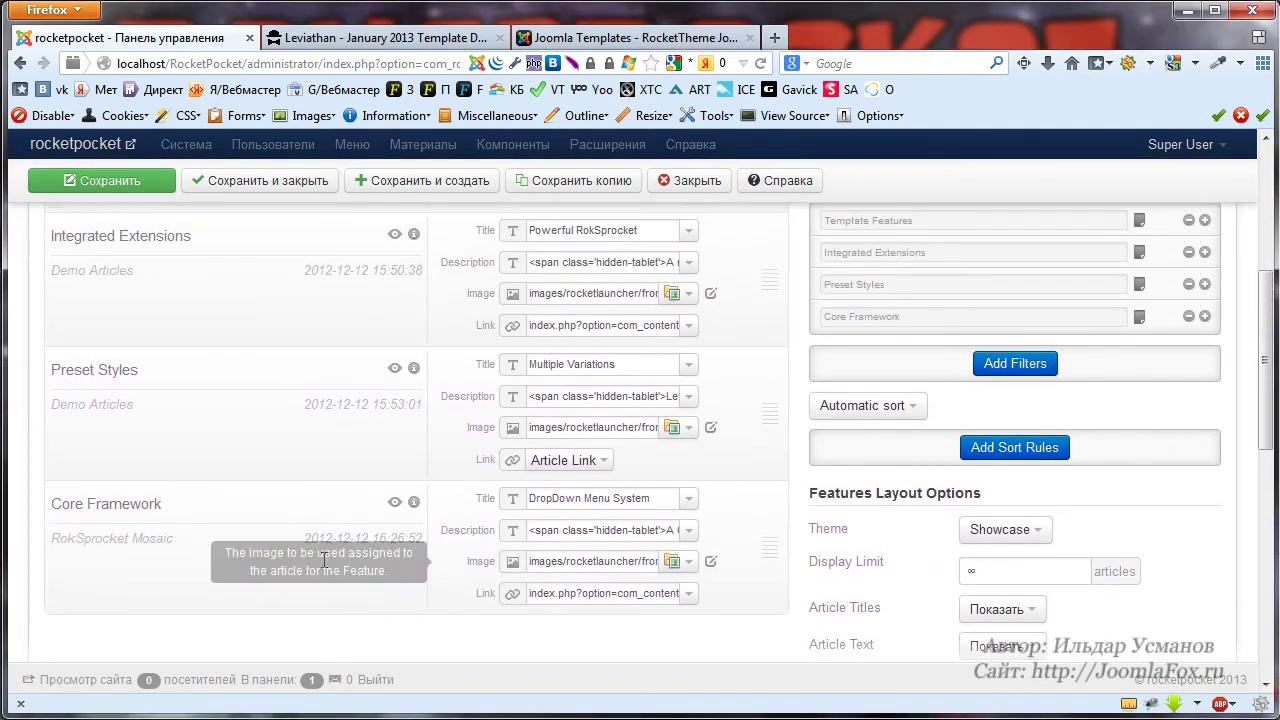
{"action": "scroll", "coordinate": [760, 612], "scroll_direction": "up", "scroll_amount": 2}
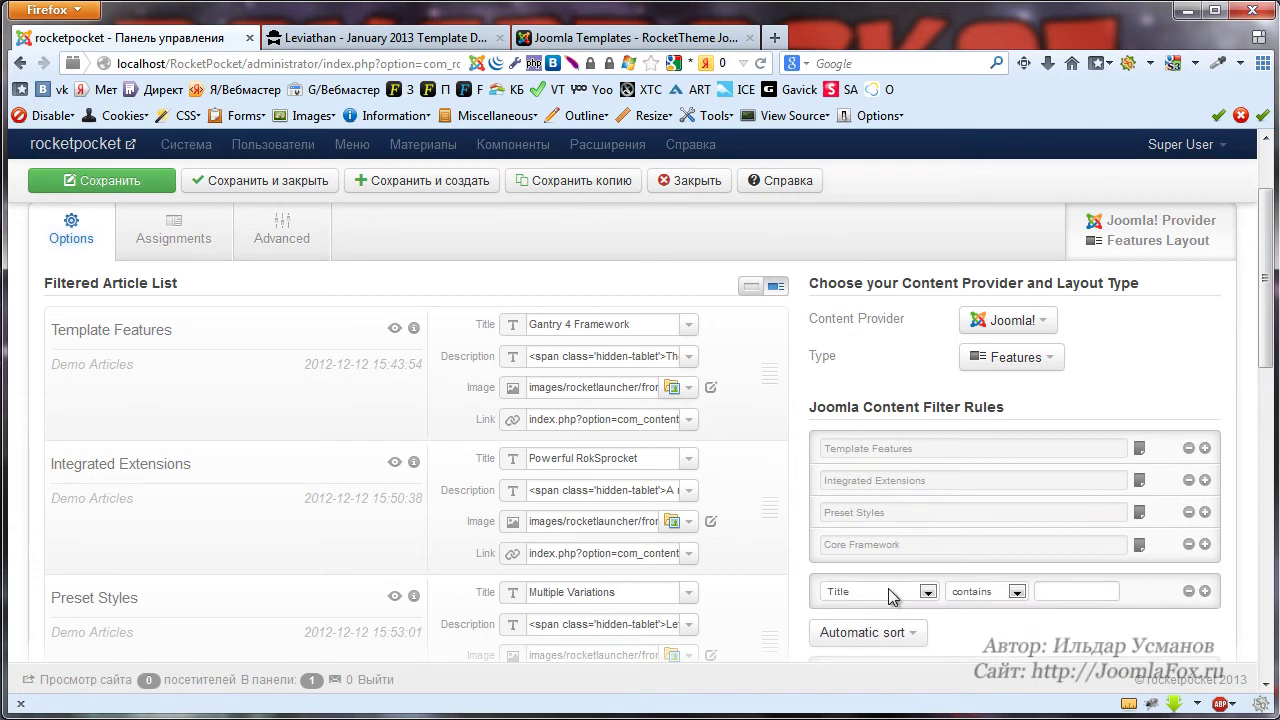
{"action": "scroll", "coordinate": [1040, 487], "scroll_direction": "down", "scroll_amount": 2}
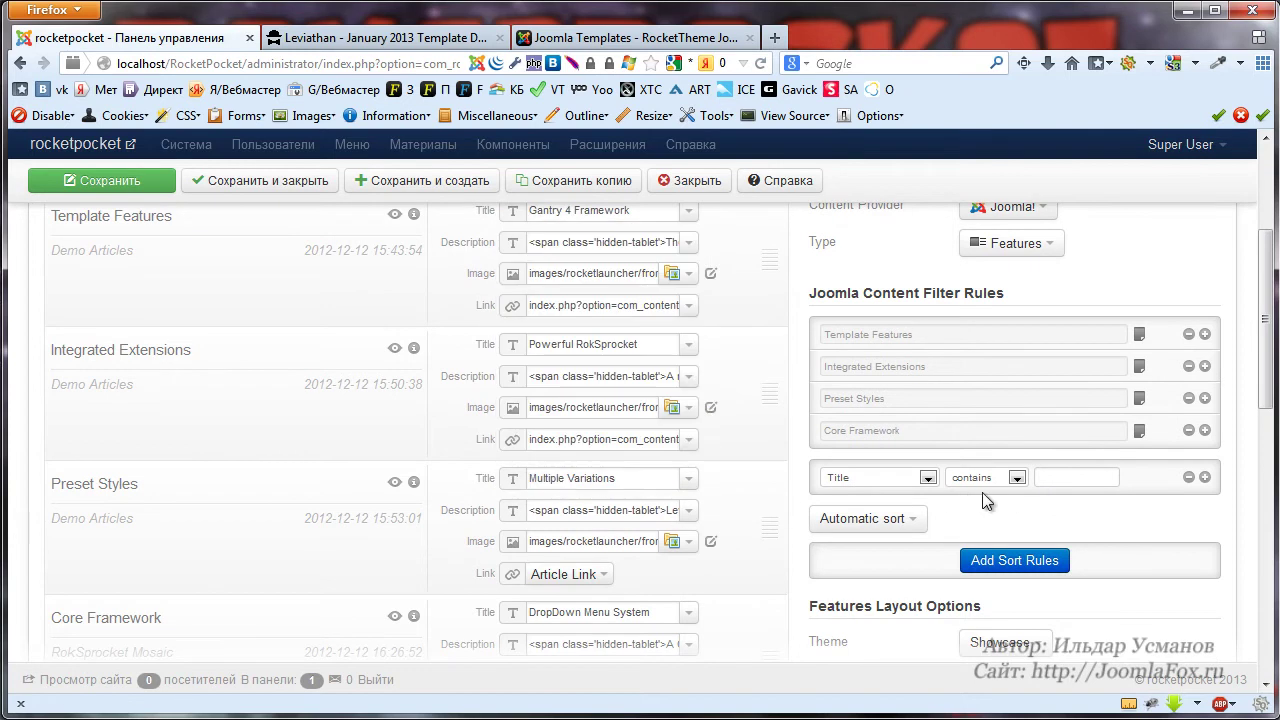
{"action": "left_click", "coordinate": [1015, 478]}
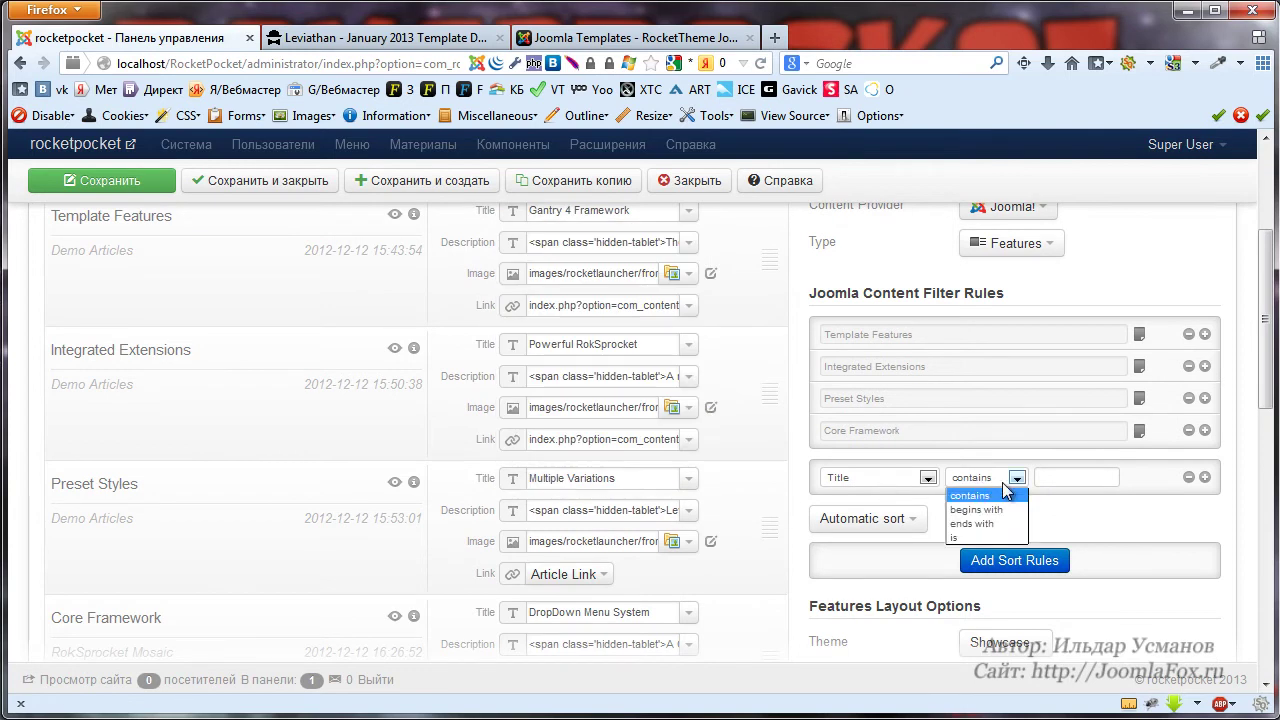
{"action": "left_click", "coordinate": [1002, 482]}
{"action": "left_click", "coordinate": [895, 478]}
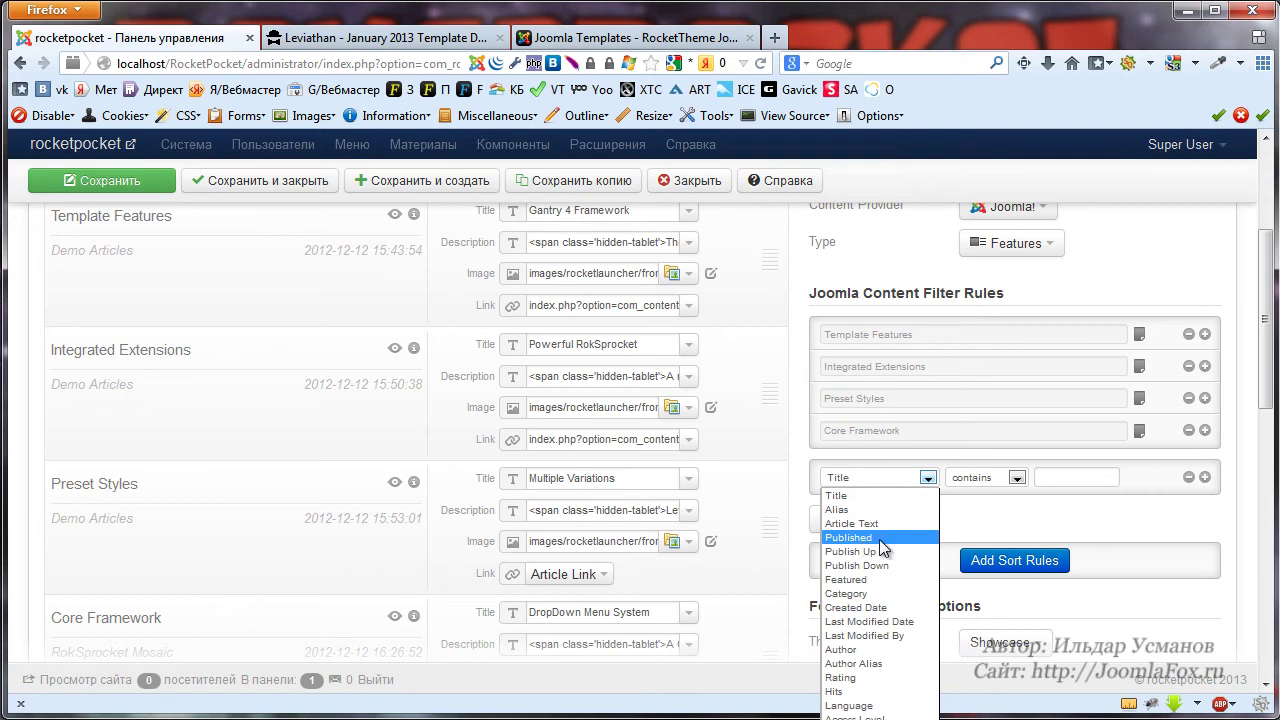
{"action": "left_click", "coordinate": [863, 539]}
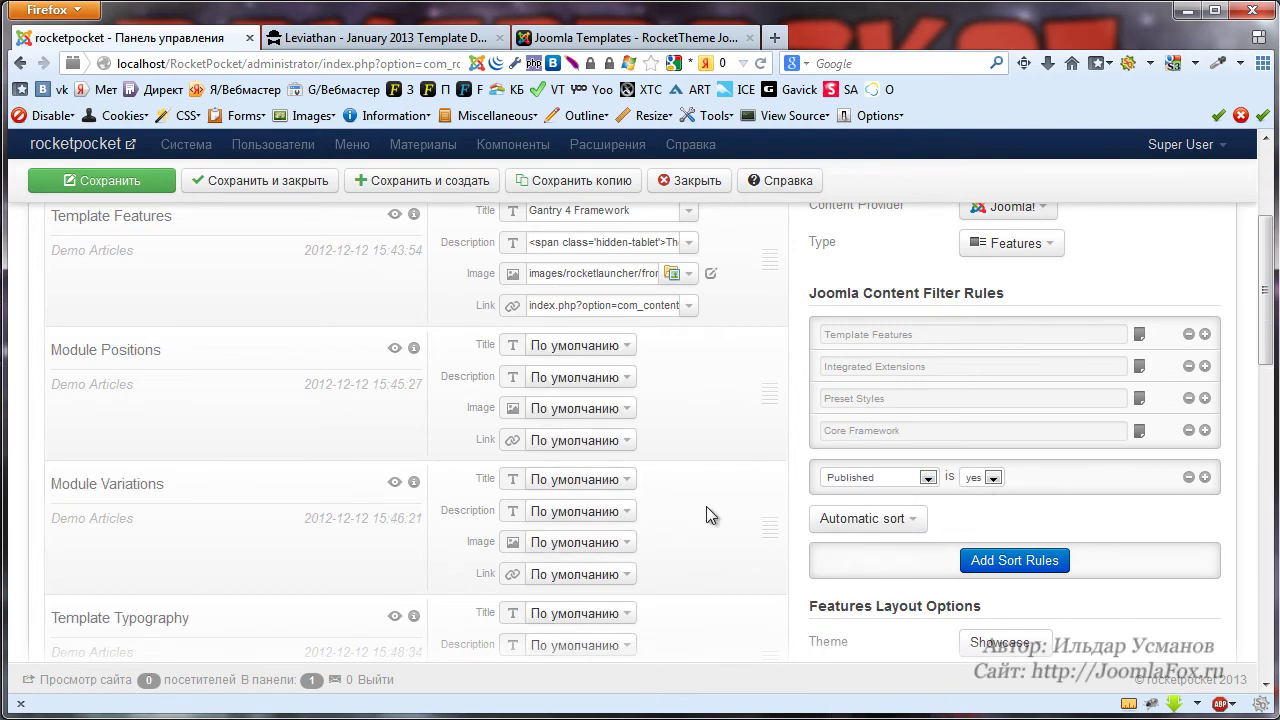
Look through the filtered article list produced by the Published filter and load more articles.
{"action": "scroll", "coordinate": [734, 508], "scroll_direction": "down", "scroll_amount": 5}
{"action": "scroll", "coordinate": [734, 508], "scroll_direction": "down", "scroll_amount": 5}
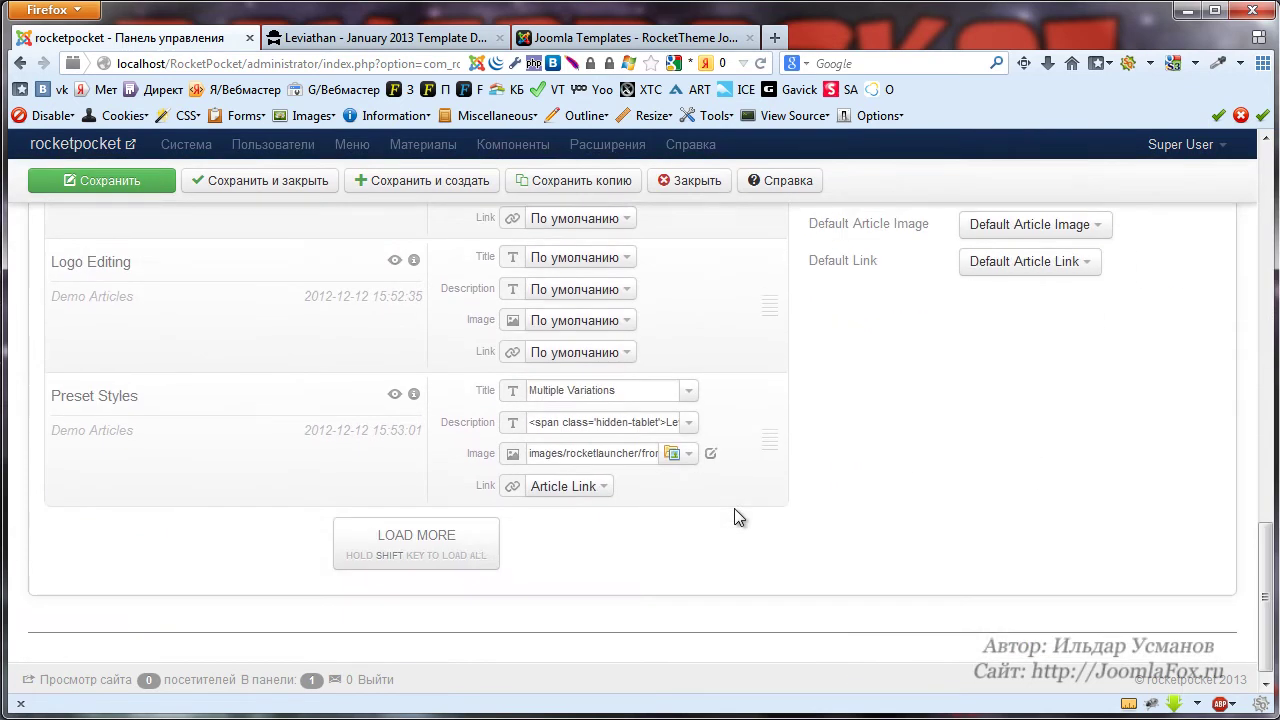
{"action": "left_click", "coordinate": [409, 537]}
{"action": "scroll", "coordinate": [800, 484], "scroll_direction": "down", "scroll_amount": 8}
{"action": "scroll", "coordinate": [800, 484], "scroll_direction": "up", "scroll_amount": 8}
{"action": "scroll", "coordinate": [800, 484], "scroll_direction": "up", "scroll_amount": 10}
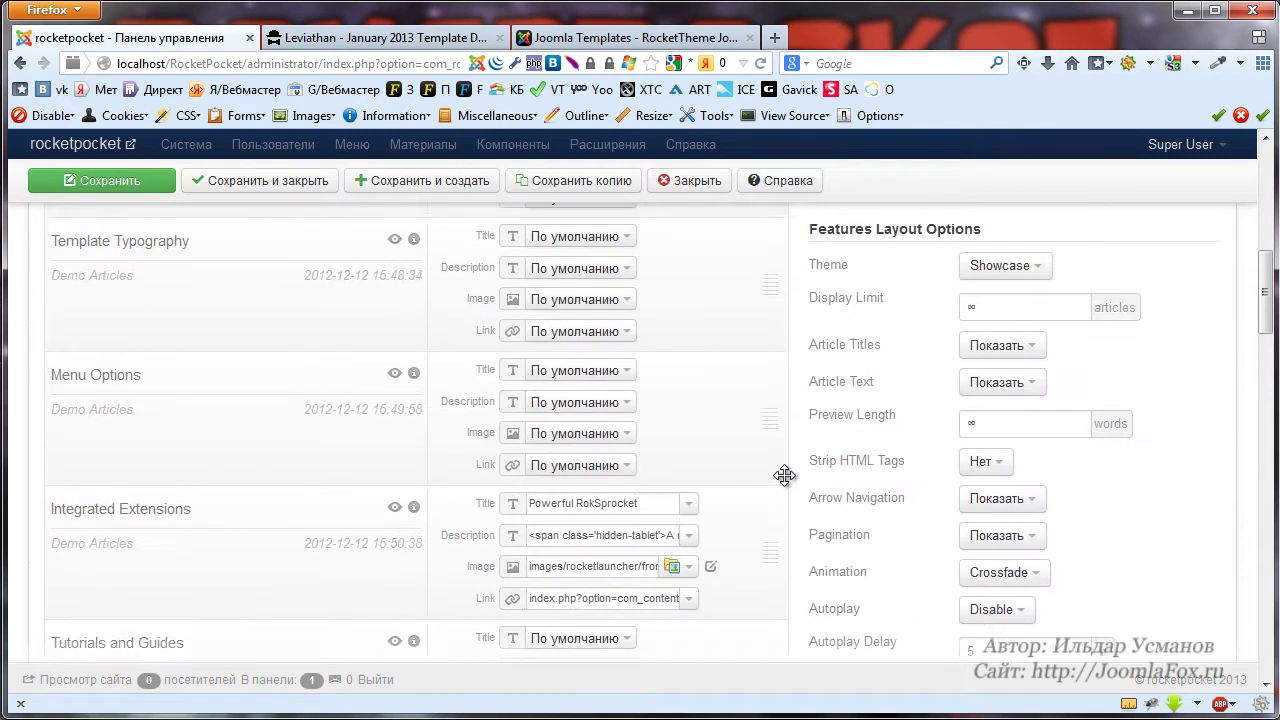
{"action": "scroll", "coordinate": [912, 550], "scroll_direction": "down", "scroll_amount": 5}
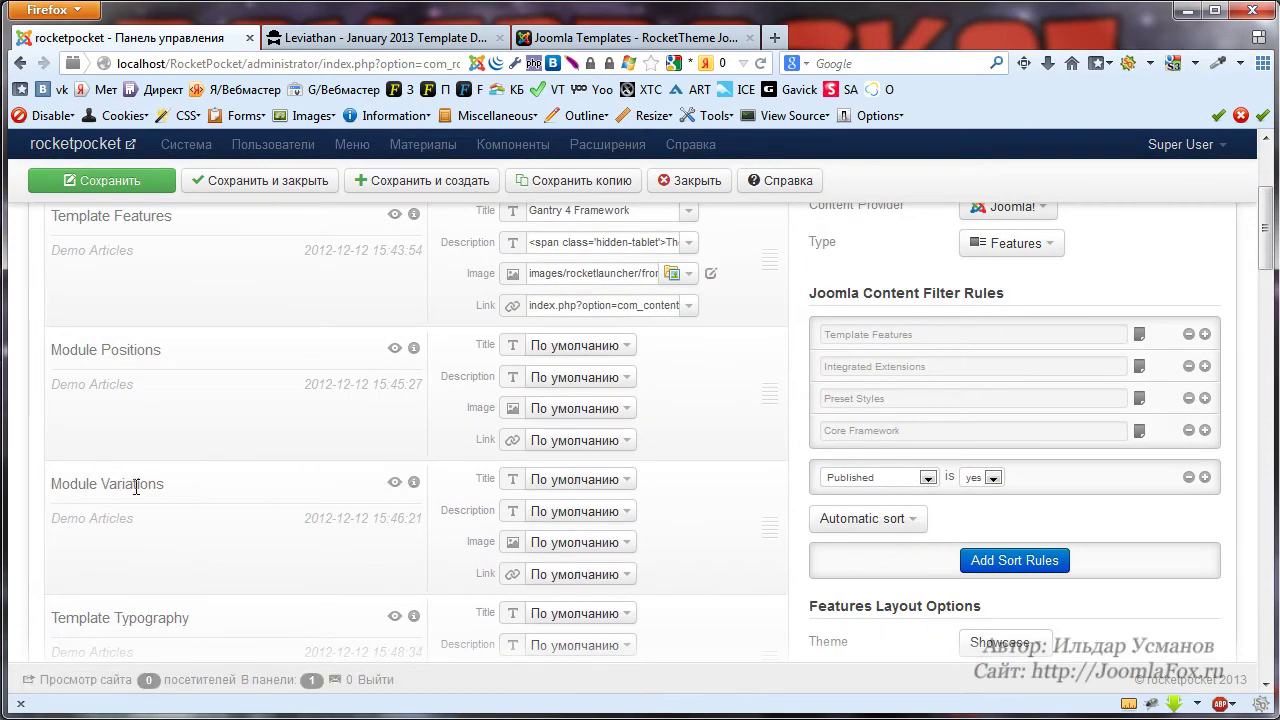
{"action": "scroll", "coordinate": [457, 489], "scroll_direction": "up", "scroll_amount": 5}
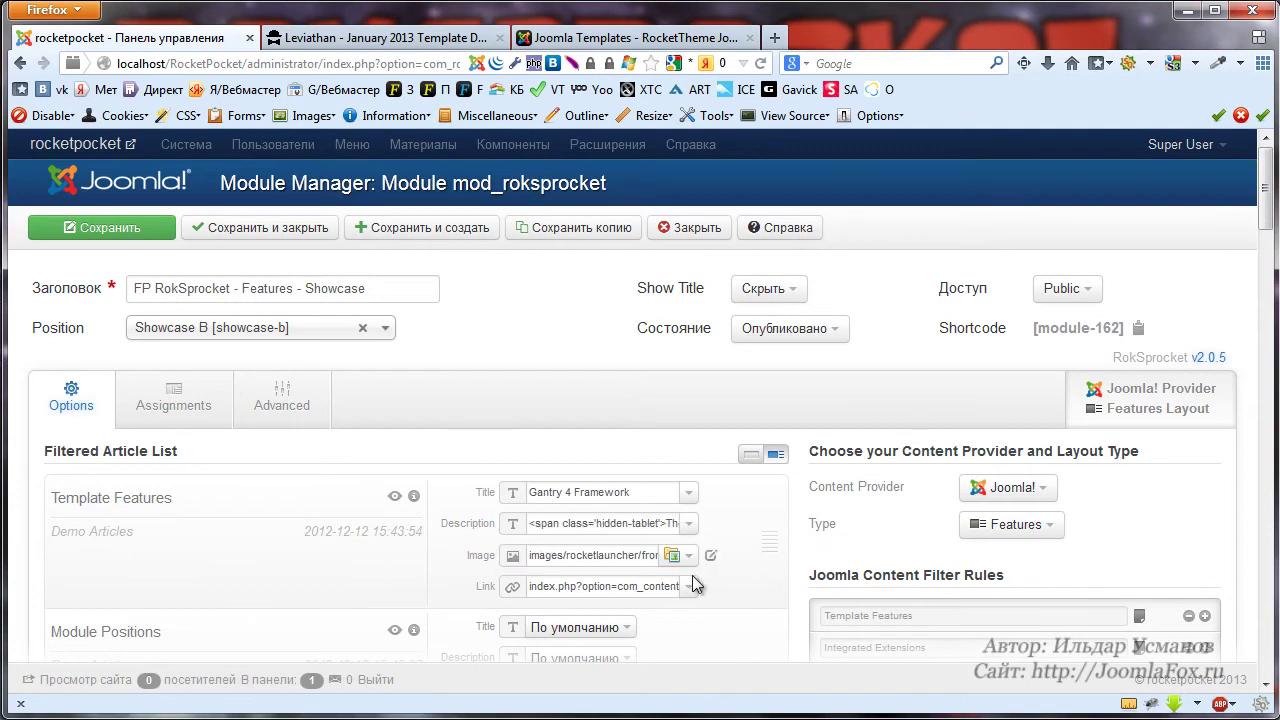
{"action": "scroll", "coordinate": [916, 594], "scroll_direction": "down", "scroll_amount": 5}
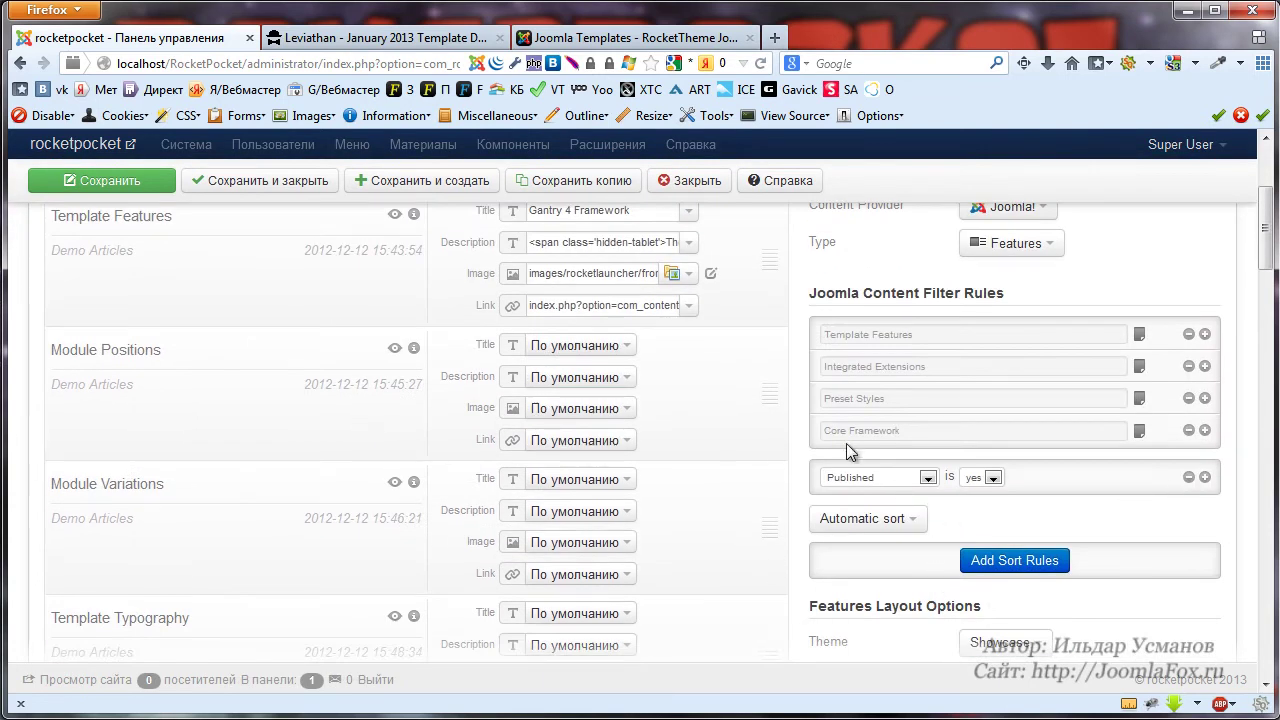
Remove the Published filter, check the article list, and view the showcase slideshow on the Leviathan site.
{"action": "left_click", "coordinate": [1189, 477]}
{"action": "scroll", "coordinate": [657, 505], "scroll_direction": "down", "scroll_amount": 3}
{"action": "scroll", "coordinate": [728, 480], "scroll_direction": "up", "scroll_amount": 4}
{"action": "scroll", "coordinate": [752, 443], "scroll_direction": "up", "scroll_amount": 5}
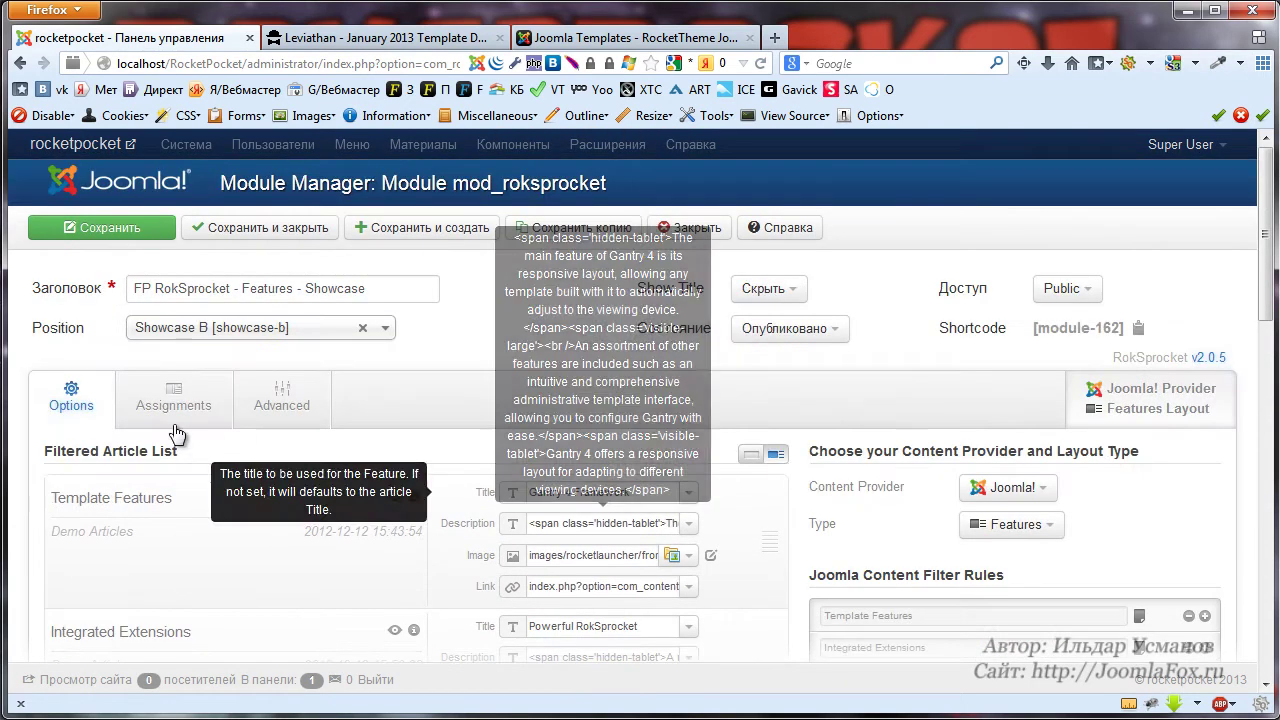
{"action": "left_click", "coordinate": [400, 40]}
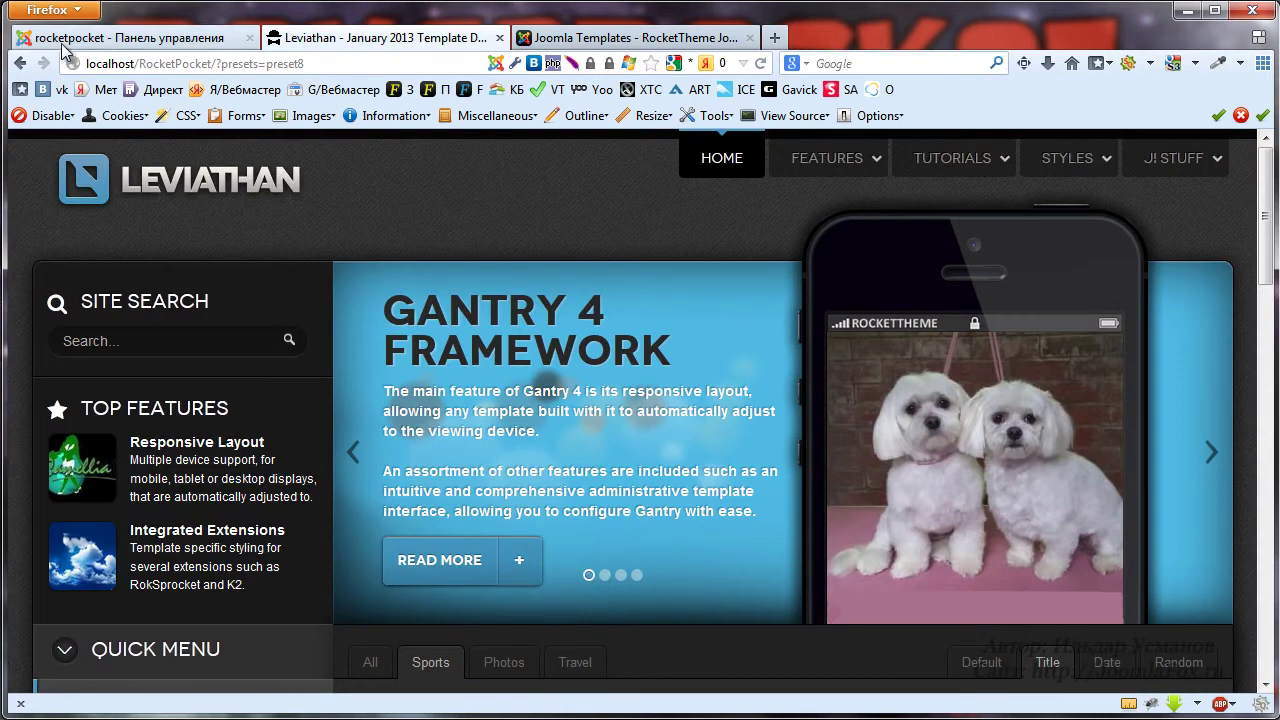
Back in the Joomla administrator, add a general filter with the condition Title contains, leaving its text value empty.
{"action": "left_click", "coordinate": [13, 40]}
{"action": "scroll", "coordinate": [1100, 500], "scroll_direction": "down", "scroll_amount": 2}
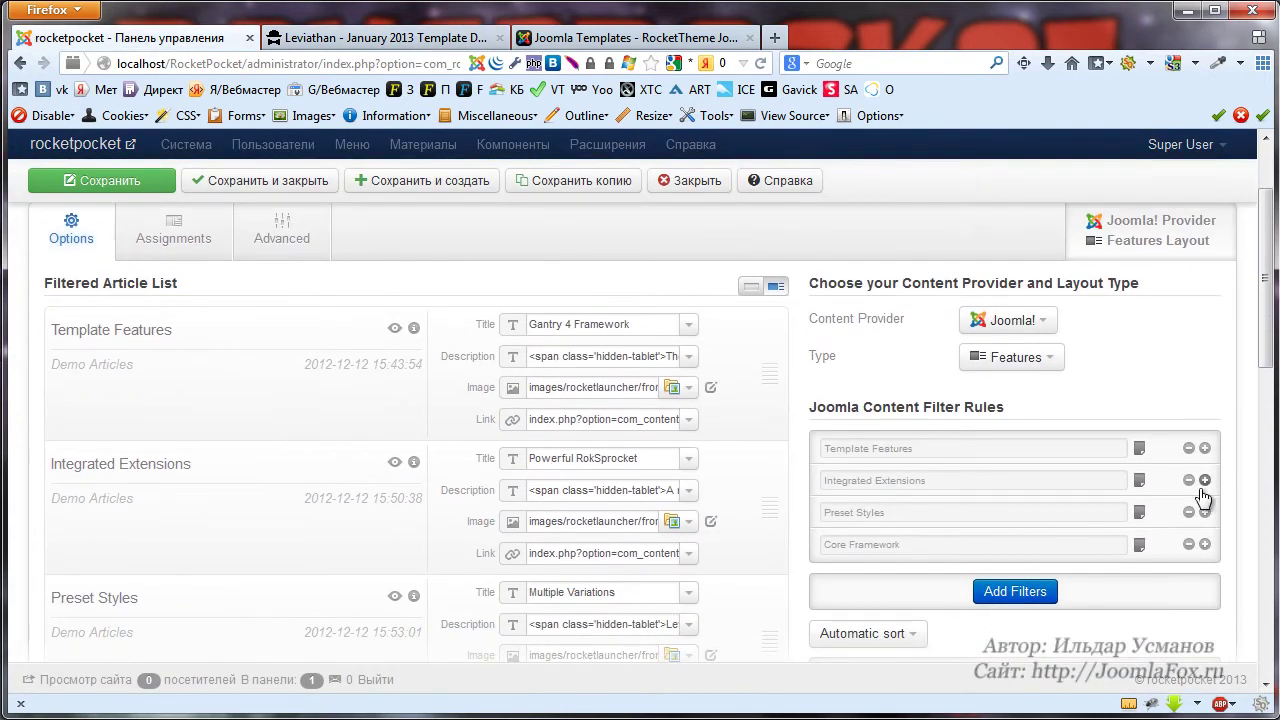
{"action": "left_click", "coordinate": [1005, 596]}
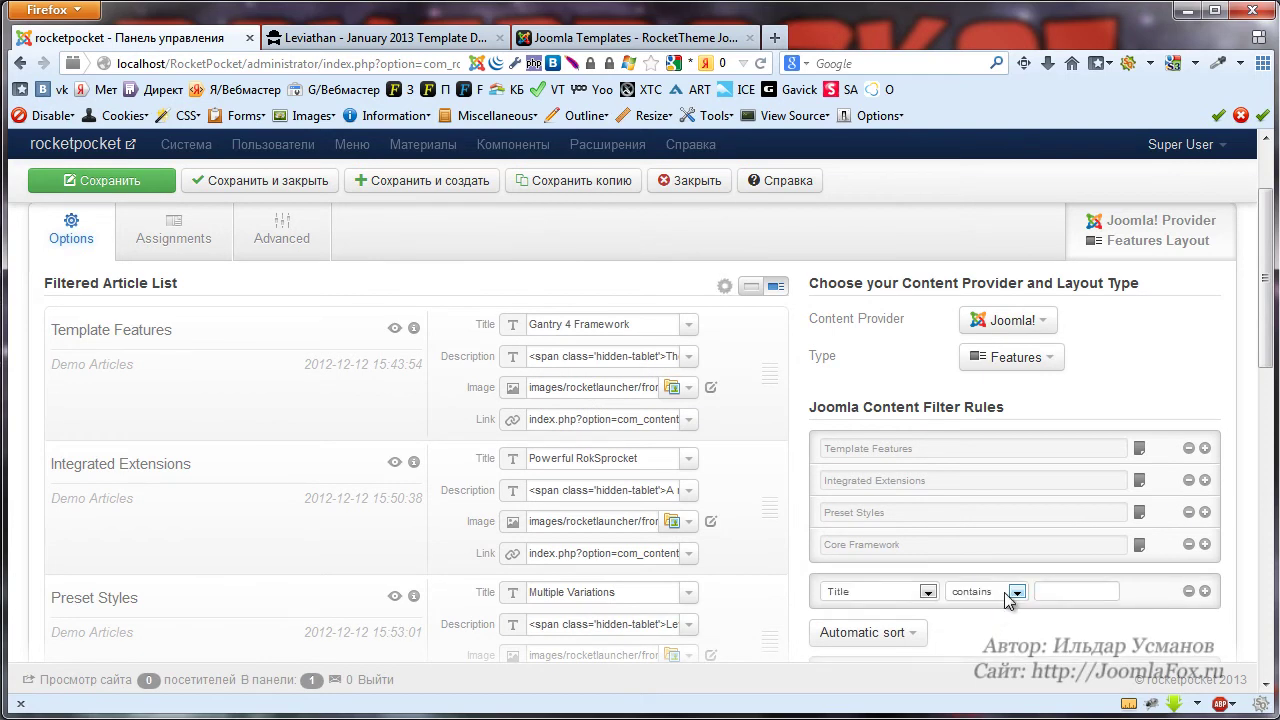
{"action": "left_click", "coordinate": [1016, 592]}
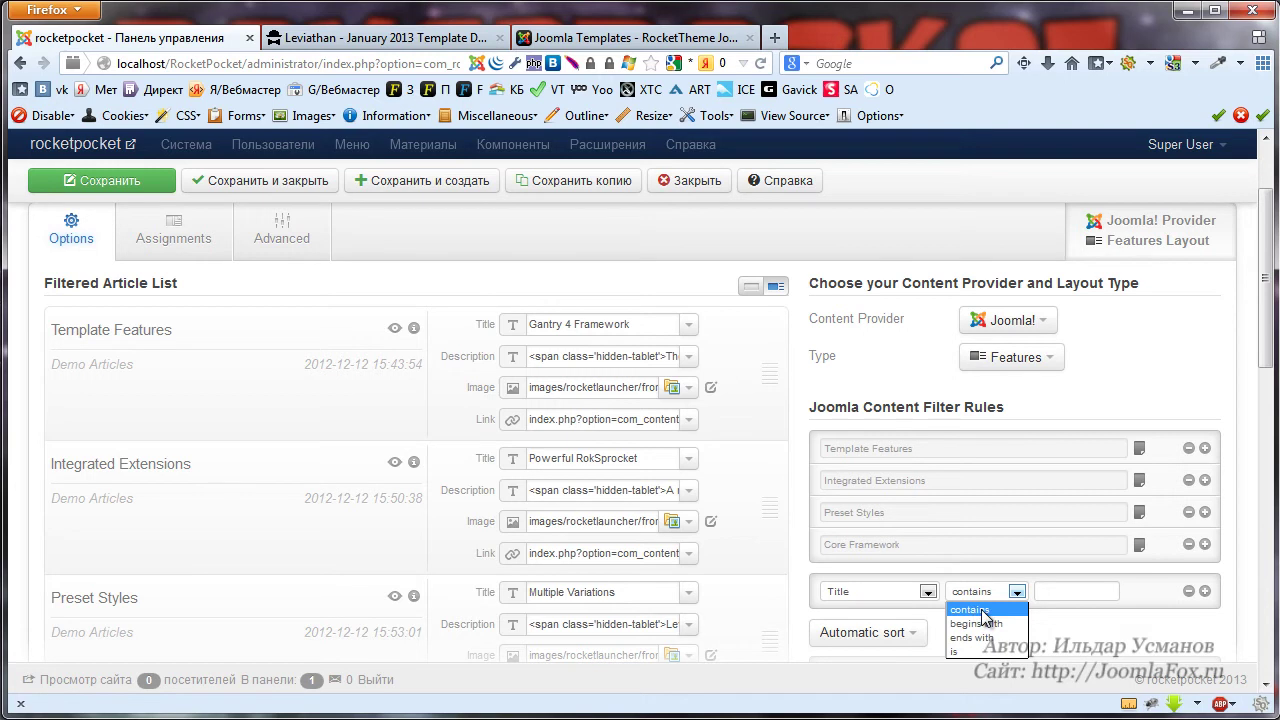
{"action": "left_click", "coordinate": [983, 612]}
{"action": "left_click", "coordinate": [1060, 592]}
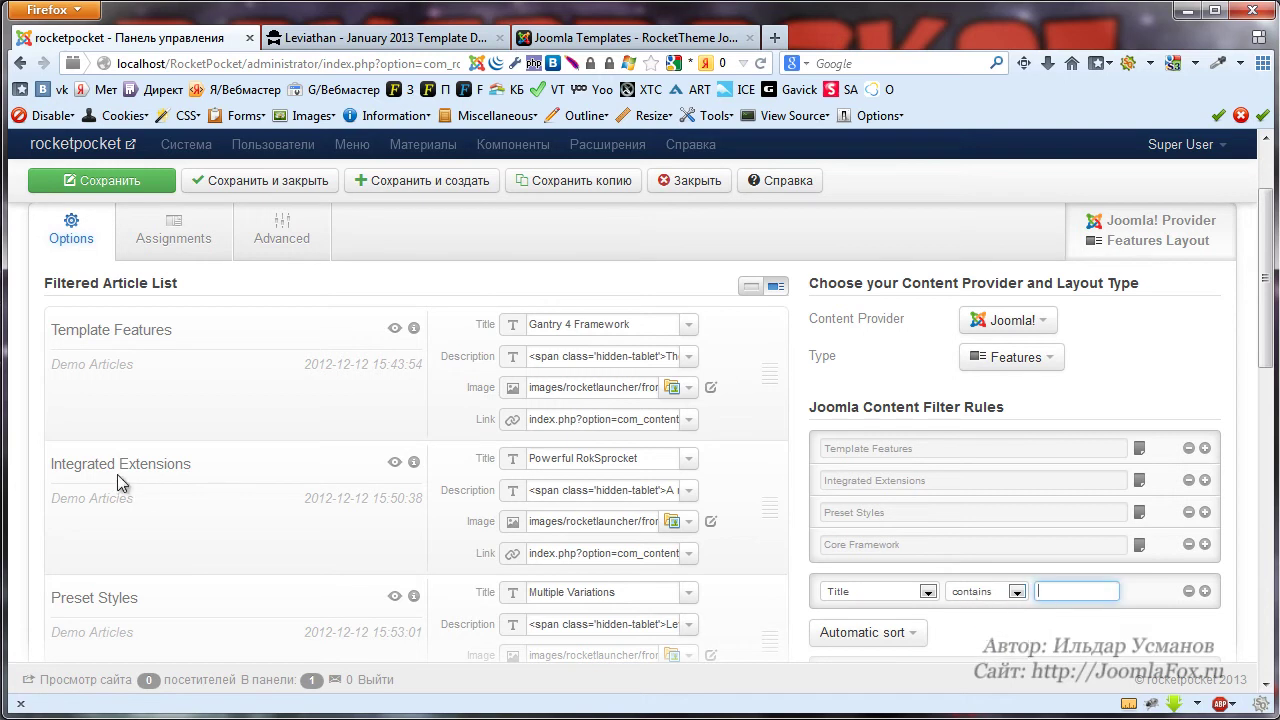
Examine the Core Framework article's title and image preview in the filtered article list.
{"action": "scroll", "coordinate": [162, 474], "scroll_direction": "down", "scroll_amount": 3}
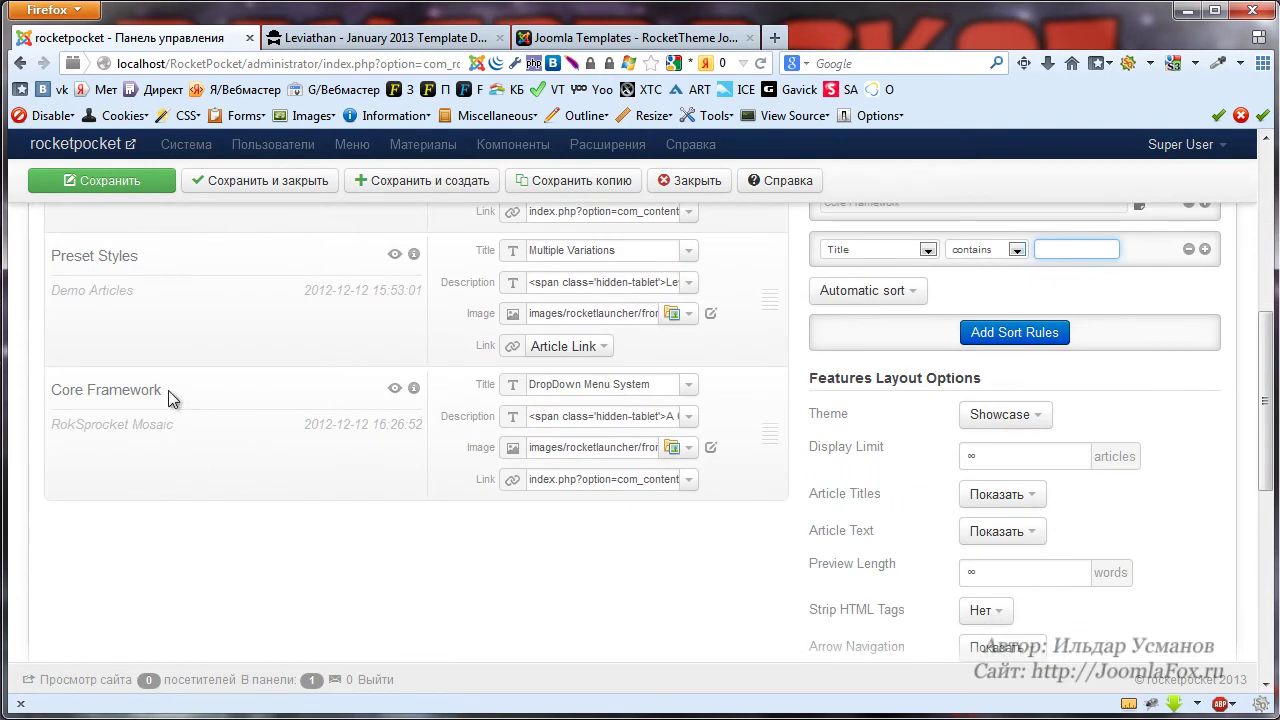
{"action": "left_click_drag", "start_coordinate": [164, 393], "coordinate": [58, 393]}
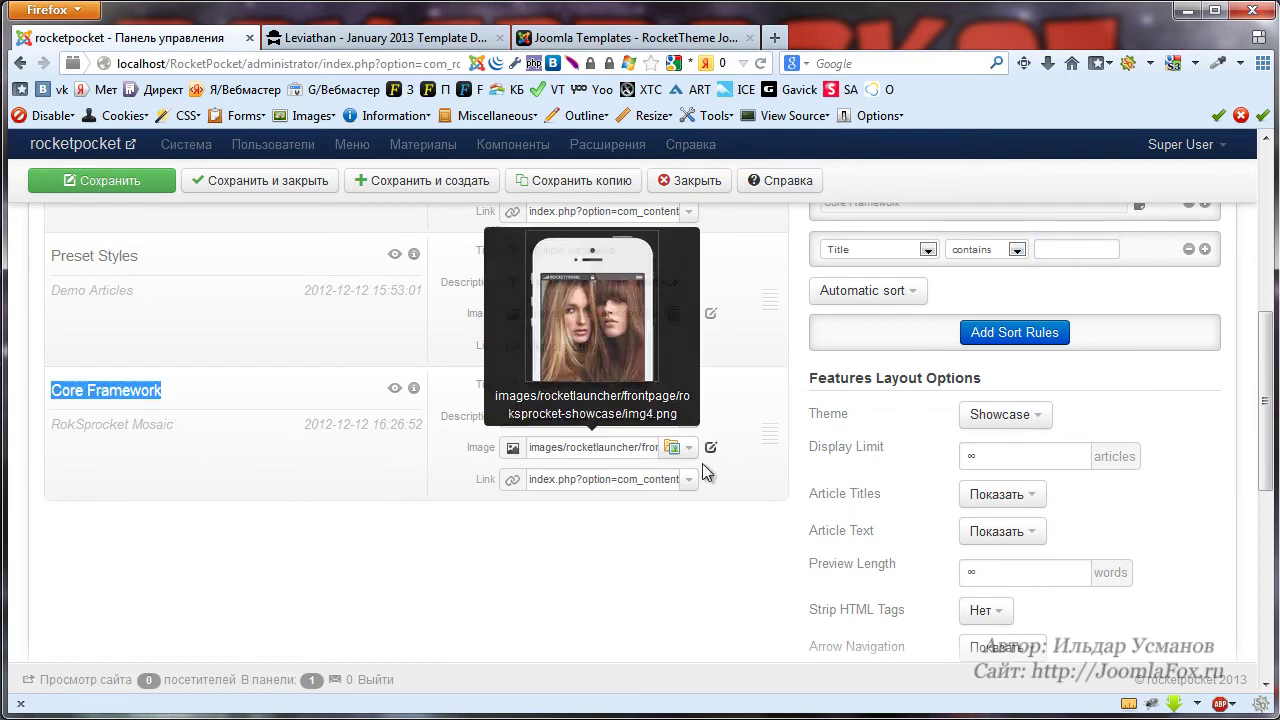
{"action": "scroll", "coordinate": [740, 501], "scroll_direction": "up", "scroll_amount": 1}
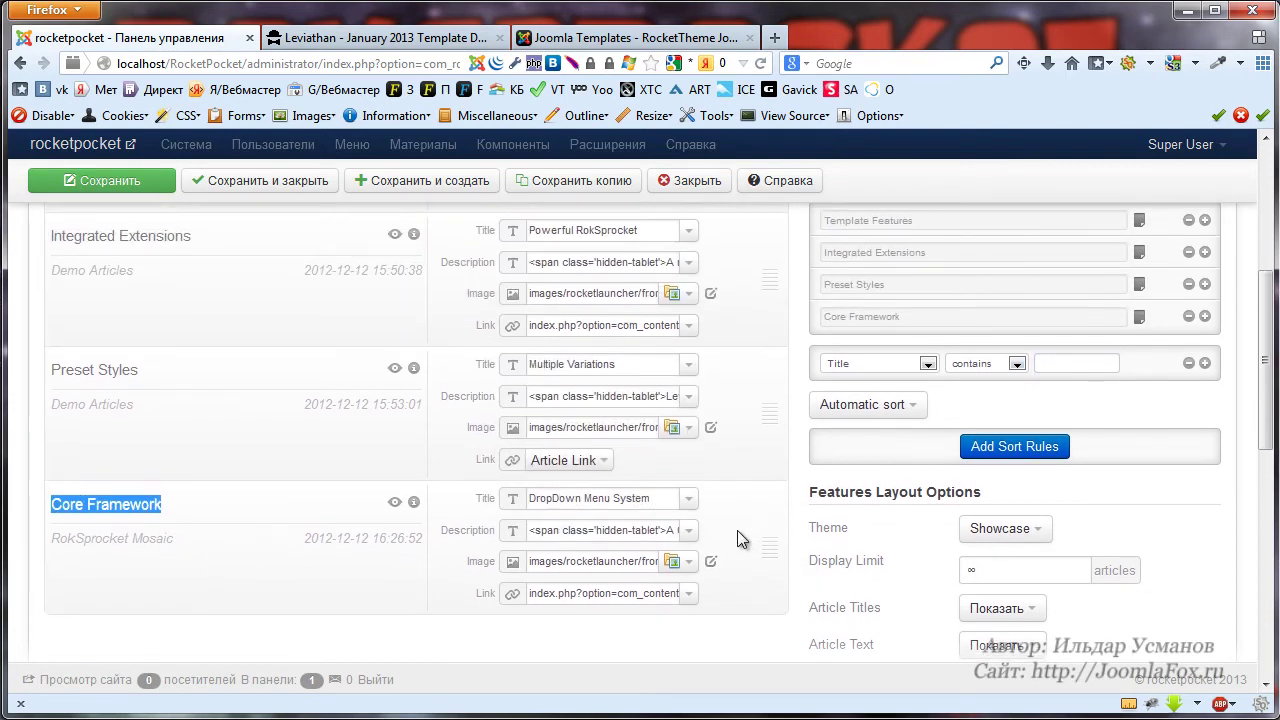
{"action": "scroll", "coordinate": [737, 530], "scroll_direction": "up", "scroll_amount": 2}
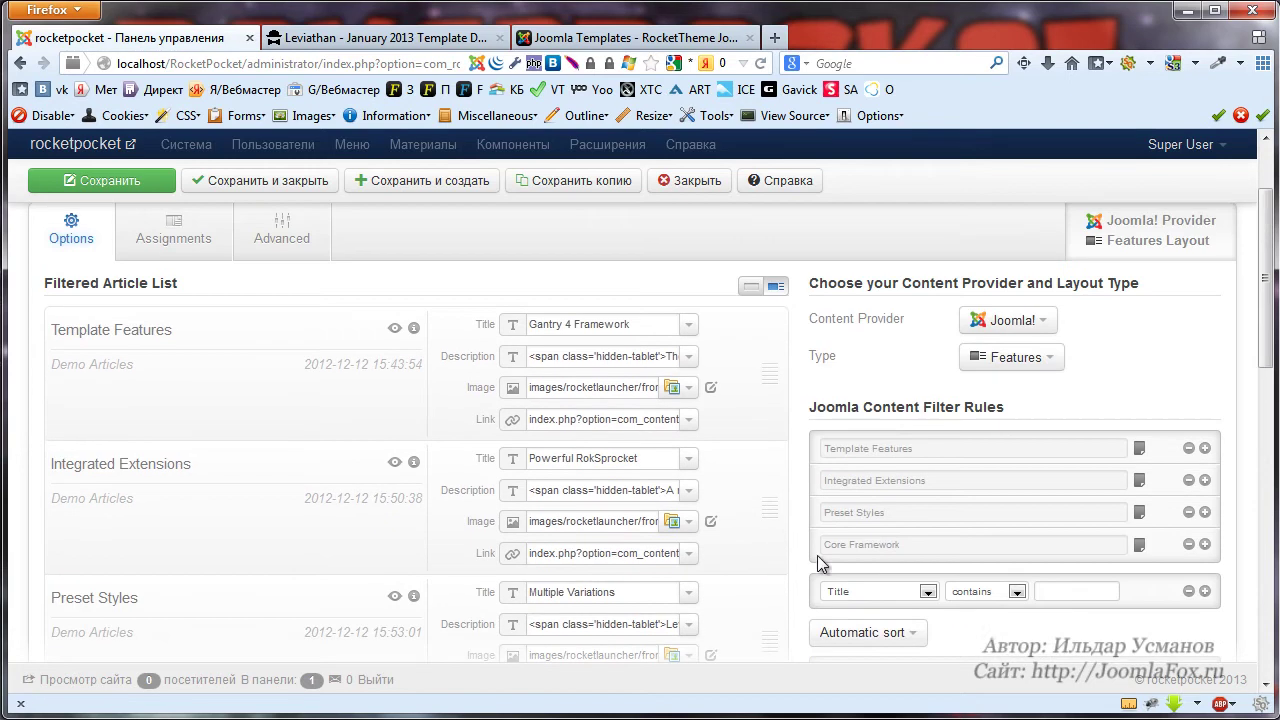
Remove the Core Framework article rule and set the Title contains filter's text to "Core Framework", then check the filtered article list.
{"action": "left_click", "coordinate": [1188, 544]}
{"action": "left_click", "coordinate": [1073, 560]}
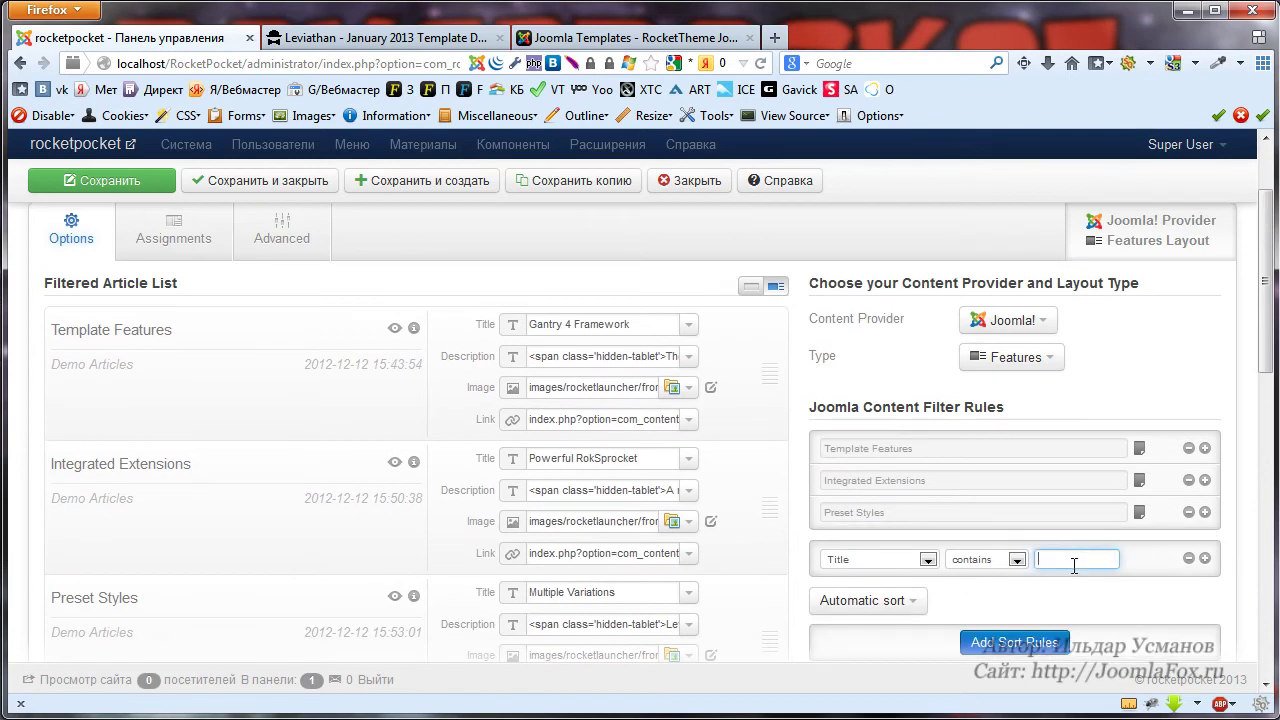
{"action": "left_click", "coordinate": [1117, 591]}
{"action": "scroll", "coordinate": [1140, 588], "scroll_direction": "down", "scroll_amount": 3}
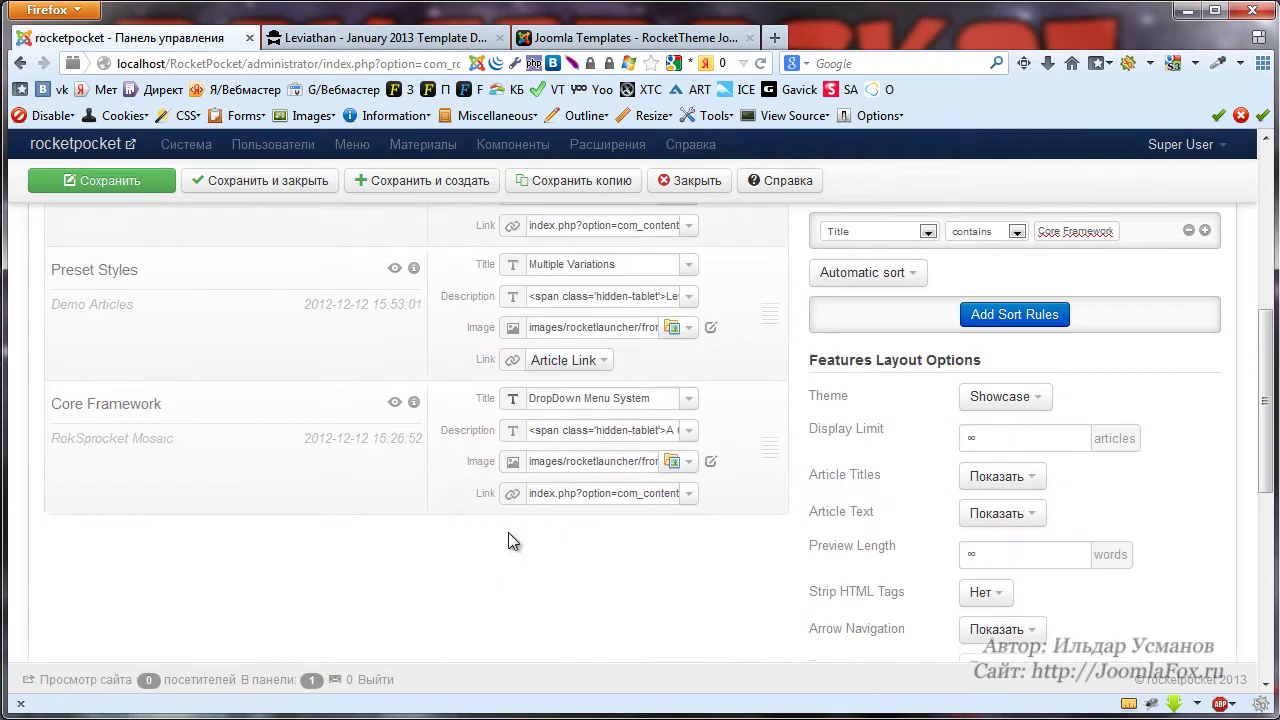
{"action": "scroll", "coordinate": [300, 490], "scroll_direction": "up", "scroll_amount": 1}
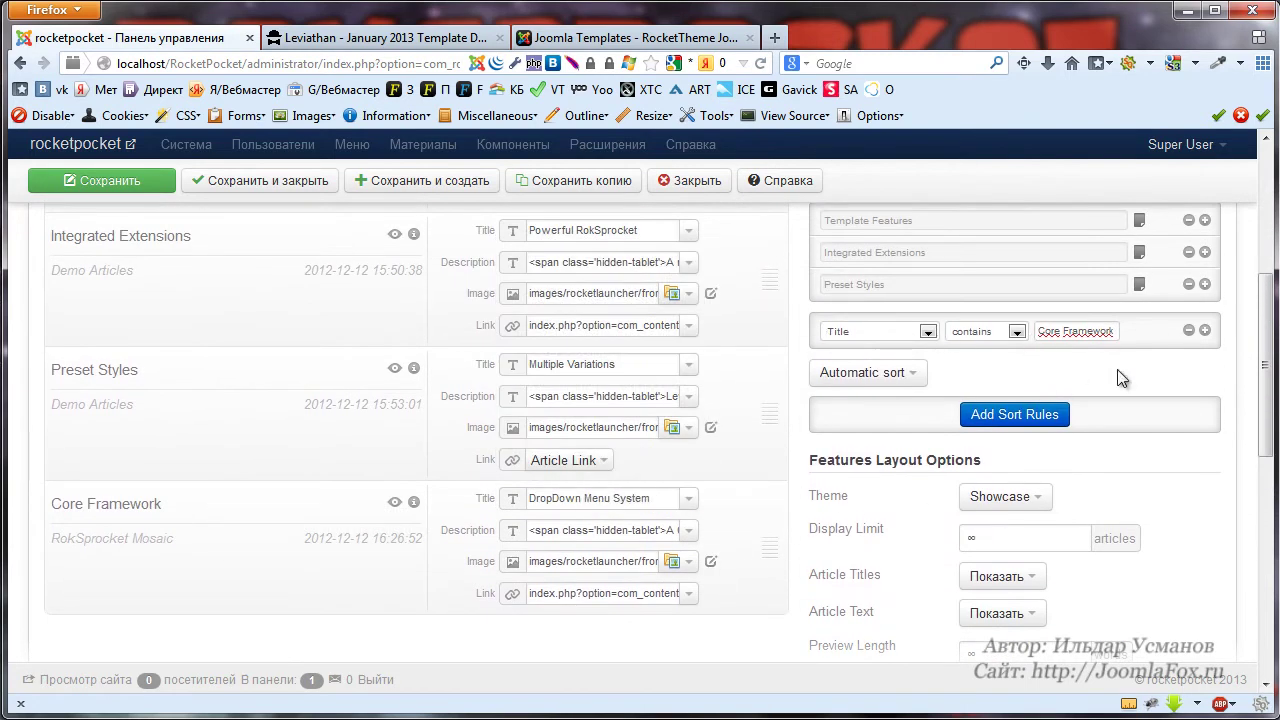
{"action": "scroll", "coordinate": [712, 425], "scroll_direction": "up", "scroll_amount": 4}
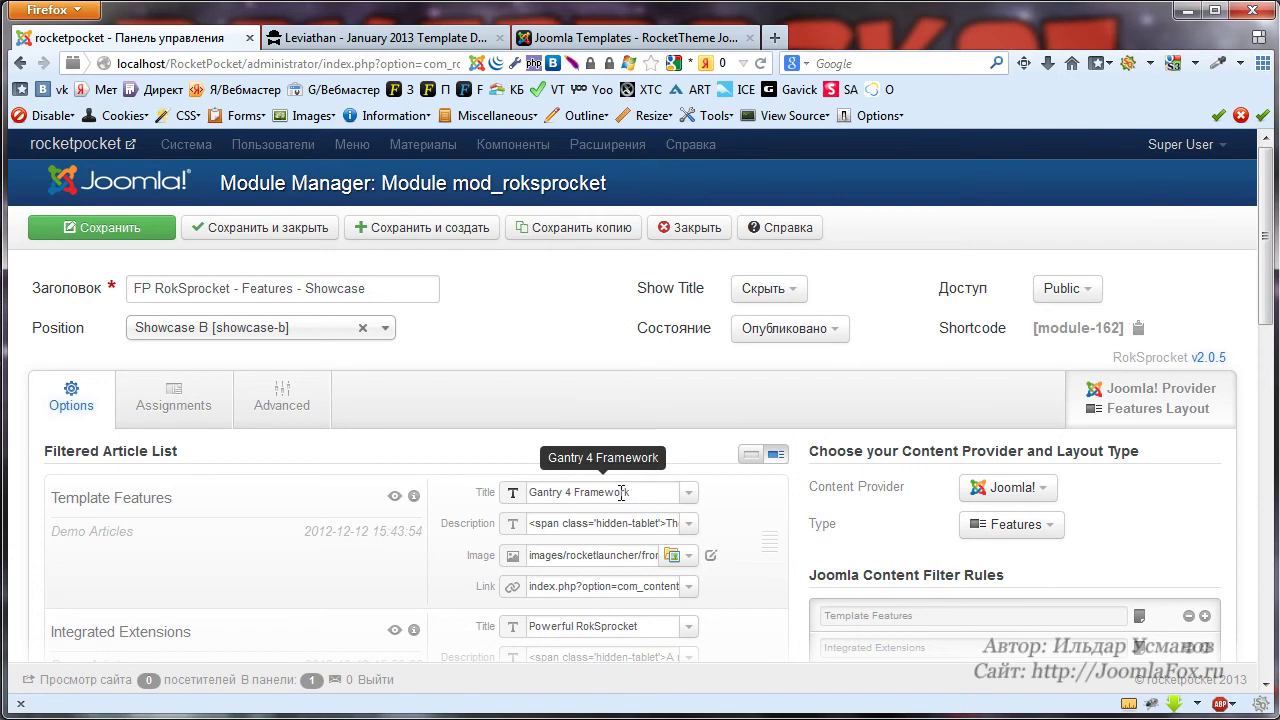
Compare the Template Features article's title, description and image fields with the Gantry 4 Framework slide on the Leviathan site.
{"action": "left_click", "coordinate": [357, 39]}
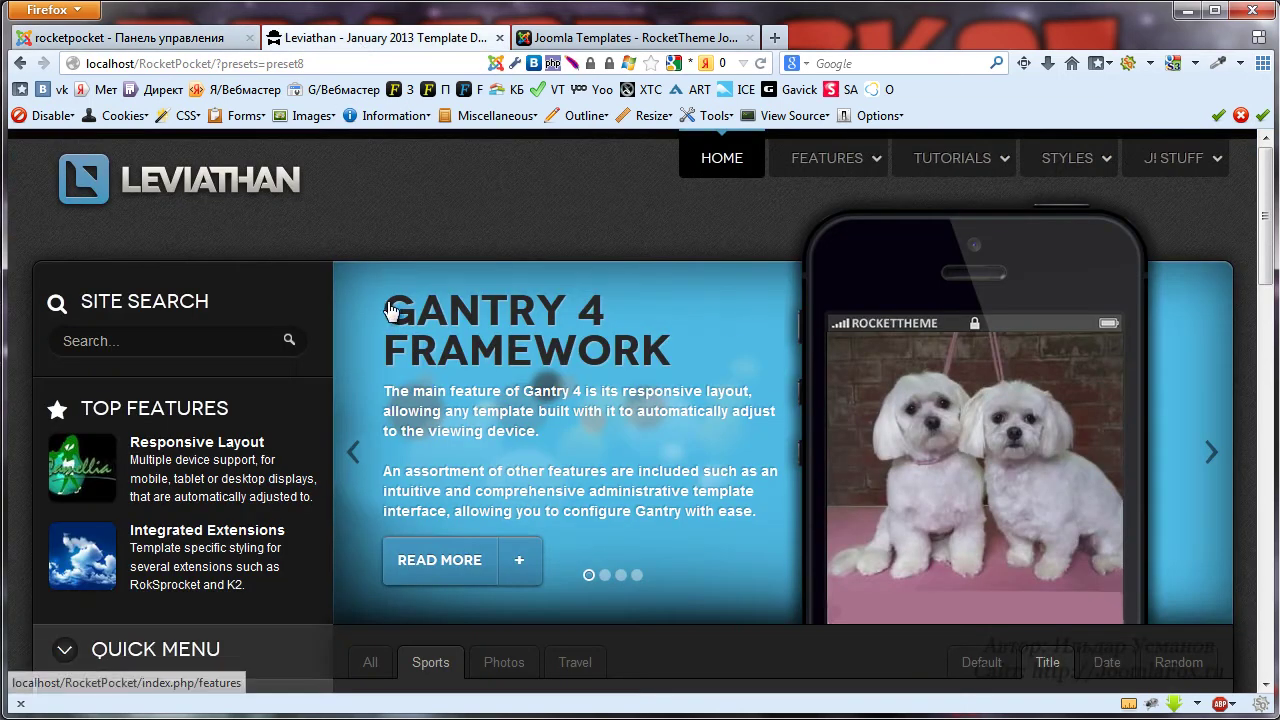
{"action": "left_click_drag", "start_coordinate": [690, 354], "coordinate": [180, 48]}
{"action": "mouse_move", "coordinate": [468, 526]}
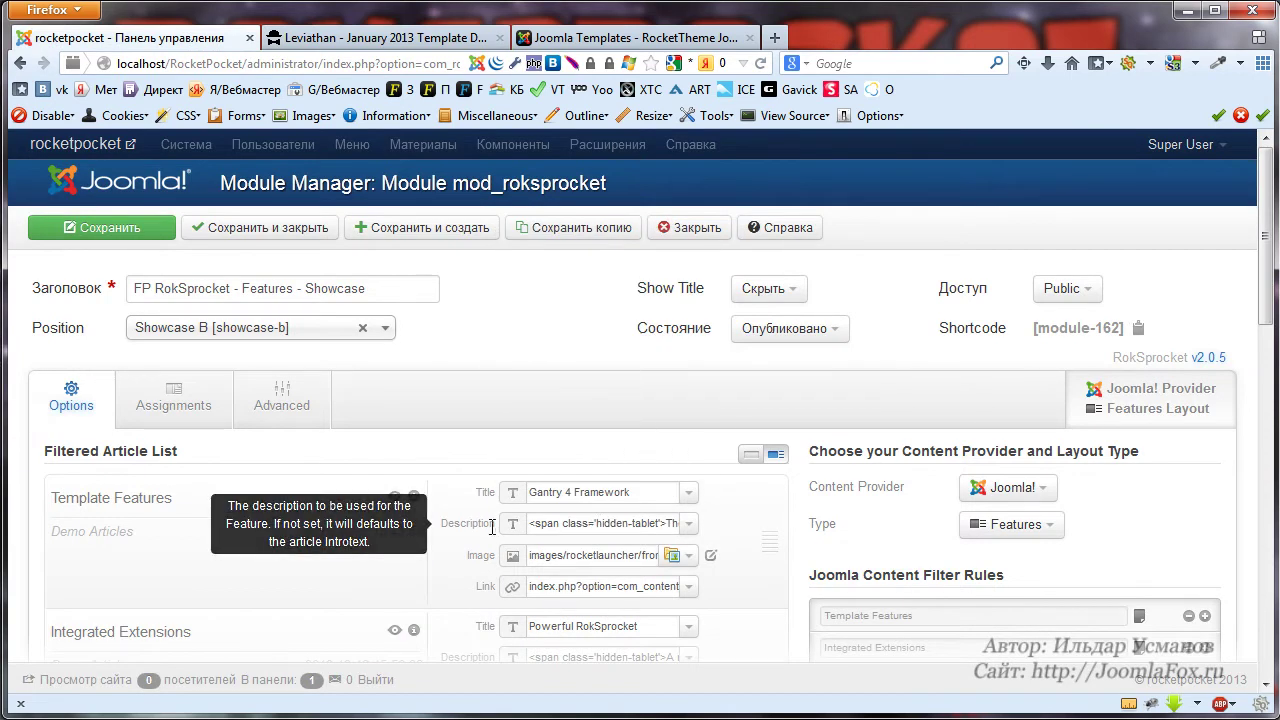
{"action": "left_click", "coordinate": [380, 37]}
{"action": "left_click_drag", "start_coordinate": [387, 391], "coordinate": [745, 513]}
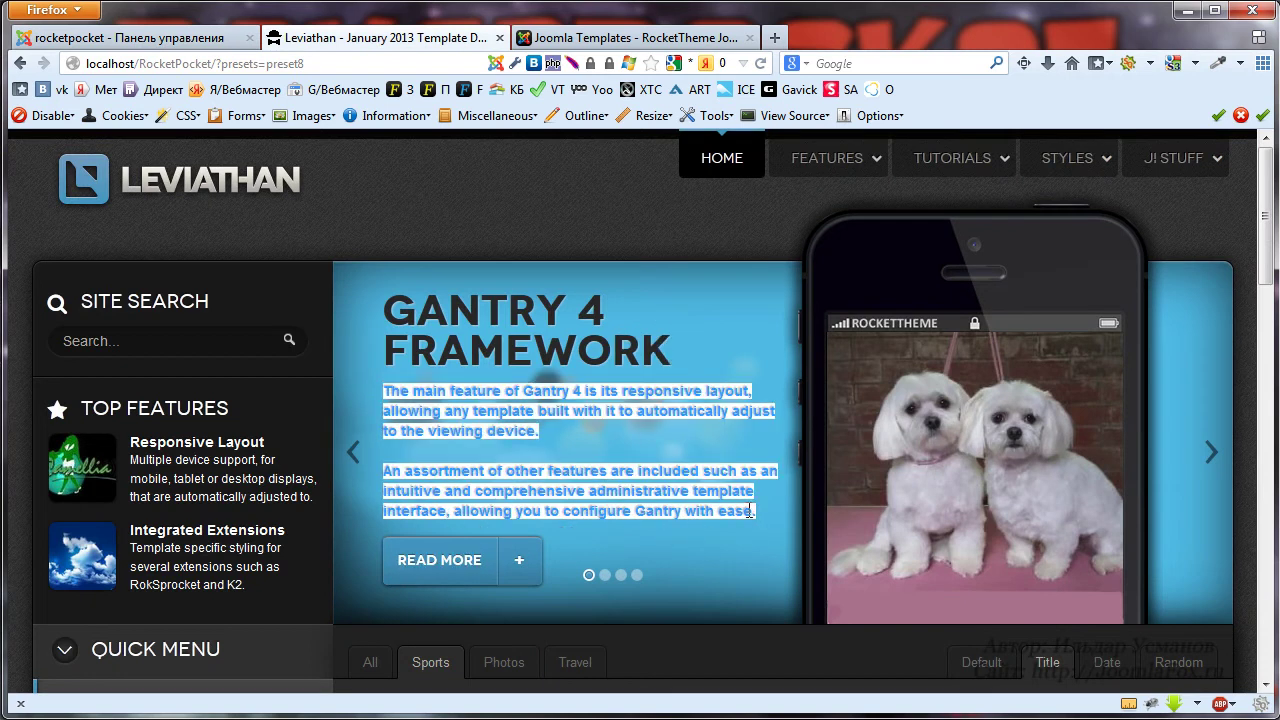
{"action": "left_click", "coordinate": [600, 37]}
{"action": "left_click", "coordinate": [145, 37]}
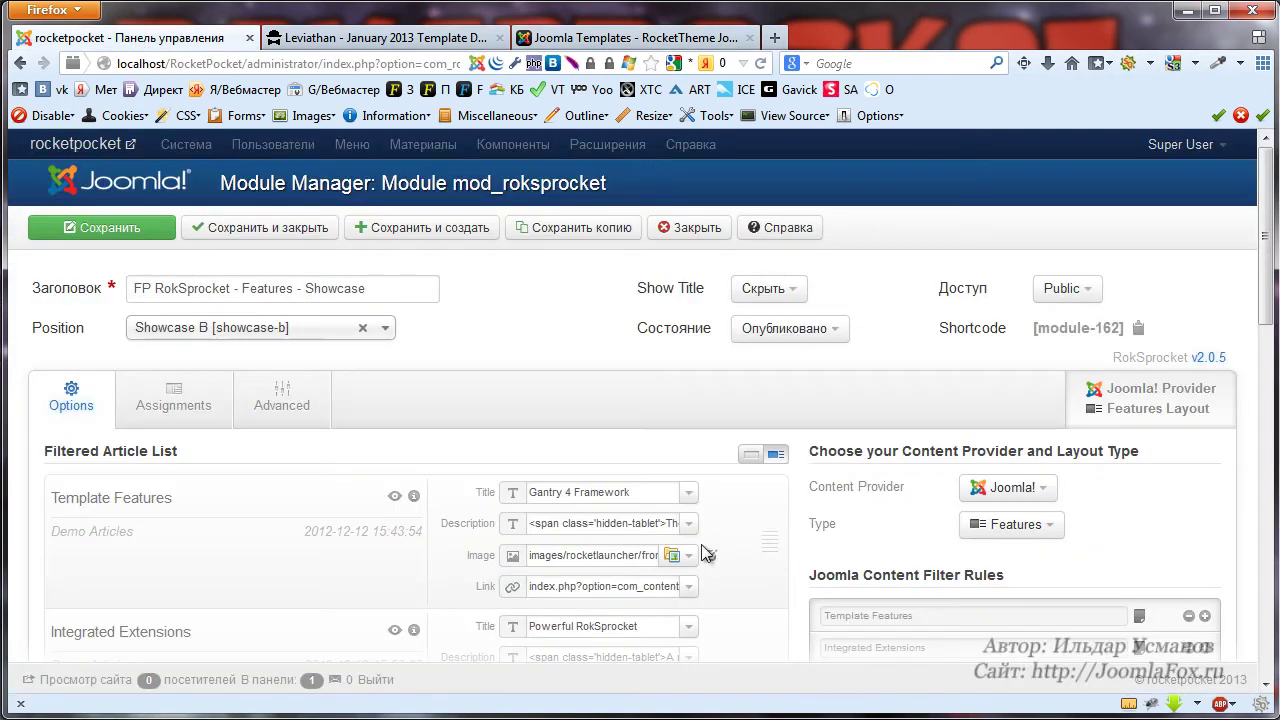
{"action": "mouse_move", "coordinate": [622, 557]}
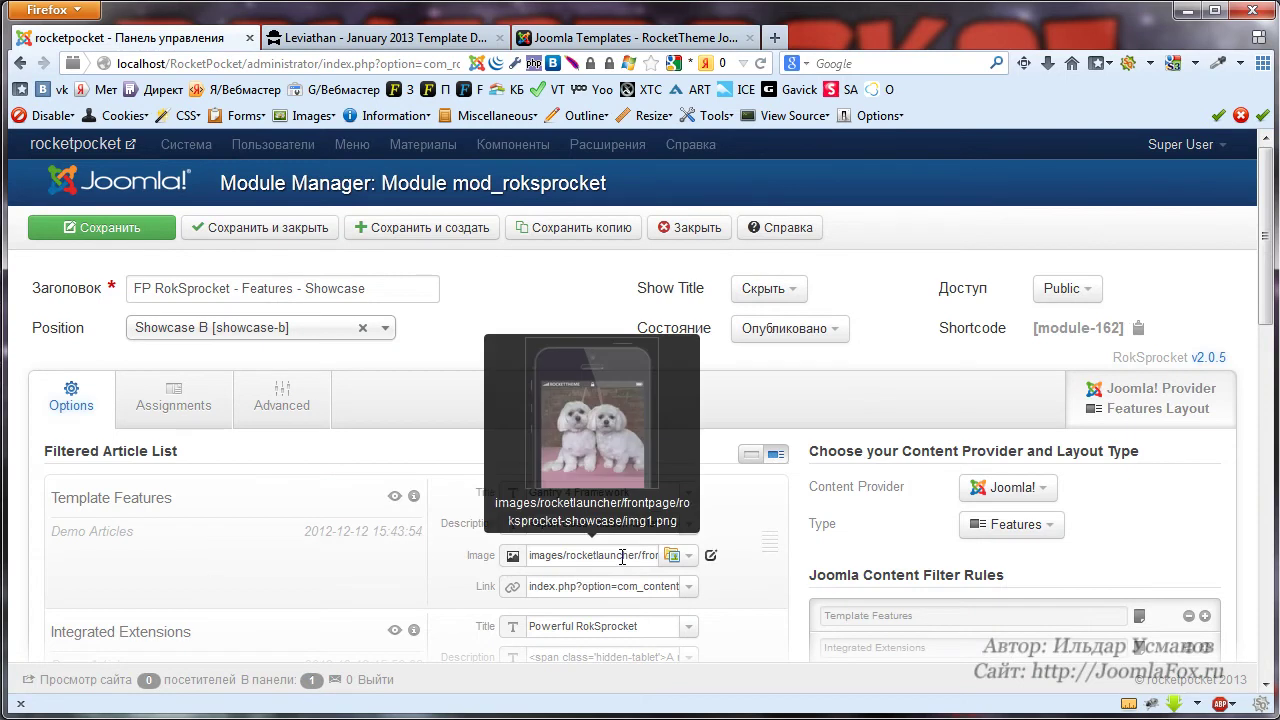
Browse the showcase slides on the Leviathan site, going through to the last slide and back to the first two.
{"action": "left_click", "coordinate": [343, 40]}
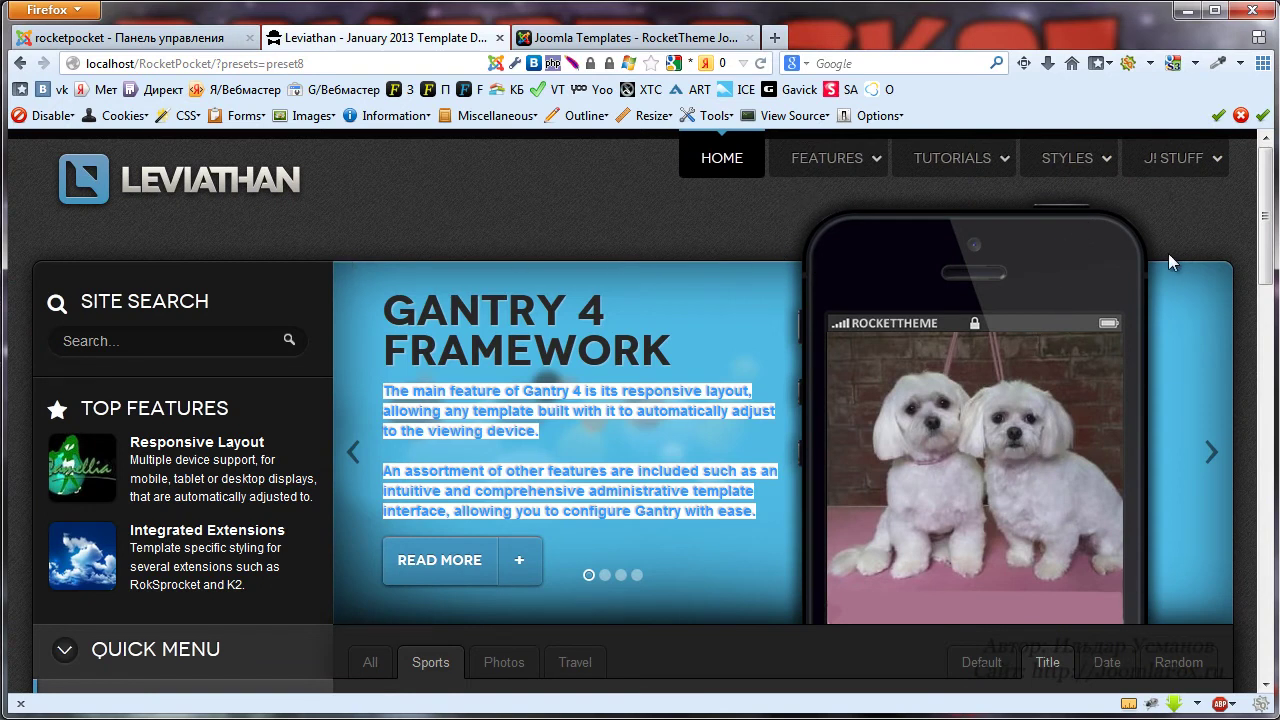
{"action": "left_click", "coordinate": [1208, 450]}
{"action": "left_click", "coordinate": [1208, 450]}
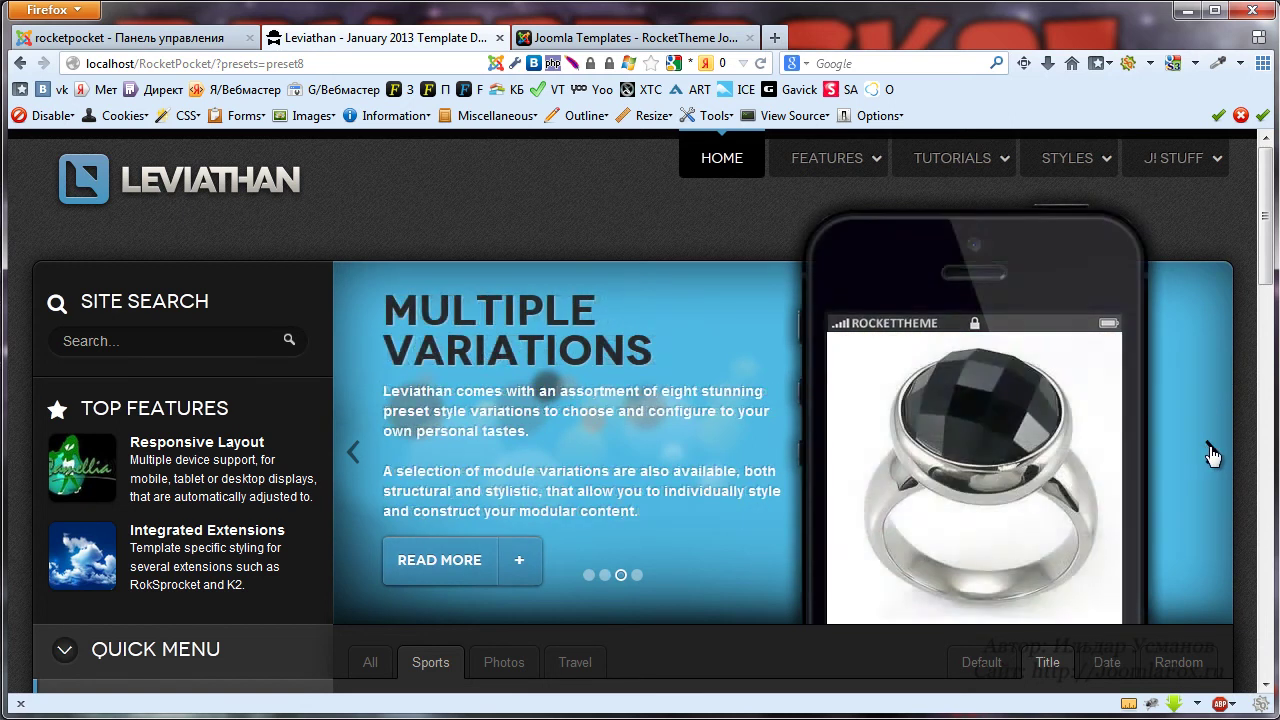
{"action": "left_click", "coordinate": [1208, 450]}
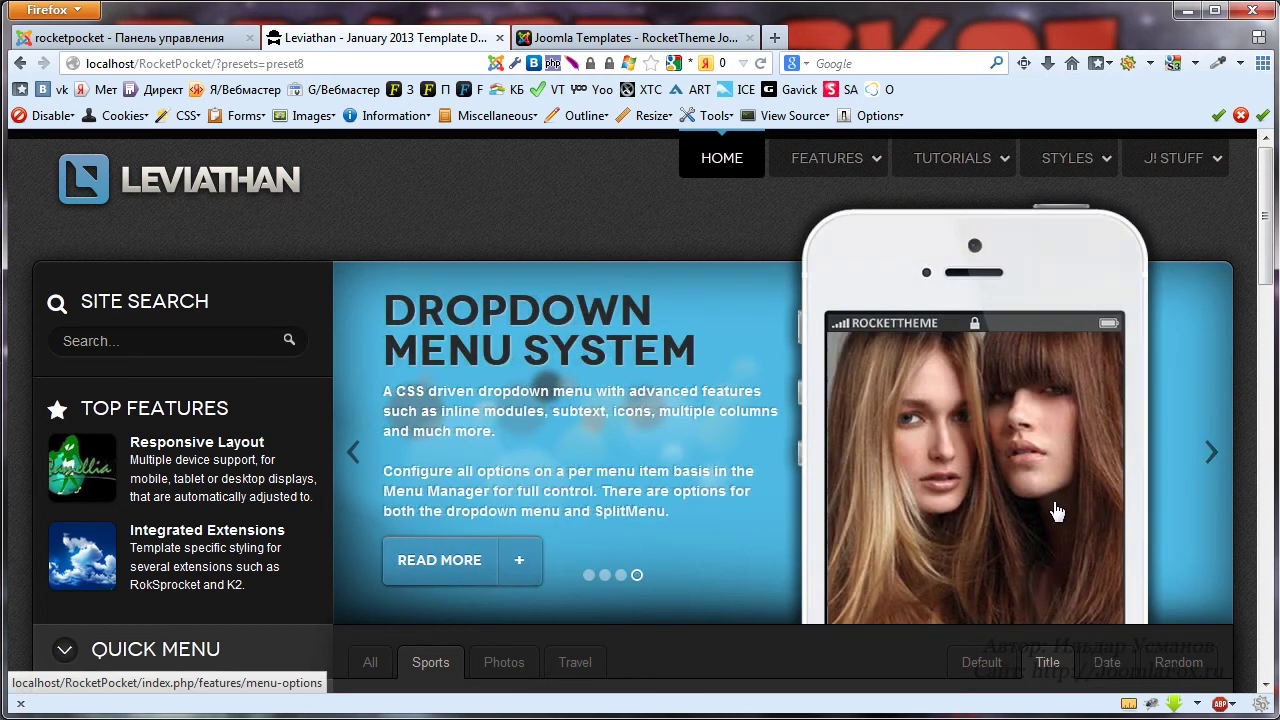
{"action": "left_click", "coordinate": [589, 576]}
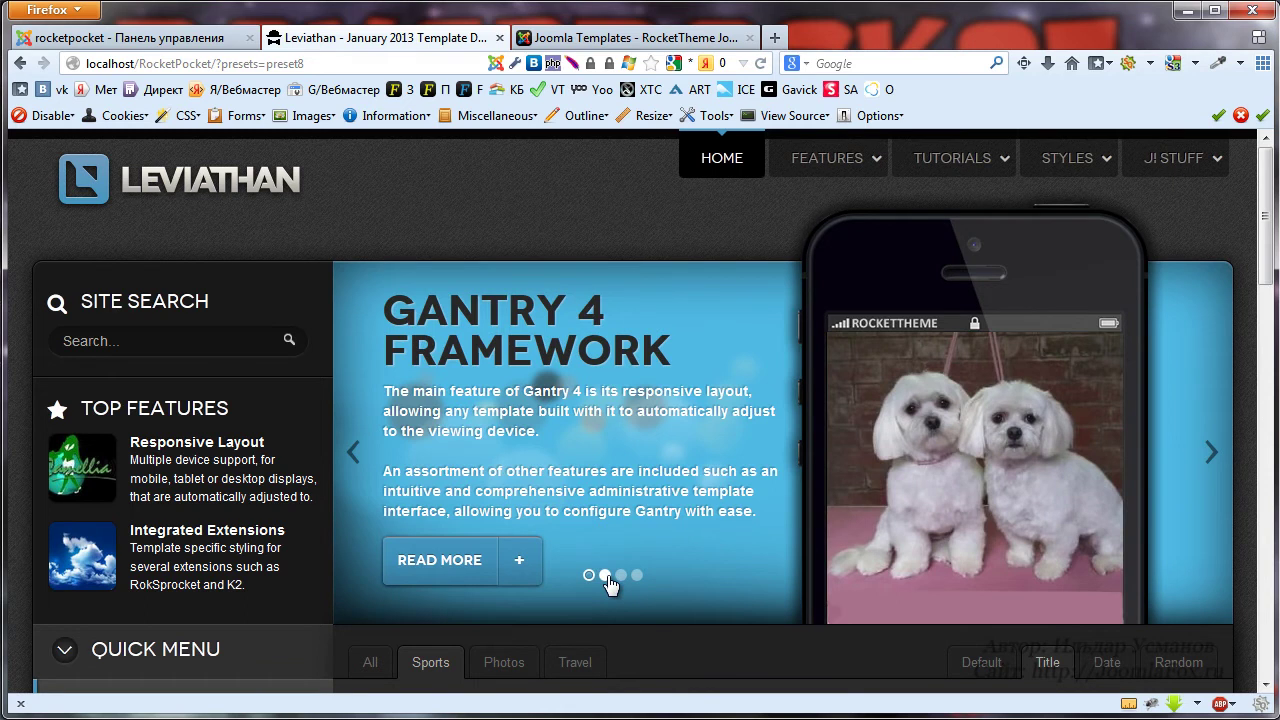
{"action": "left_click", "coordinate": [606, 577]}
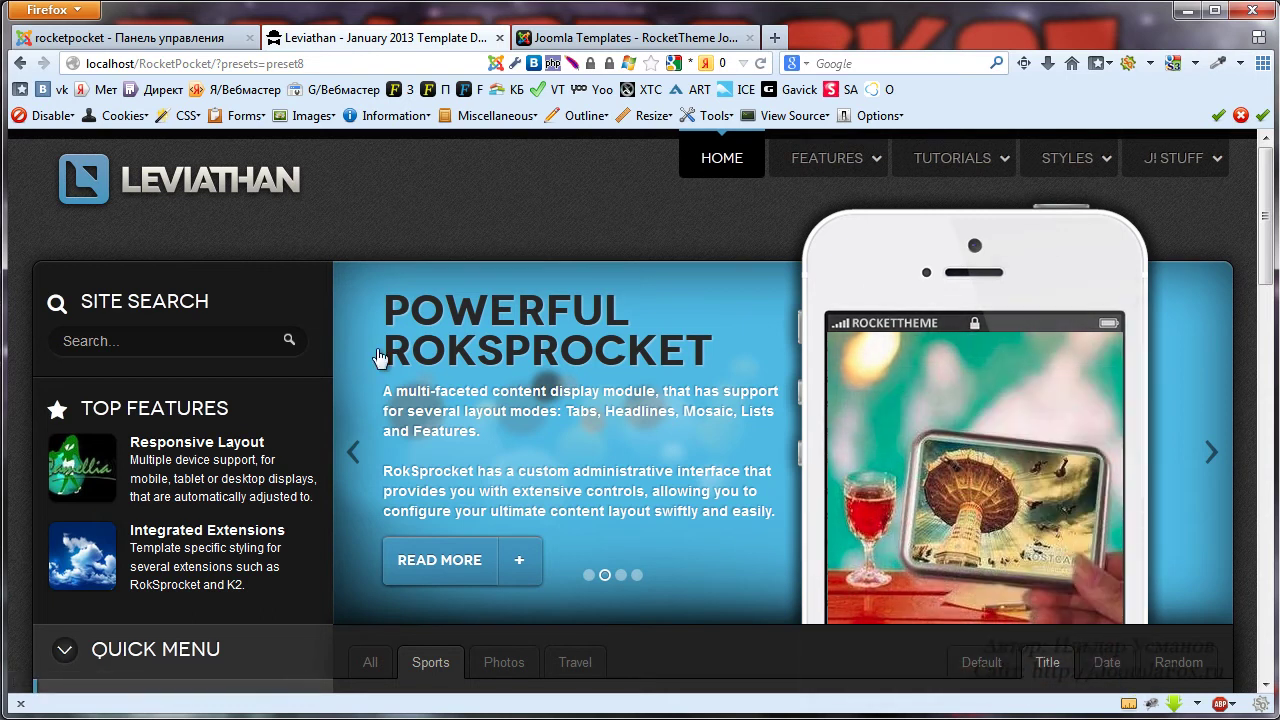
Open joomlafox.ru in a new browser tab and view all the slides of its front-page slideshow.
{"action": "left_click", "coordinate": [784, 42]}
{"action": "left_click", "coordinate": [464, 89]}
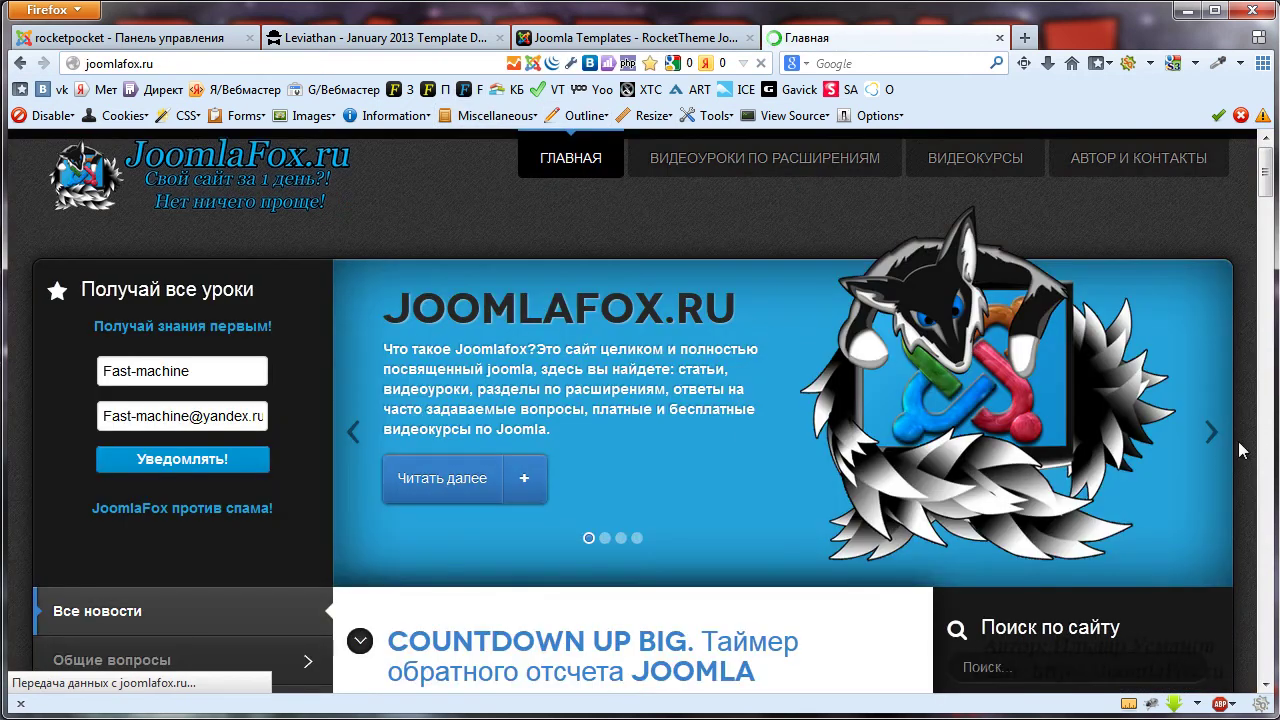
{"action": "left_click", "coordinate": [1213, 434]}
{"action": "left_click", "coordinate": [1213, 434]}
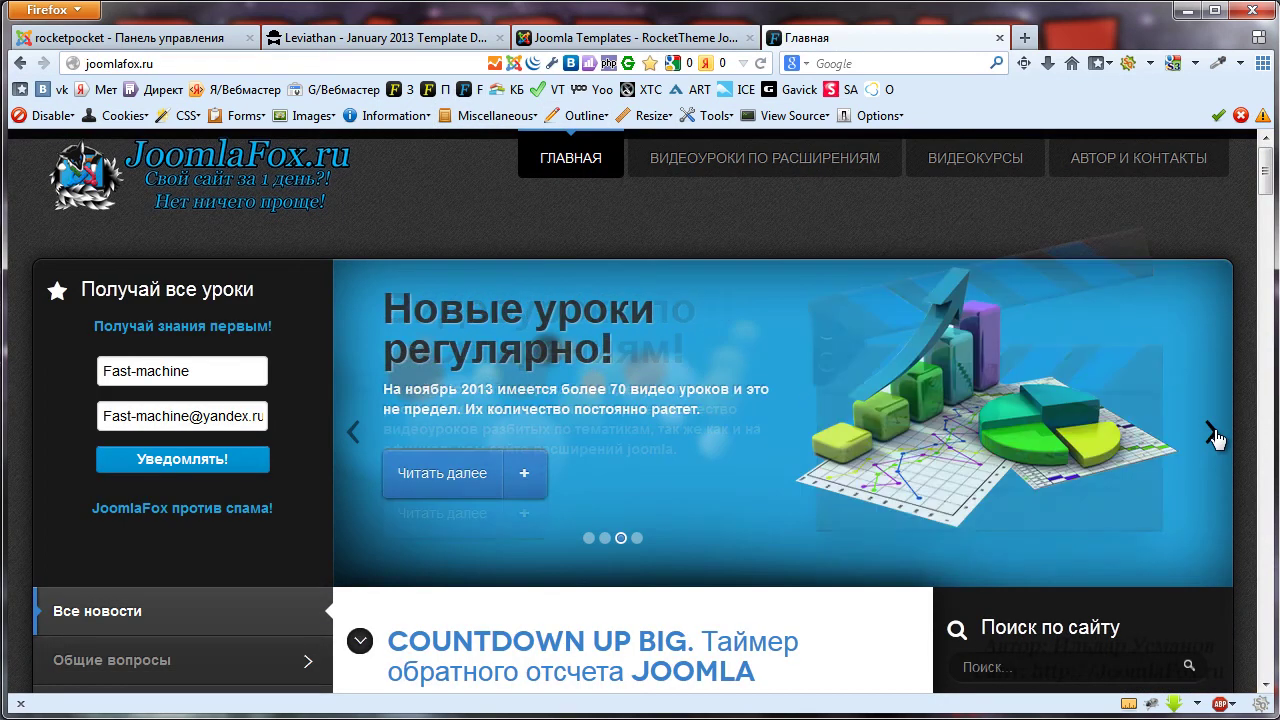
{"action": "left_click", "coordinate": [1213, 434]}
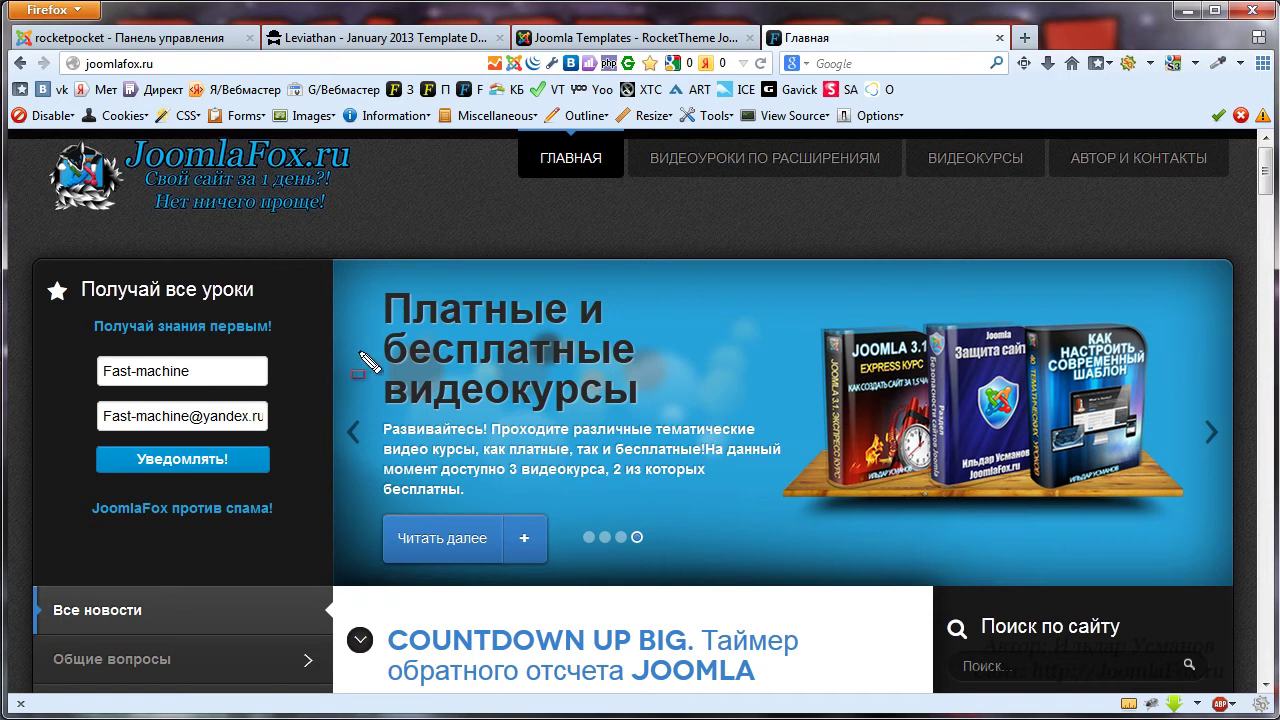
{"action": "mouse_move", "coordinate": [329, 261]}
{"action": "left_mouse_down"}
{"action": "mouse_move", "coordinate": [466, 357]}
{"action": "mouse_move", "coordinate": [1060, 551]}
{"action": "left_mouse_up"}
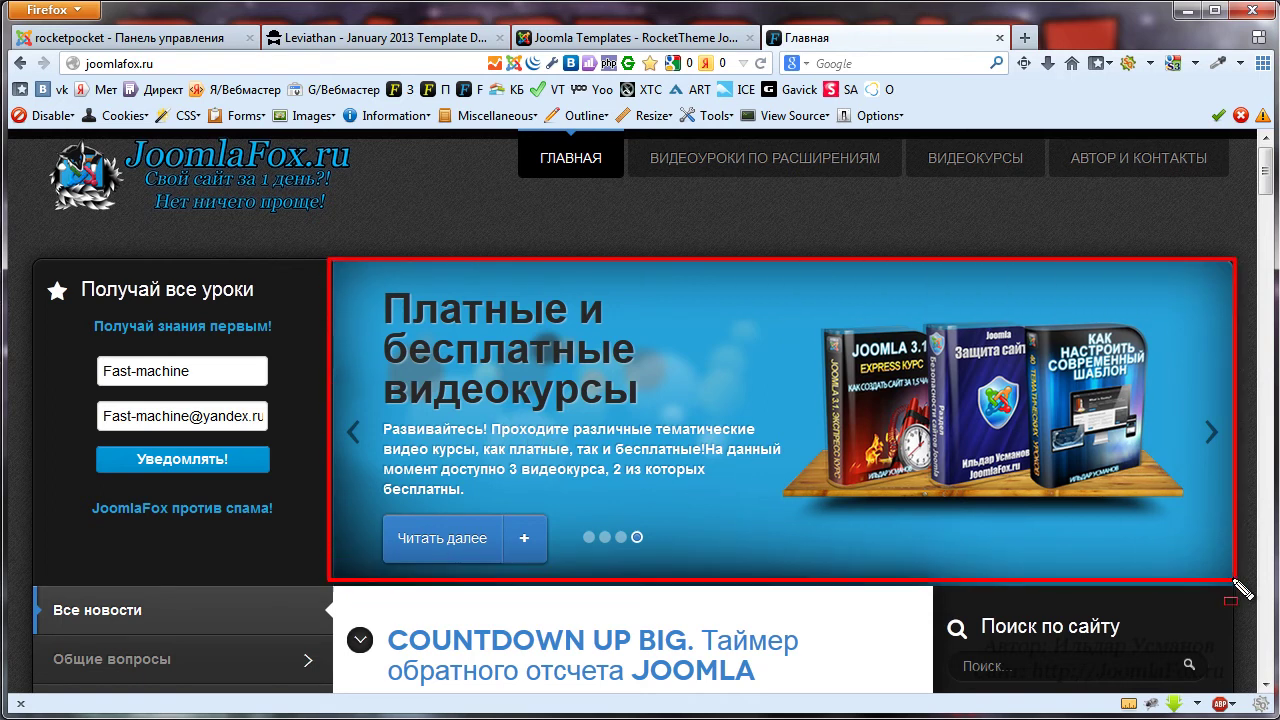
{"action": "key", "text": "Escape"}
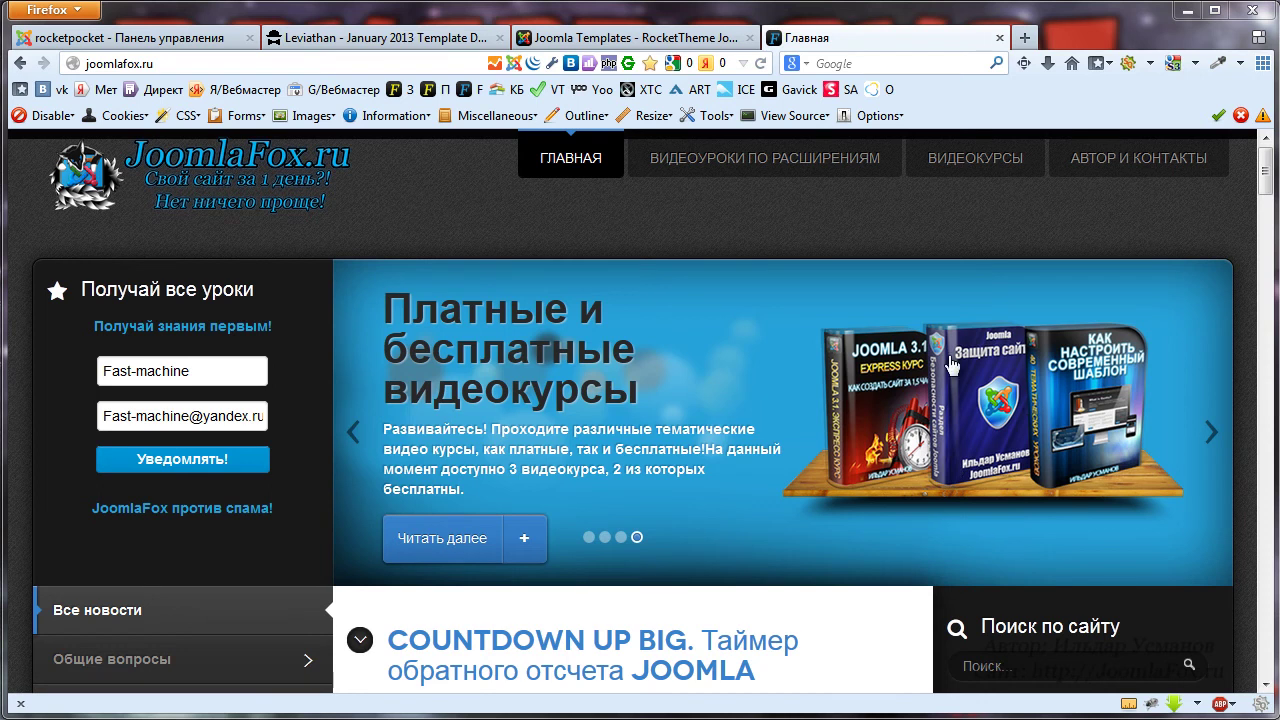
{"action": "left_click_drag", "start_coordinate": [1010, 410], "coordinate": [719, 332]}
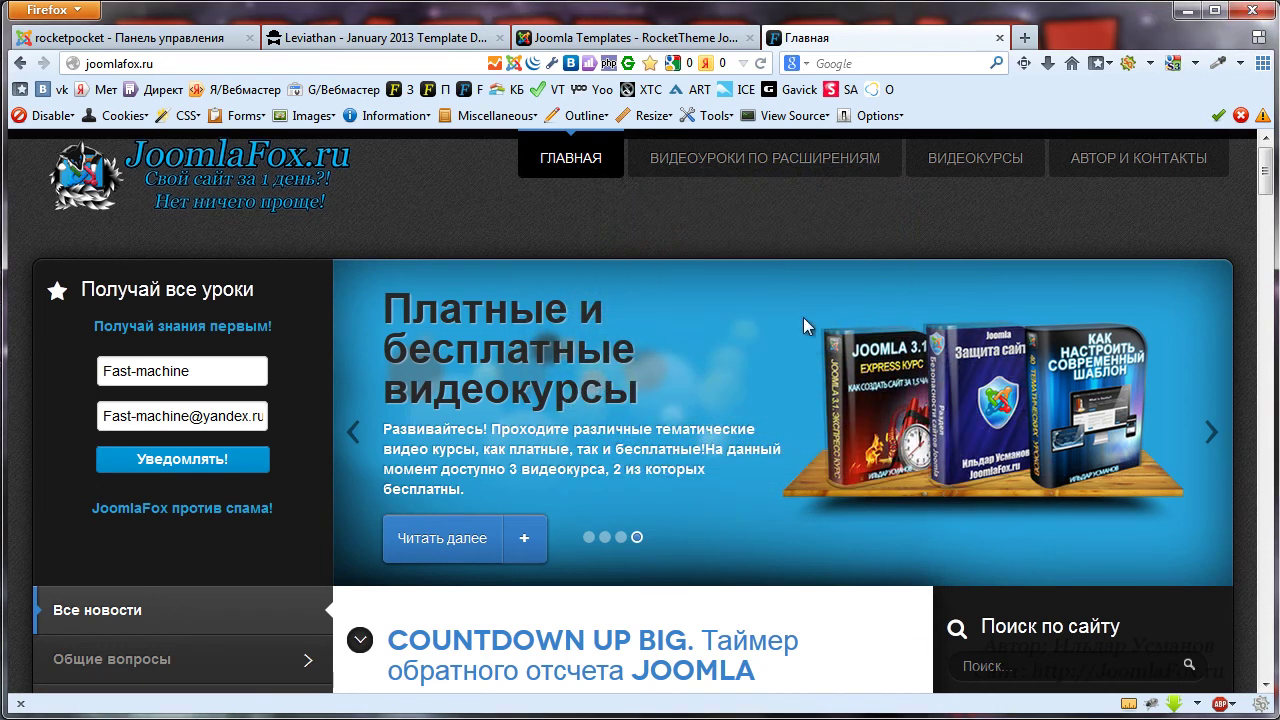
{"action": "mouse_move", "coordinate": [912, 572]}
{"action": "left_mouse_down"}
{"action": "mouse_move", "coordinate": [862, 560]}
{"action": "mouse_move", "coordinate": [788, 500]}
{"action": "mouse_move", "coordinate": [812, 262]}
{"action": "mouse_move", "coordinate": [960, 323]}
{"action": "mouse_move", "coordinate": [1189, 325]}
{"action": "left_mouse_up"}
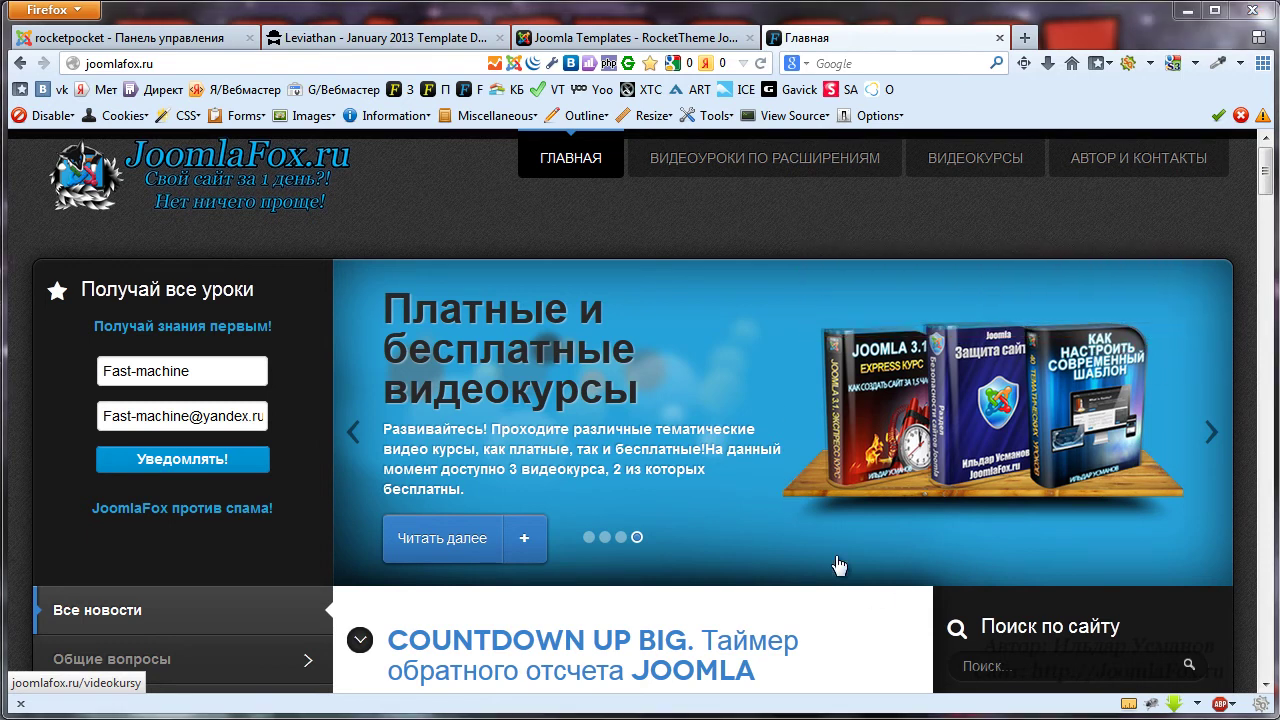
{"action": "left_click_drag", "start_coordinate": [790, 506], "coordinate": [920, 557]}
{"action": "left_click_drag", "start_coordinate": [1033, 587], "coordinate": [1208, 571]}
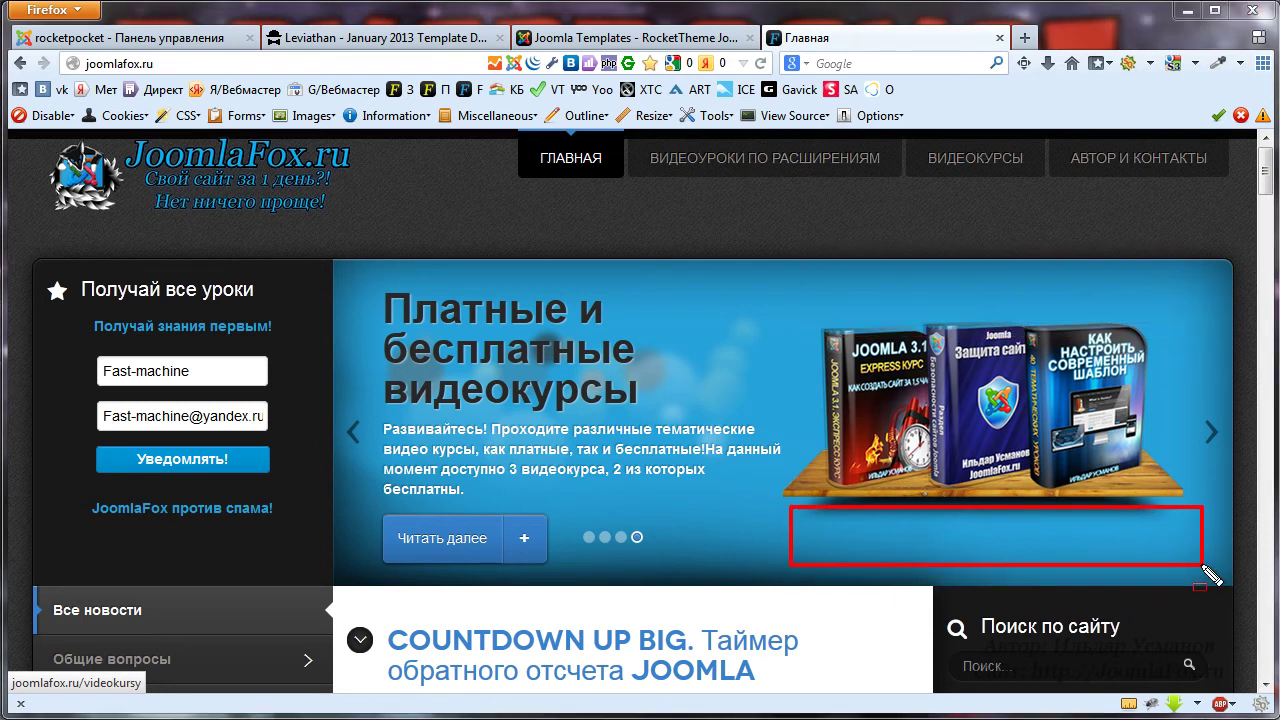
Return to the module settings to examine the articles' image and link fields, and compare the link with the Leviathan slide's Read More button.
{"action": "left_click", "coordinate": [604, 38]}
{"action": "left_click", "coordinate": [390, 37]}
{"action": "left_click", "coordinate": [193, 37]}
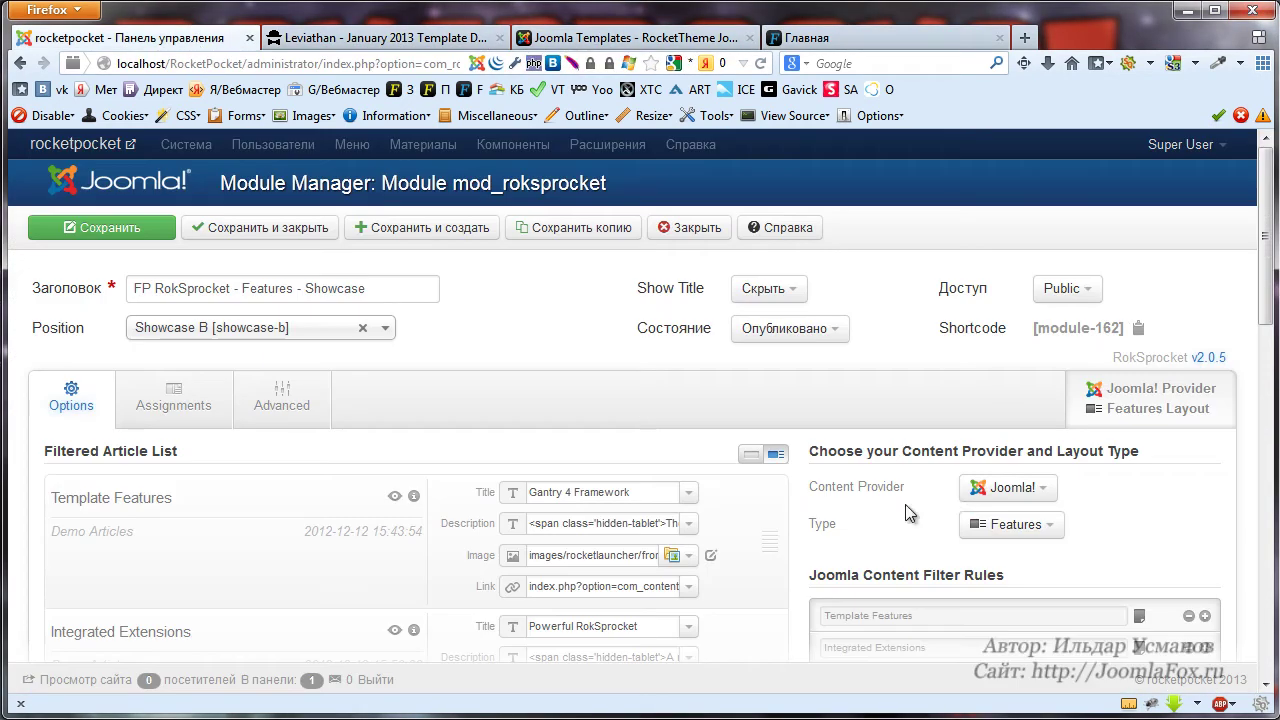
{"action": "scroll", "coordinate": [930, 505], "scroll_direction": "down", "scroll_amount": 3}
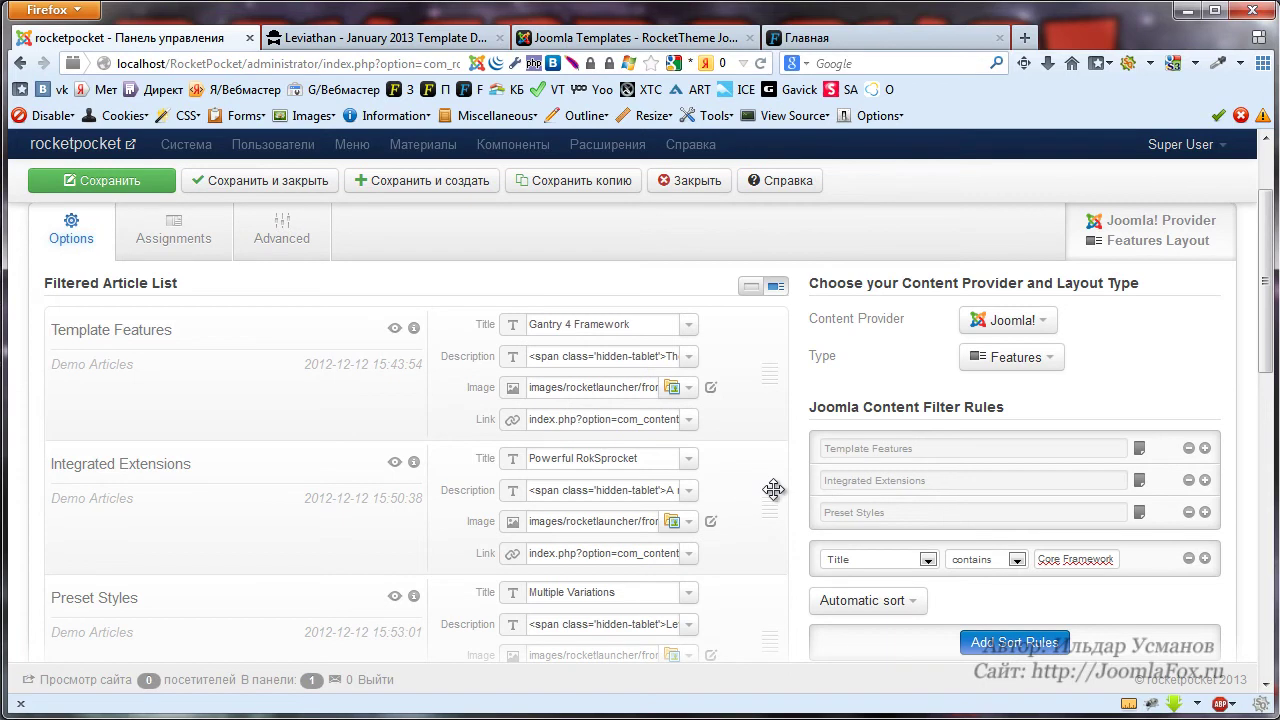
{"action": "mouse_move", "coordinate": [481, 390]}
{"action": "mouse_move", "coordinate": [487, 421]}
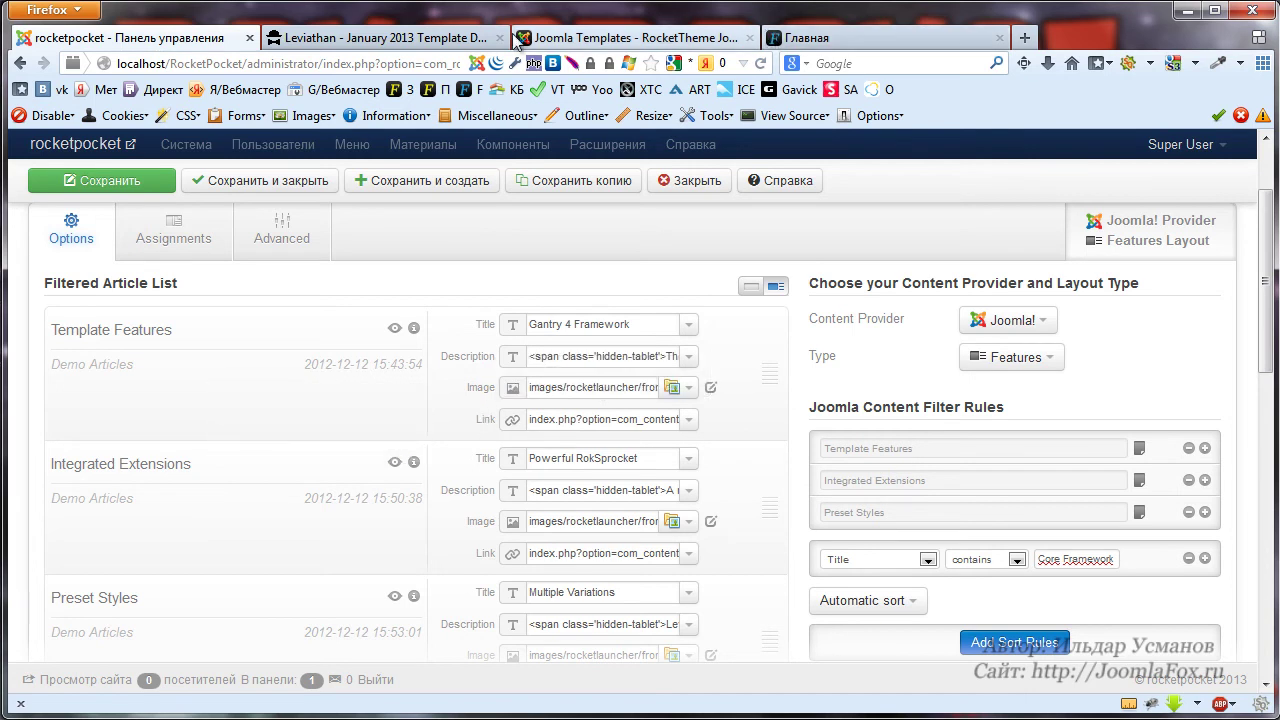
{"action": "left_click", "coordinate": [416, 38]}
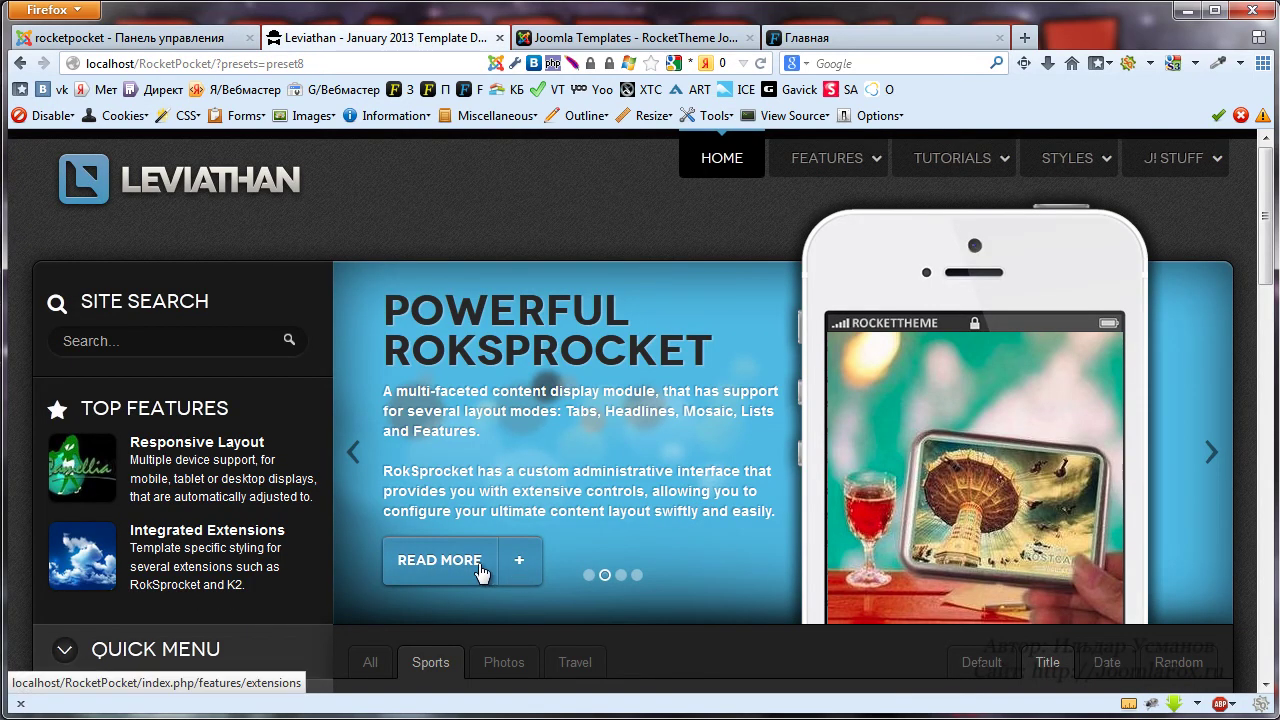
{"action": "left_click", "coordinate": [590, 42]}
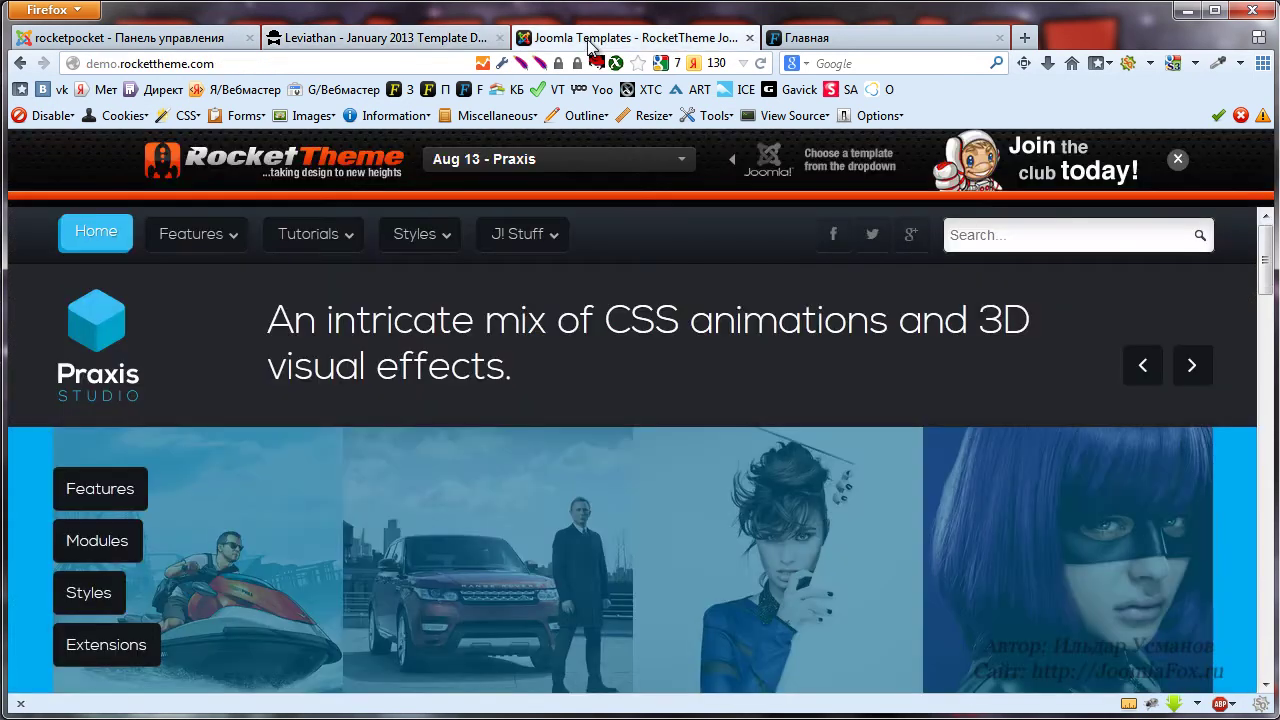
In the Joomla administrator, review the Template Features article's title source options and the default title, text, image and link settings.
{"action": "left_click", "coordinate": [150, 37]}
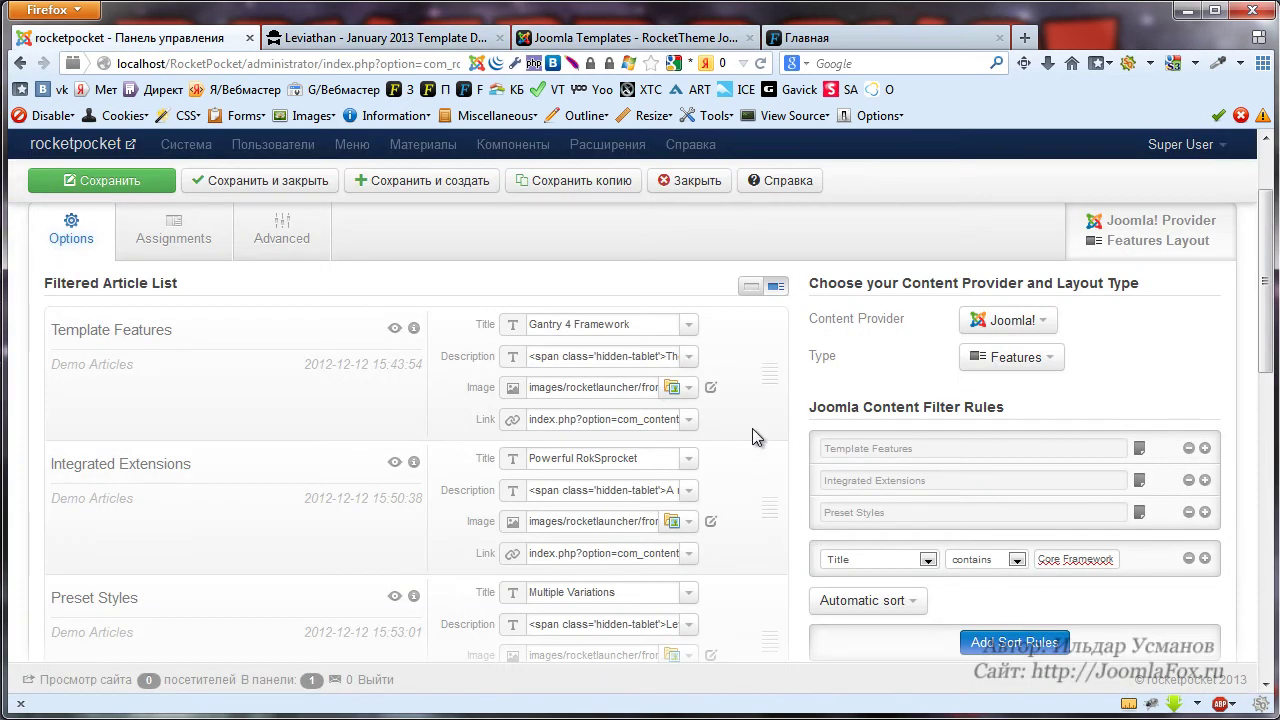
{"action": "left_click", "coordinate": [690, 326]}
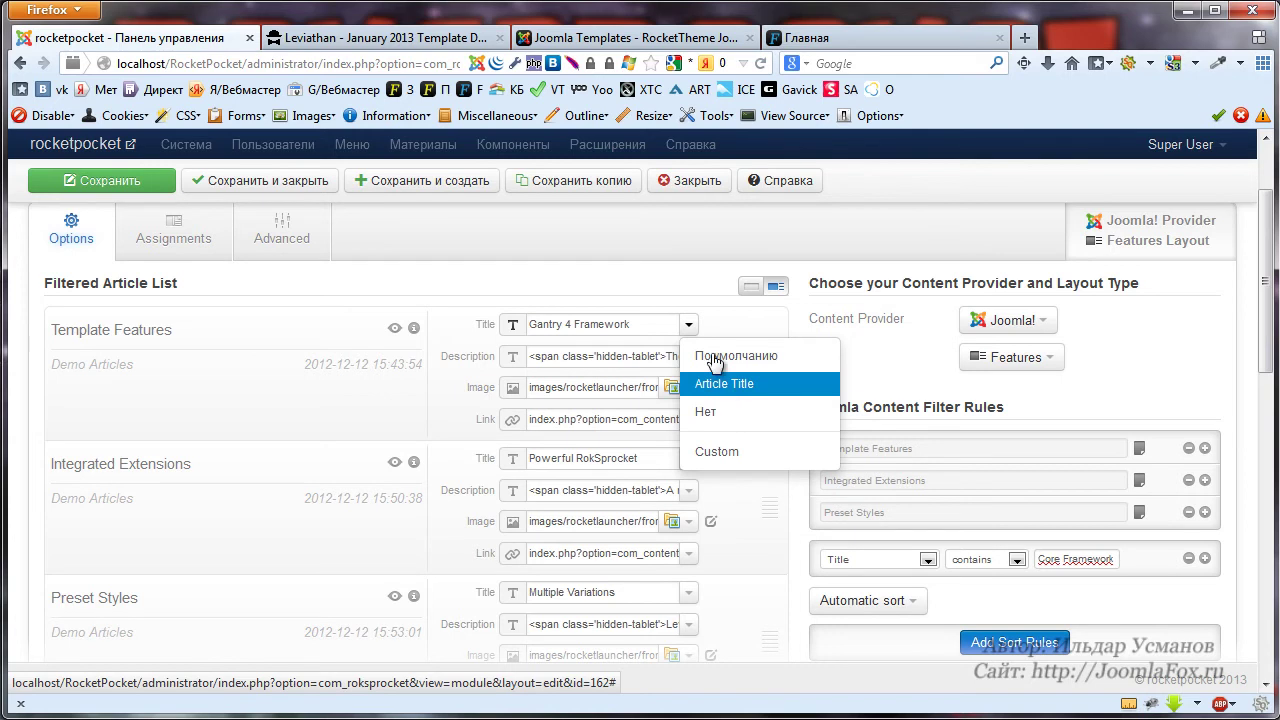
{"action": "left_click", "coordinate": [661, 292]}
{"action": "scroll", "coordinate": [1199, 452], "scroll_direction": "down", "scroll_amount": 10}
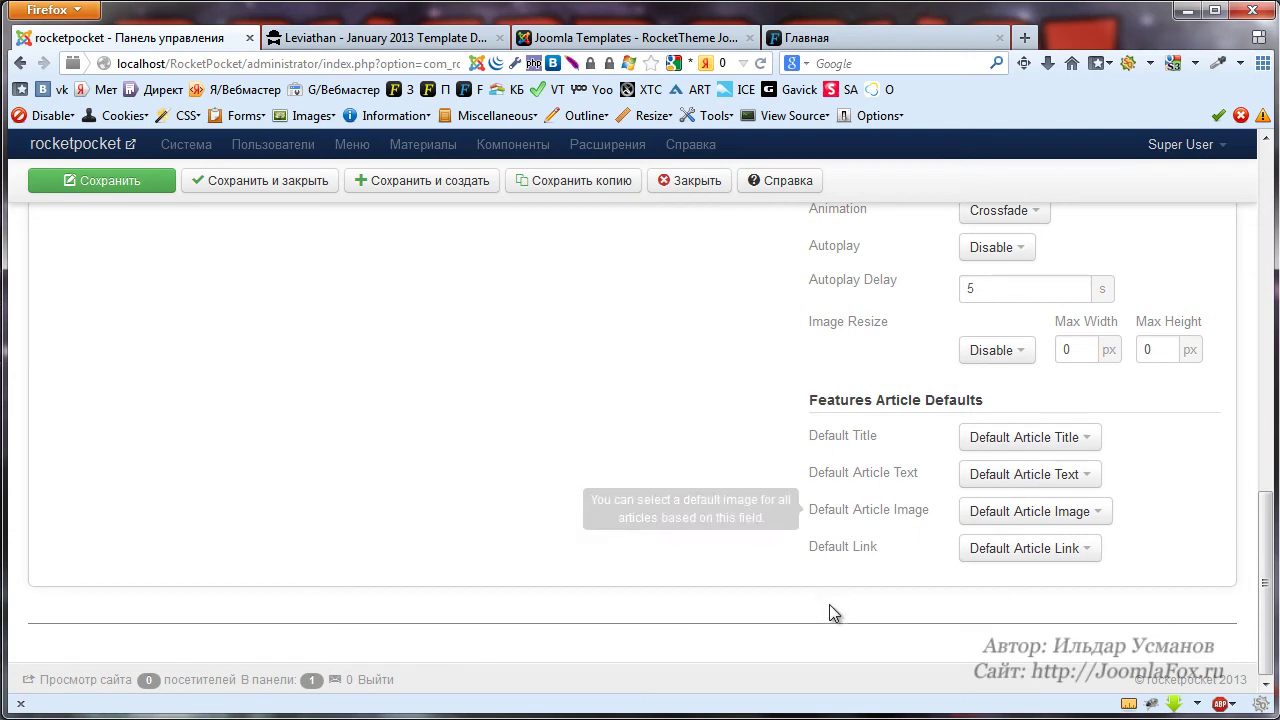
{"action": "left_click", "coordinate": [1093, 440]}
{"action": "scroll", "coordinate": [1170, 503], "scroll_direction": "up", "scroll_amount": 10}
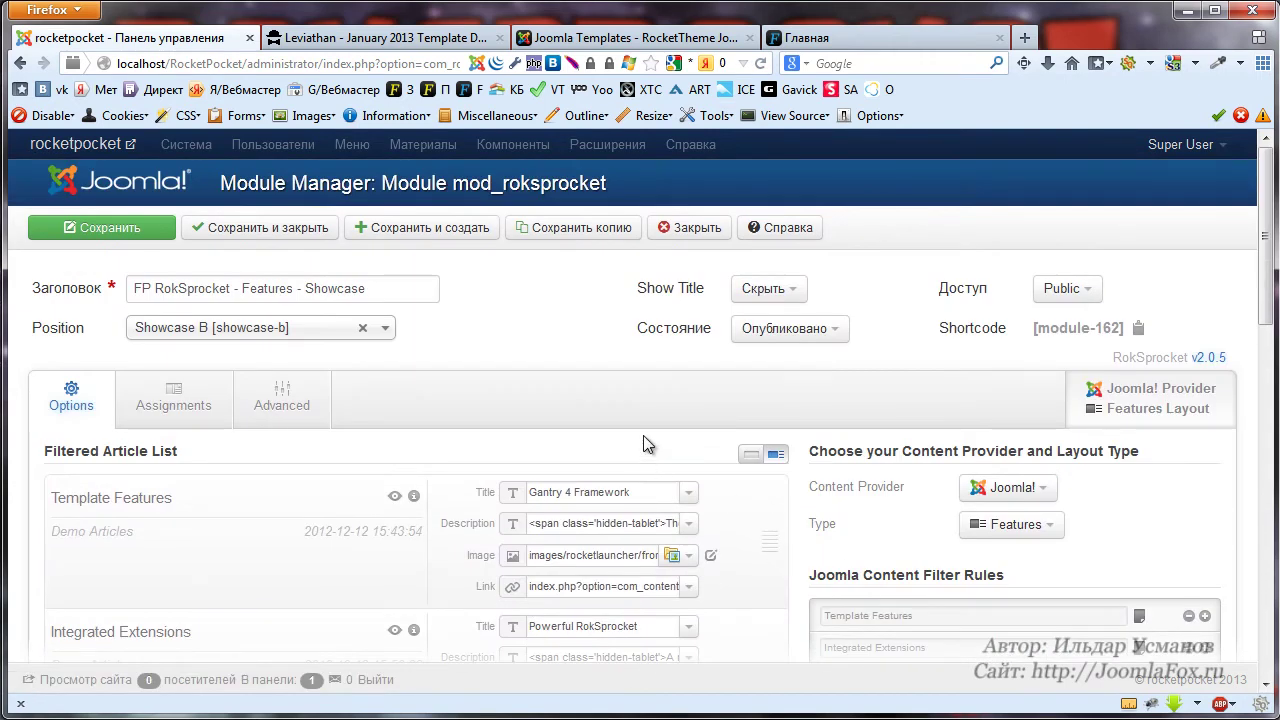
Set the Template Features article's custom title to "Gantry 3 Framework" and save the module.
{"action": "left_click", "coordinate": [689, 494]}
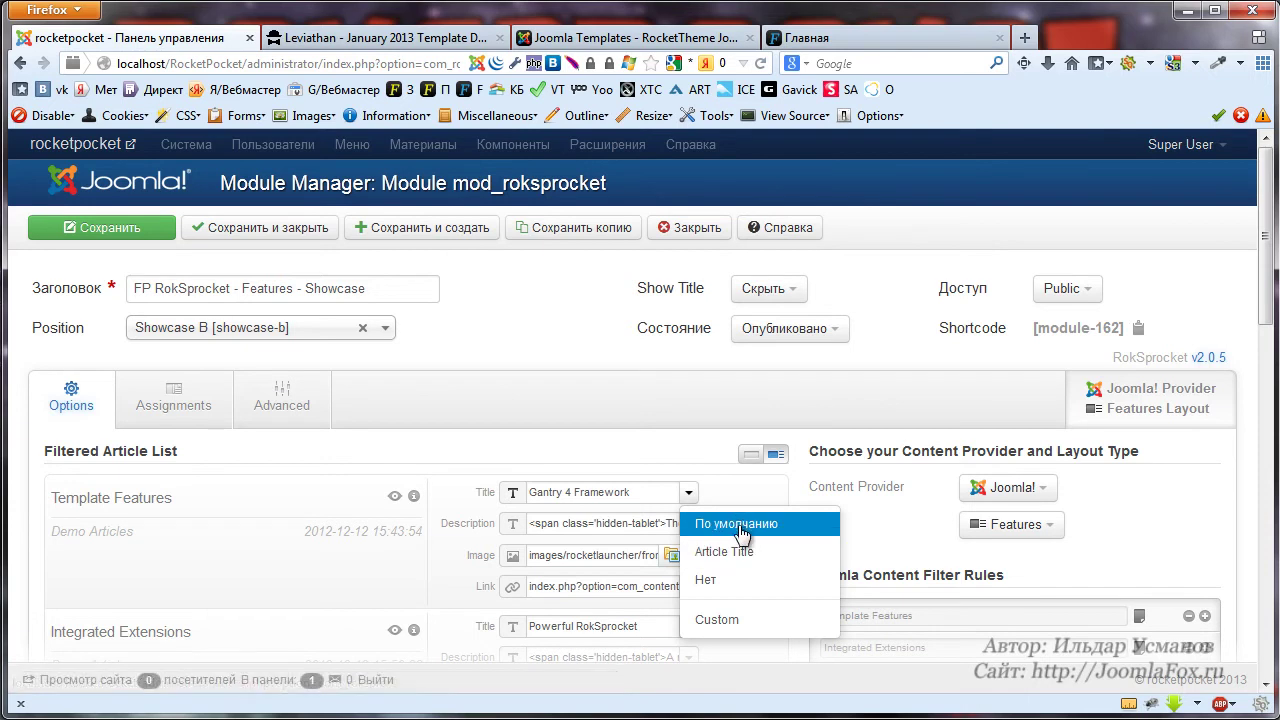
{"action": "left_click", "coordinate": [736, 619]}
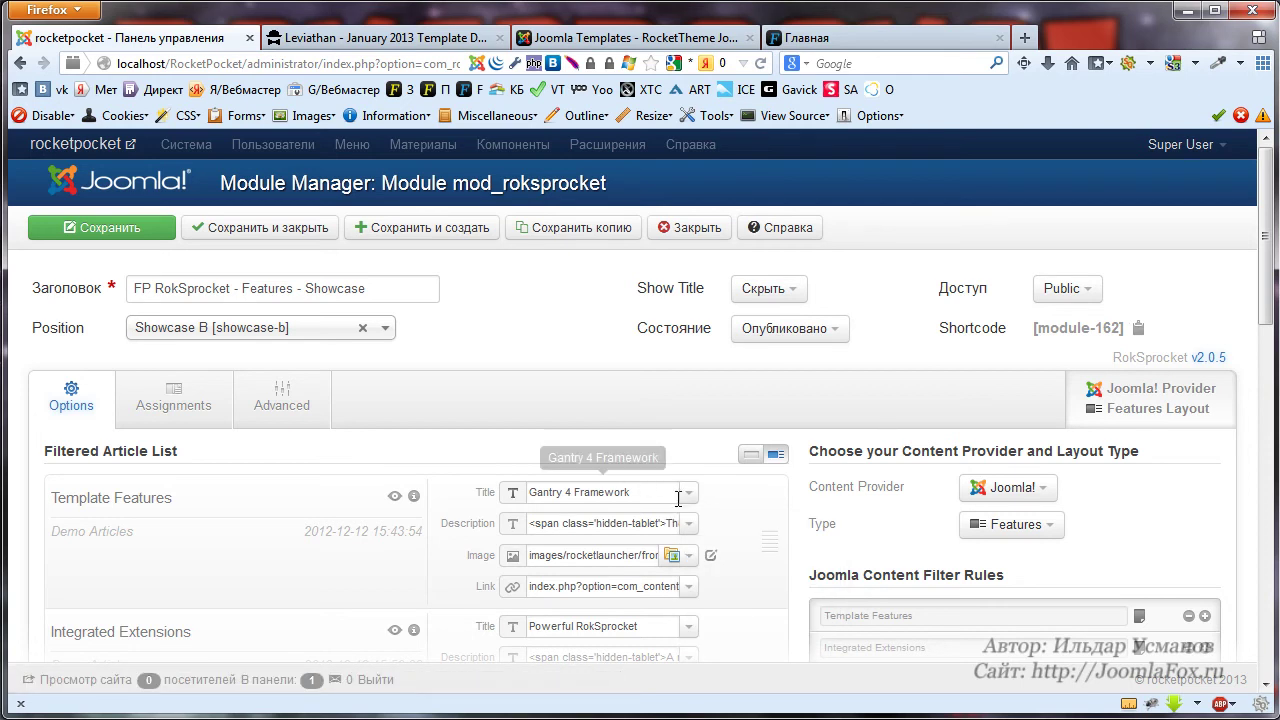
{"action": "left_click", "coordinate": [688, 492]}
{"action": "left_click", "coordinate": [726, 620]}
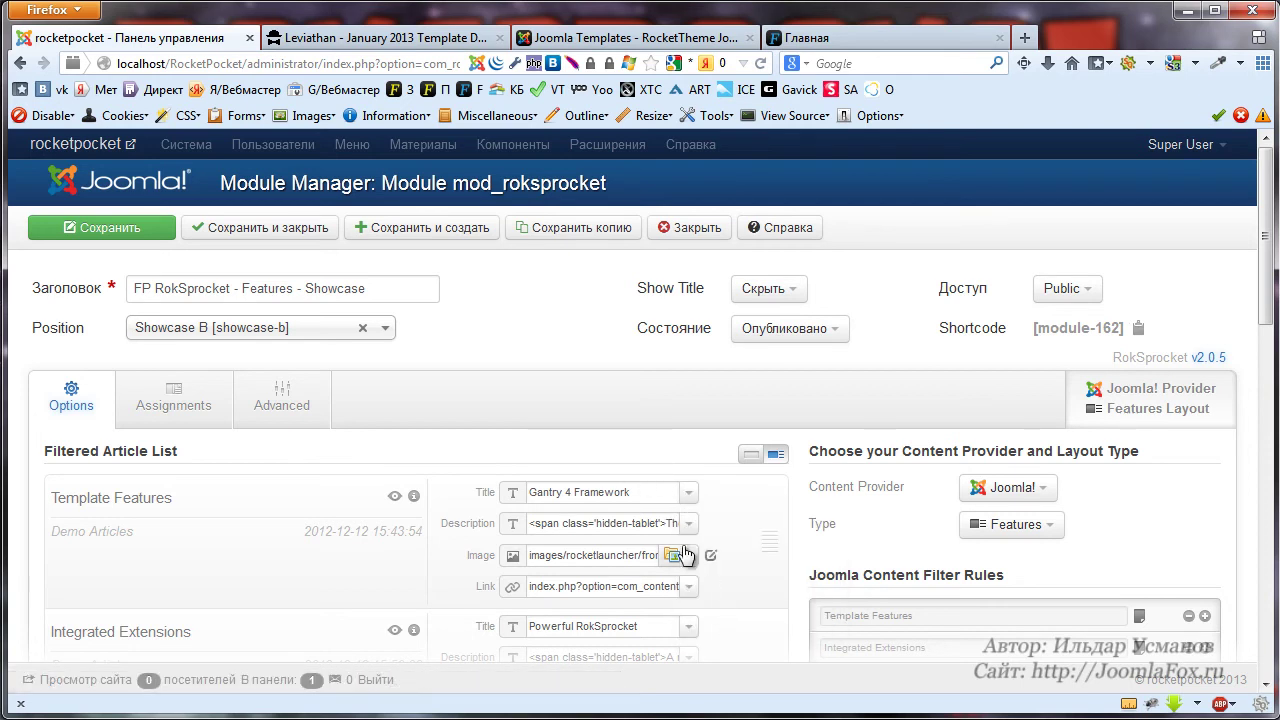
{"action": "left_click", "coordinate": [658, 491]}
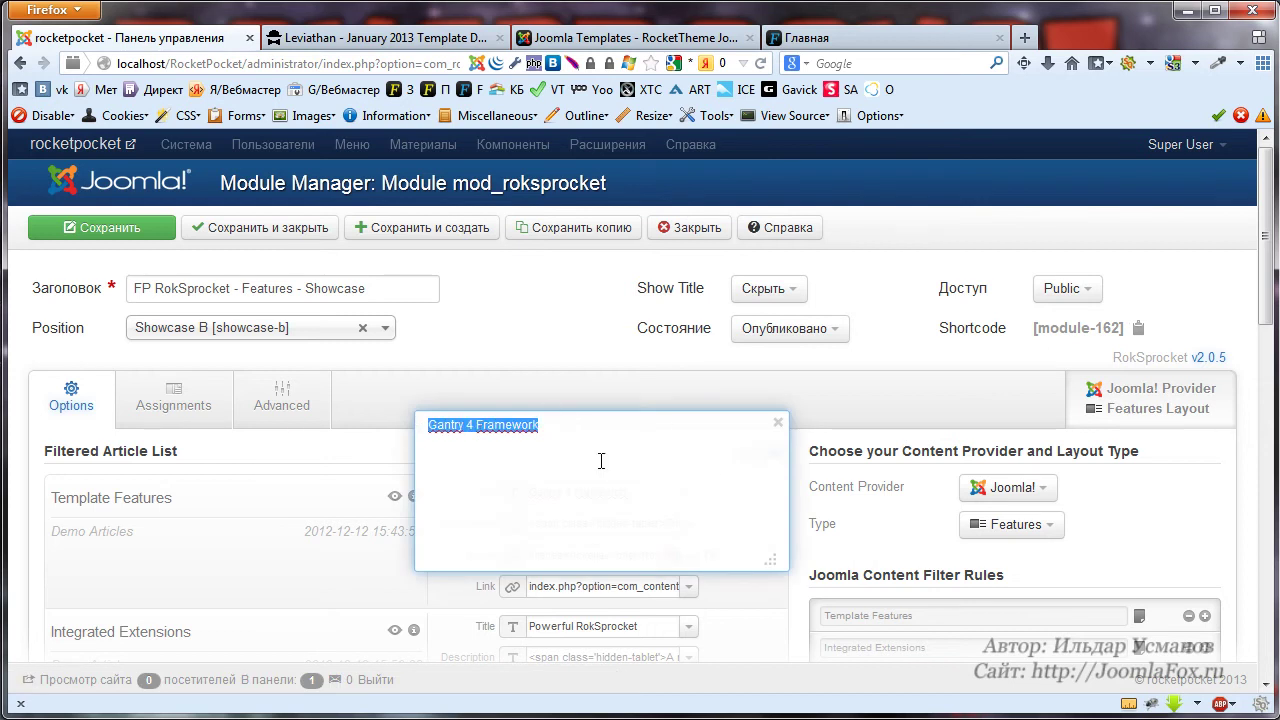
{"action": "left_click", "coordinate": [506, 484]}
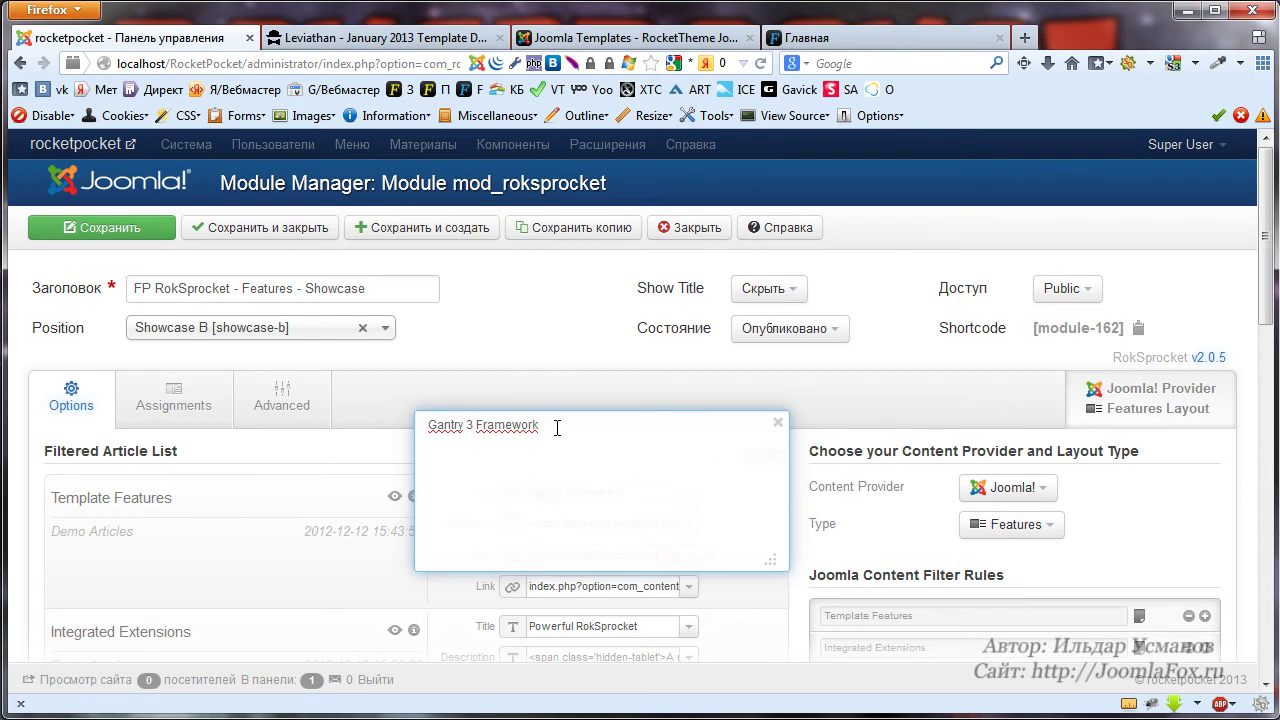
{"action": "left_click", "coordinate": [88, 226]}
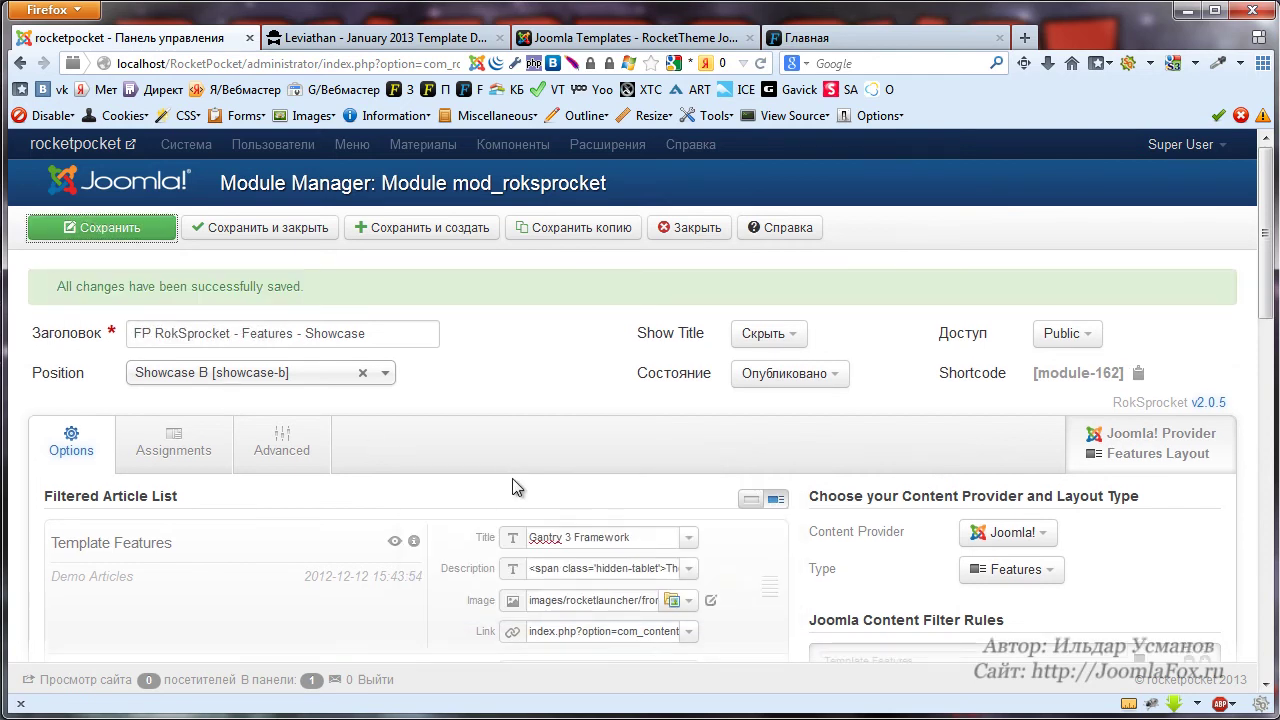
Reload the Leviathan site to check the first slide's title, and return to the module to view the Template Features link.
{"action": "left_click", "coordinate": [805, 37]}
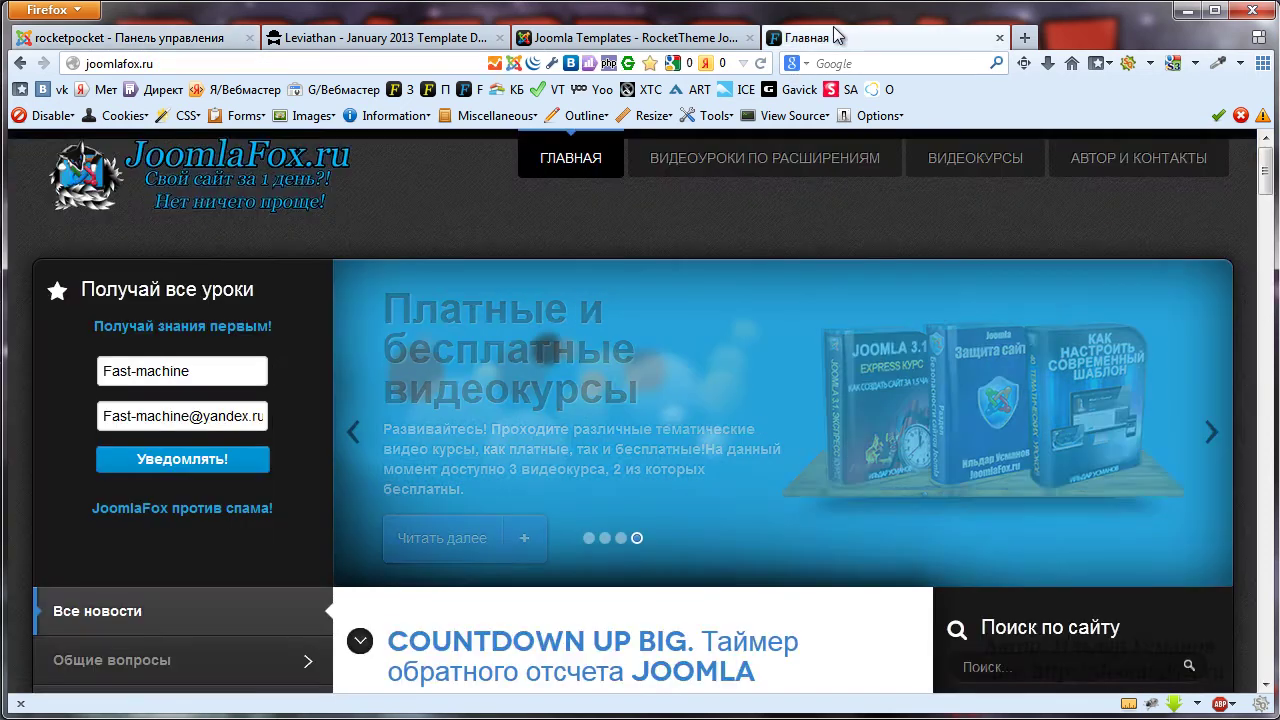
{"action": "left_click", "coordinate": [470, 37]}
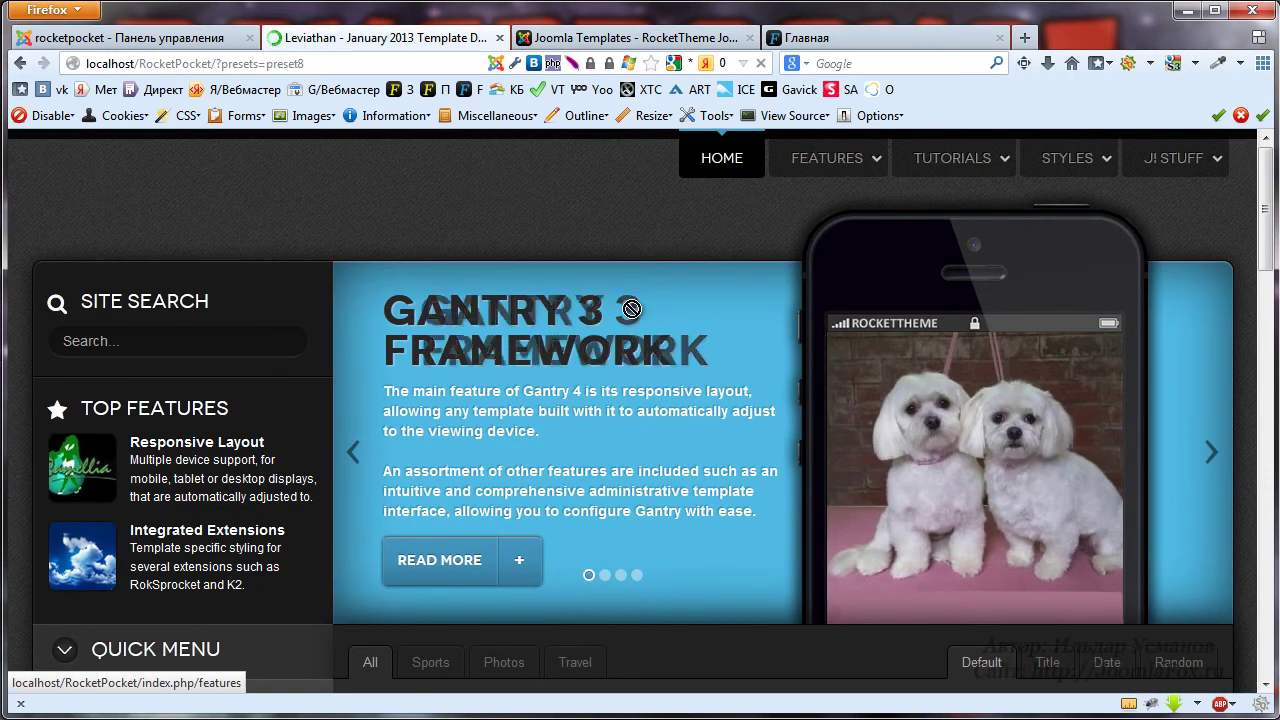
{"action": "left_click", "coordinate": [130, 37]}
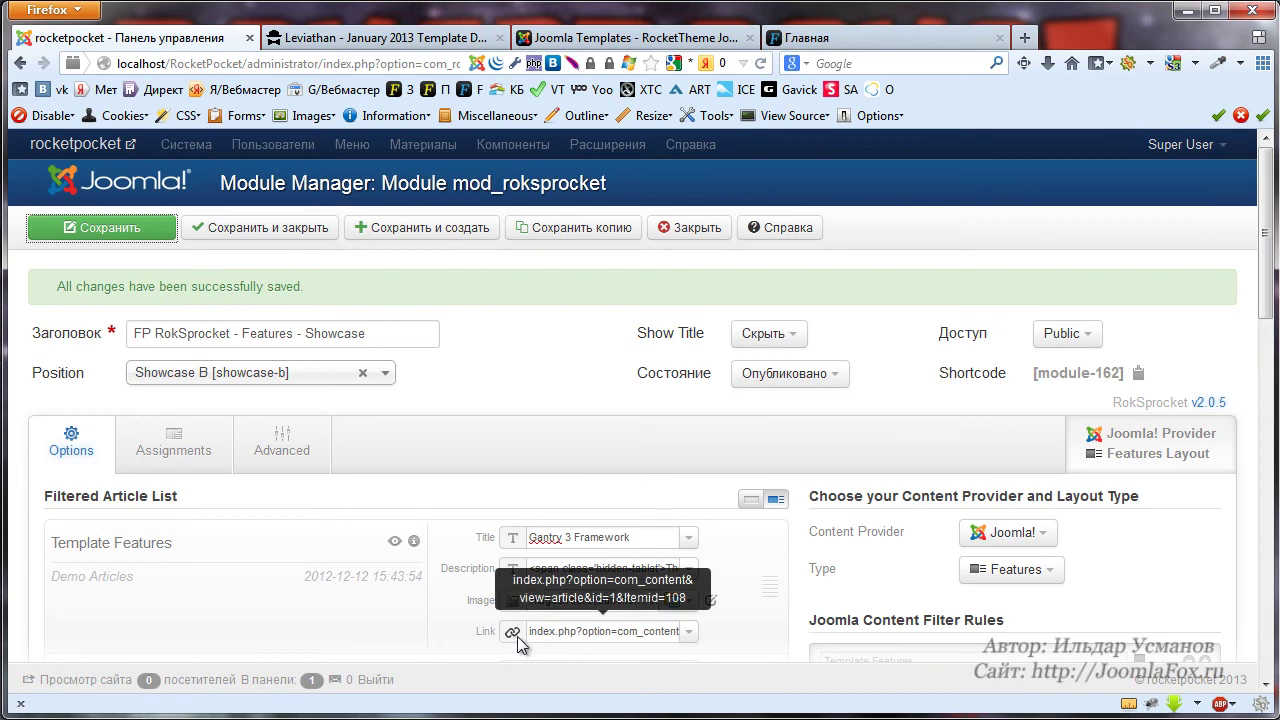
{"action": "left_click", "coordinate": [586, 632]}
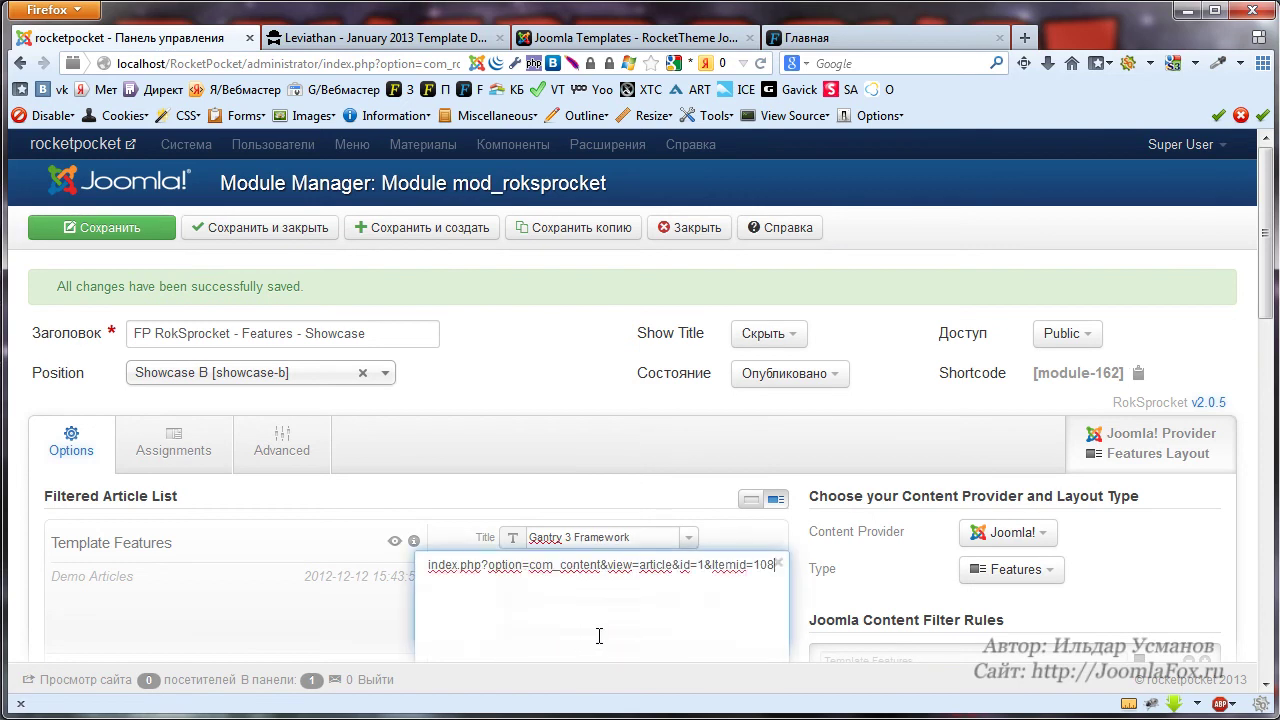
{"action": "left_click", "coordinate": [778, 563]}
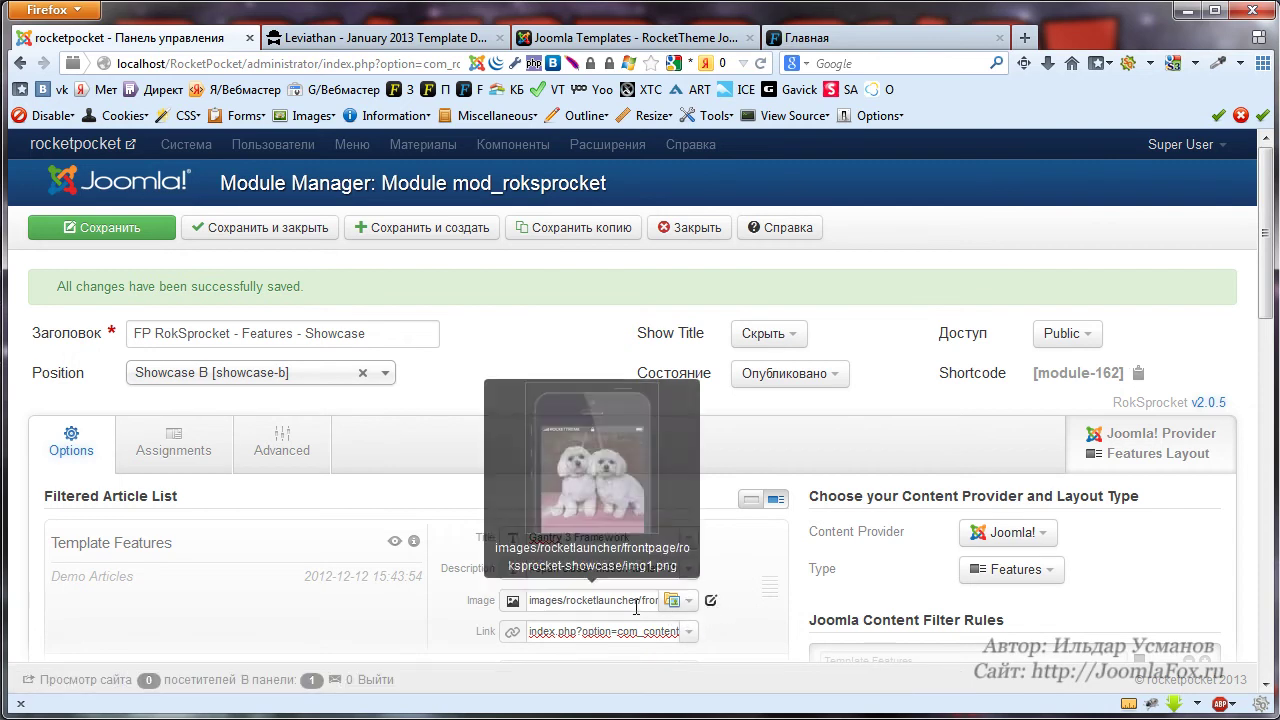
Preview the Template Features image, browse the available folders and files in its image picker, and close it without choosing one.
{"action": "scroll", "coordinate": [747, 615], "scroll_direction": "down", "scroll_amount": 3}
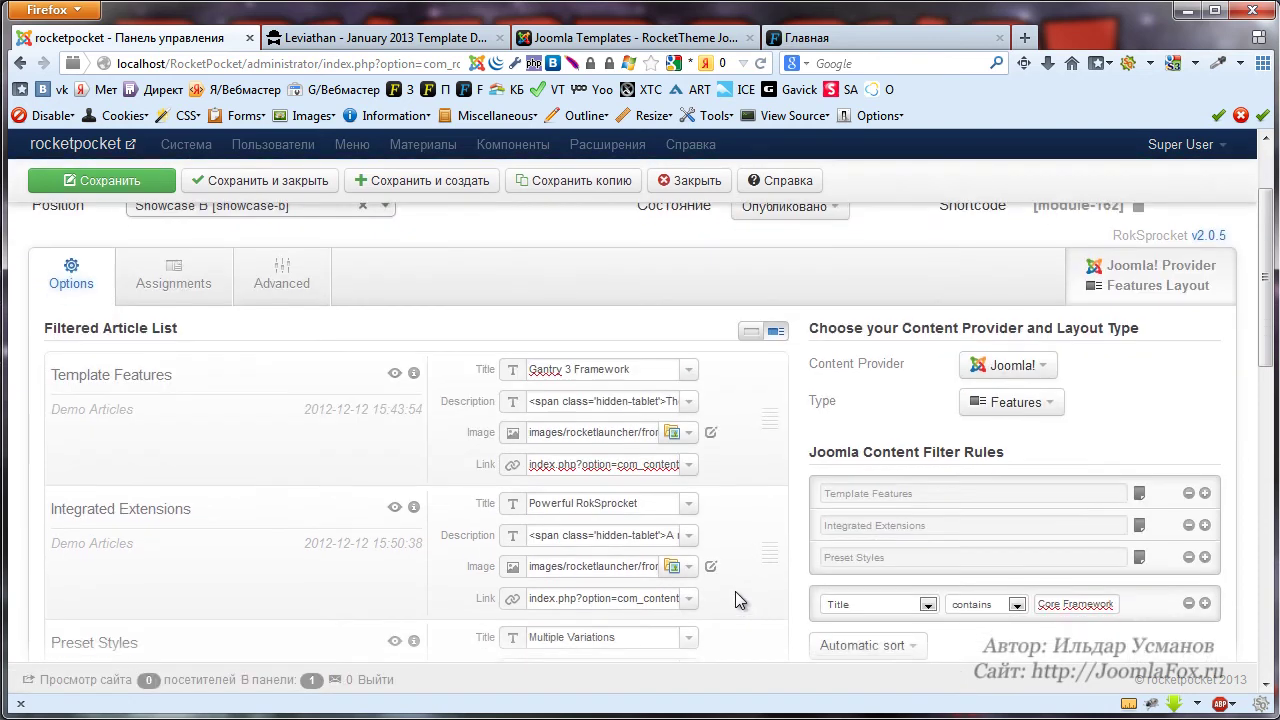
{"action": "mouse_move", "coordinate": [568, 434]}
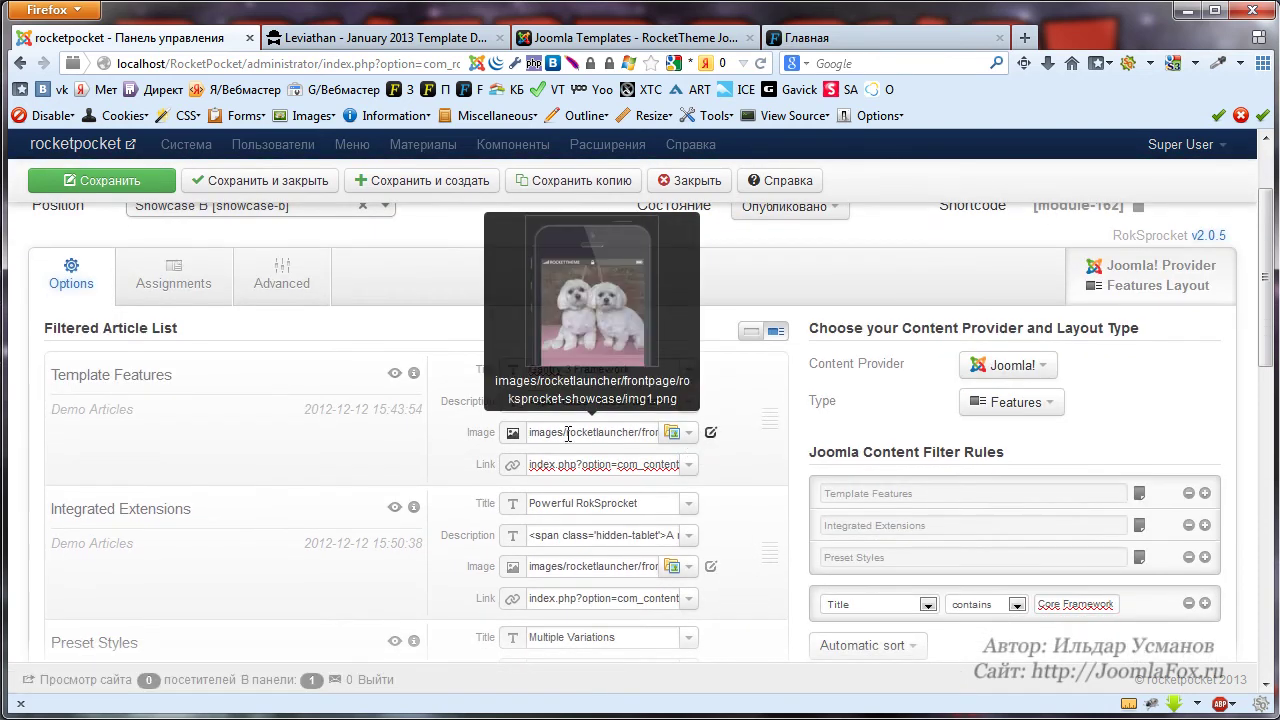
{"action": "left_click", "coordinate": [711, 434]}
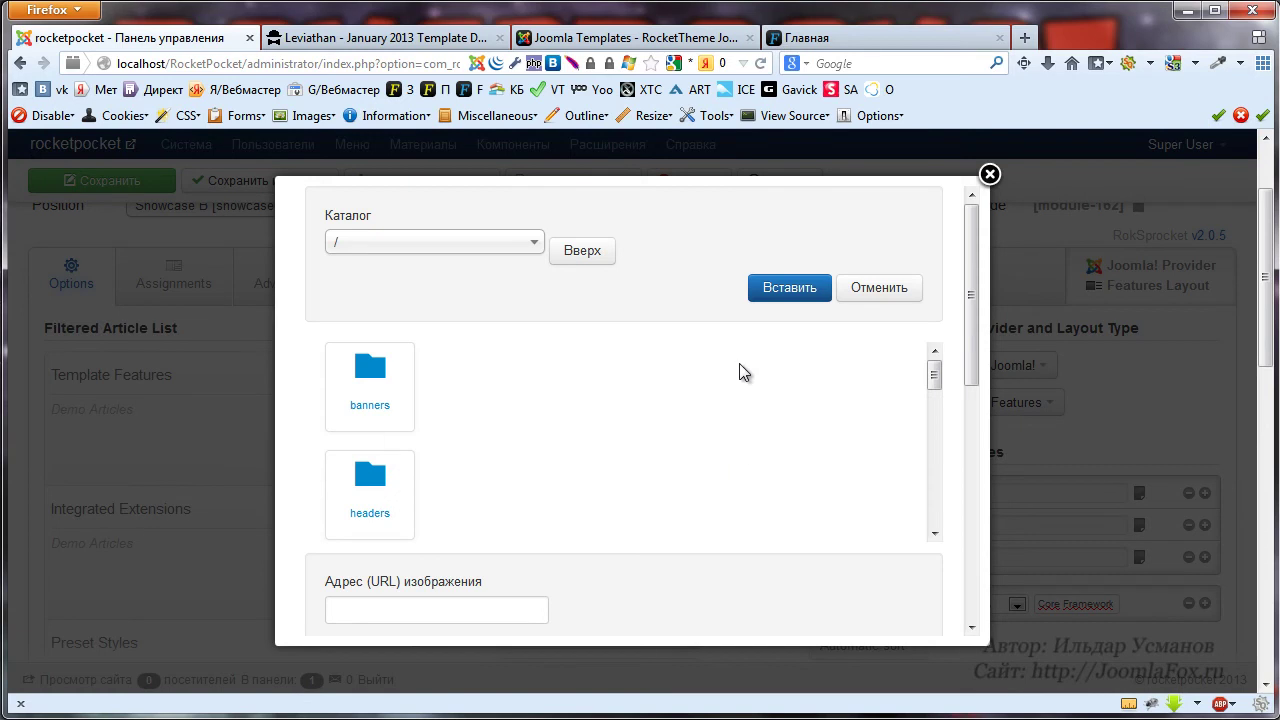
{"action": "scroll", "coordinate": [551, 434], "scroll_direction": "down", "scroll_amount": 8}
{"action": "scroll", "coordinate": [555, 450], "scroll_direction": "up", "scroll_amount": 10}
{"action": "scroll", "coordinate": [543, 465], "scroll_direction": "down", "scroll_amount": 3}
{"action": "scroll", "coordinate": [570, 535], "scroll_direction": "down", "scroll_amount": 3}
{"action": "scroll", "coordinate": [491, 576], "scroll_direction": "up", "scroll_amount": 10}
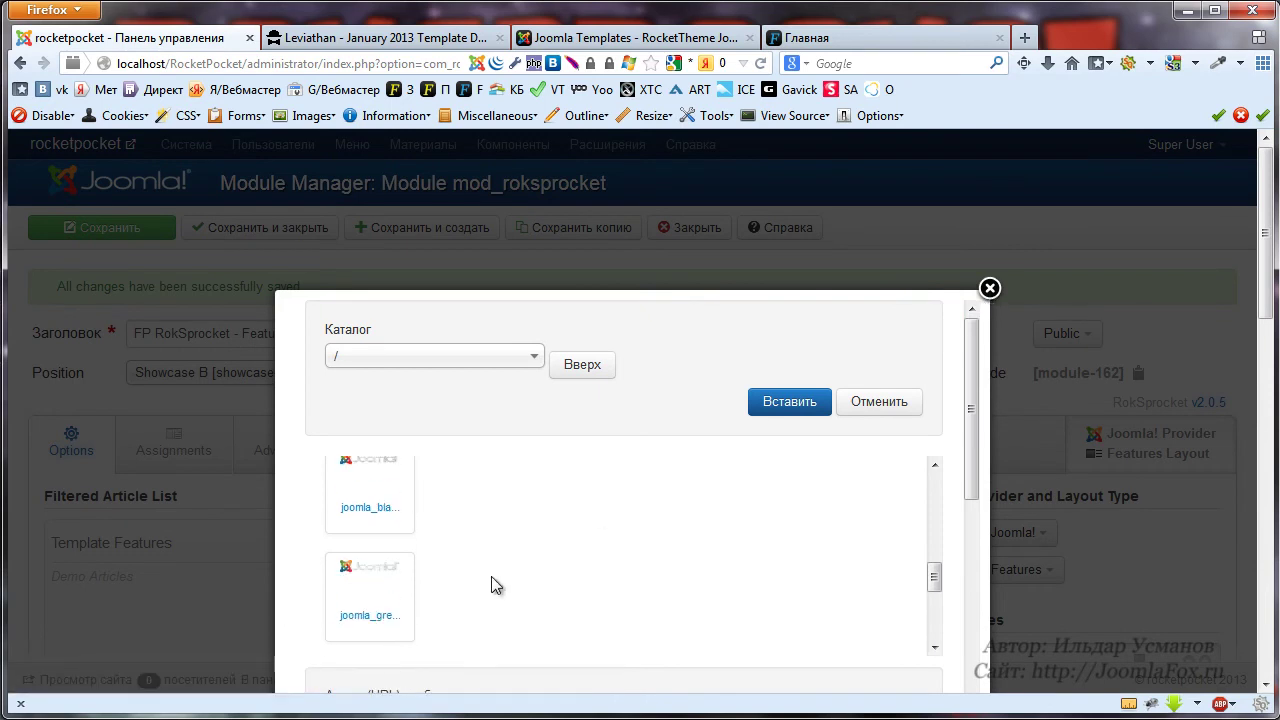
{"action": "scroll", "coordinate": [558, 548], "scroll_direction": "down", "scroll_amount": 5}
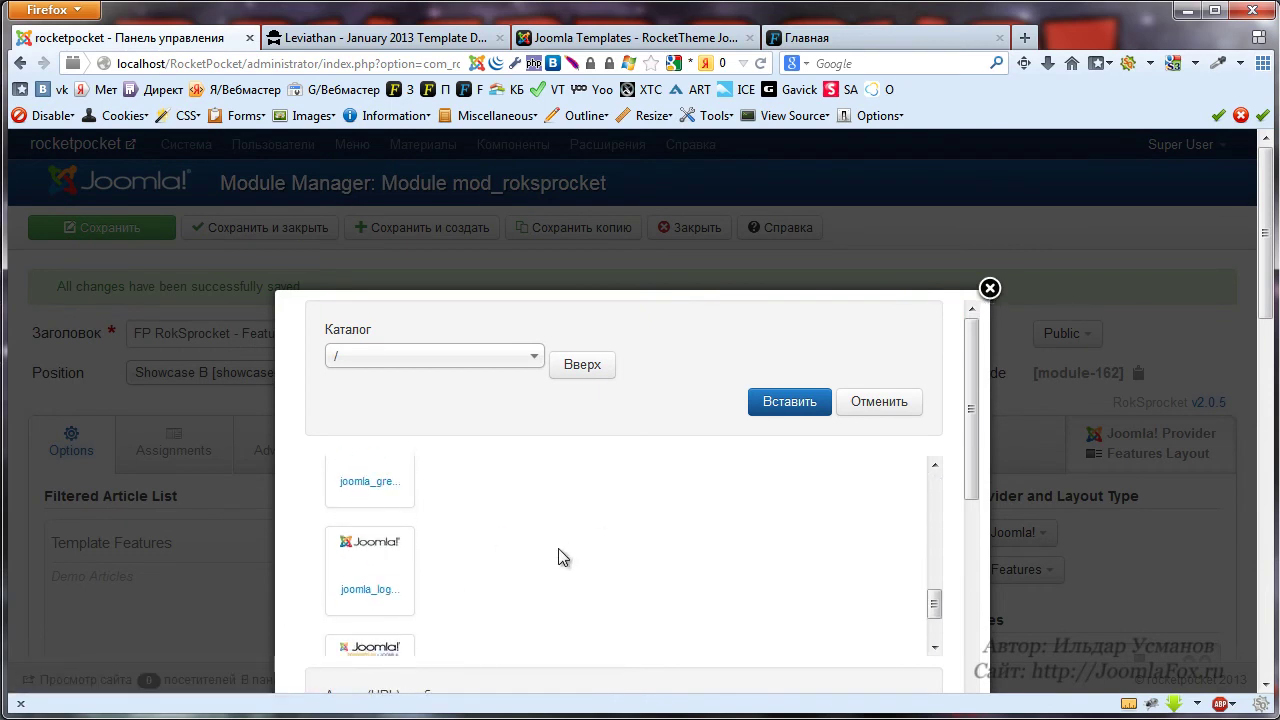
{"action": "left_click", "coordinate": [988, 290]}
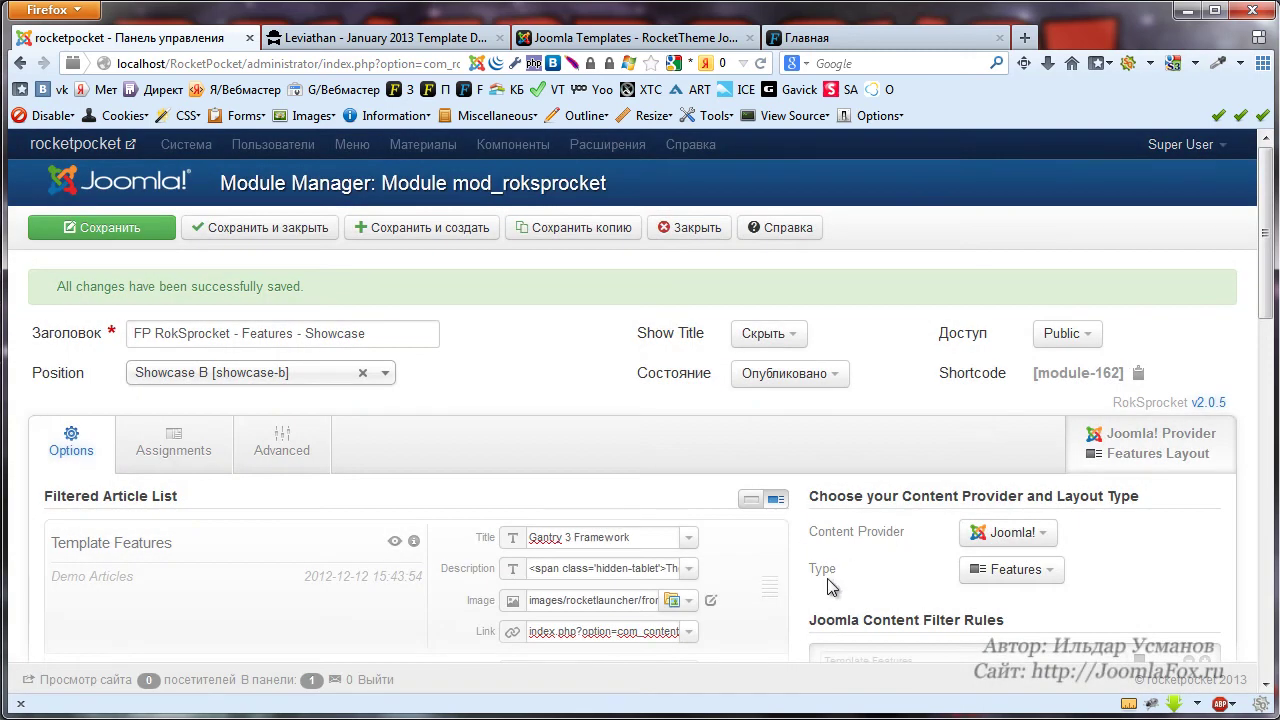
View the RokSprocket module's page assignments and save the module.
{"action": "scroll", "coordinate": [838, 578], "scroll_direction": "down", "scroll_amount": 3}
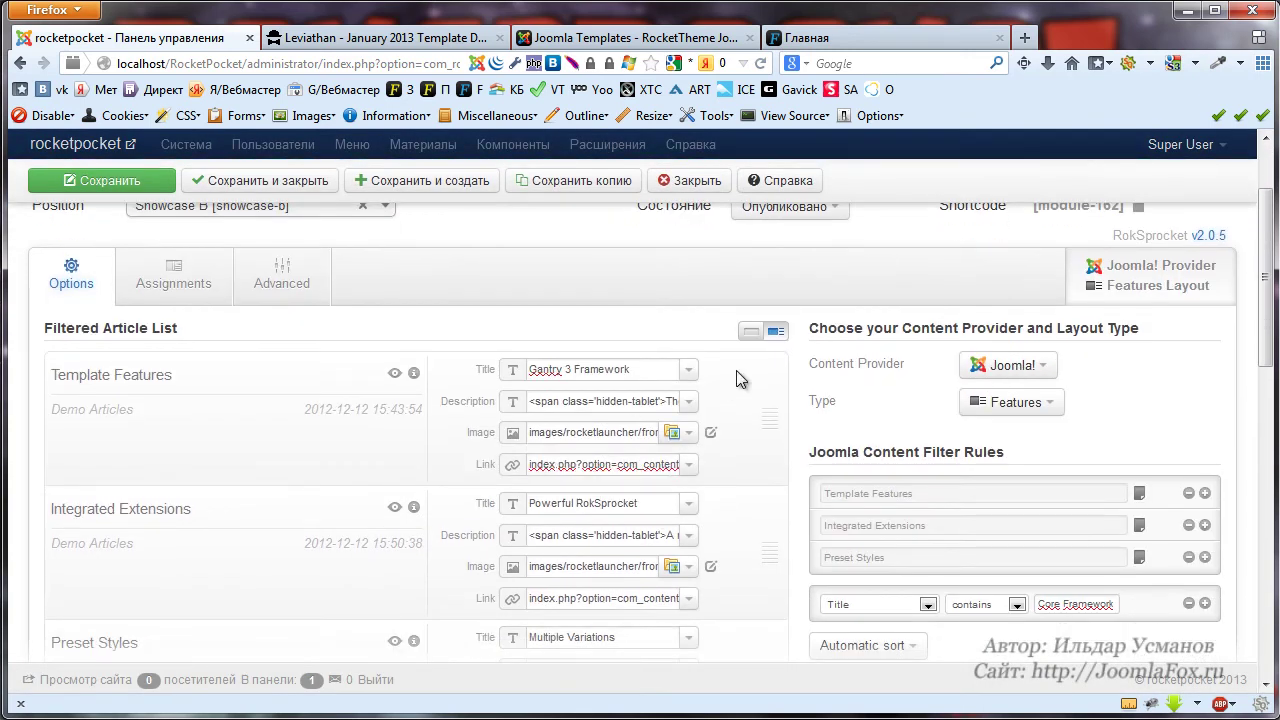
{"action": "mouse_move", "coordinate": [531, 432]}
{"action": "left_click", "coordinate": [180, 286]}
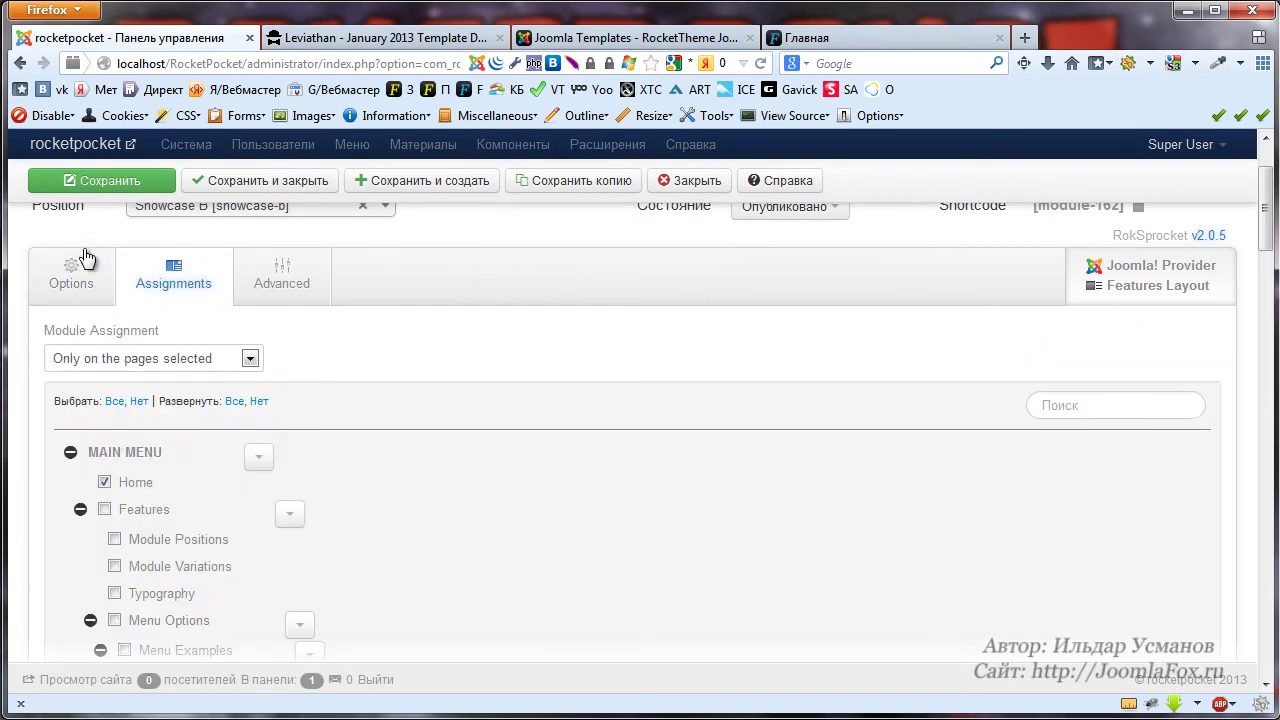
{"action": "scroll", "coordinate": [86, 258], "scroll_direction": "up", "scroll_amount": 1}
{"action": "left_click", "coordinate": [101, 180]}
Open the site administrator in a new browser tab and go to the module manager.
{"action": "middle_click", "coordinate": [463, 90]}
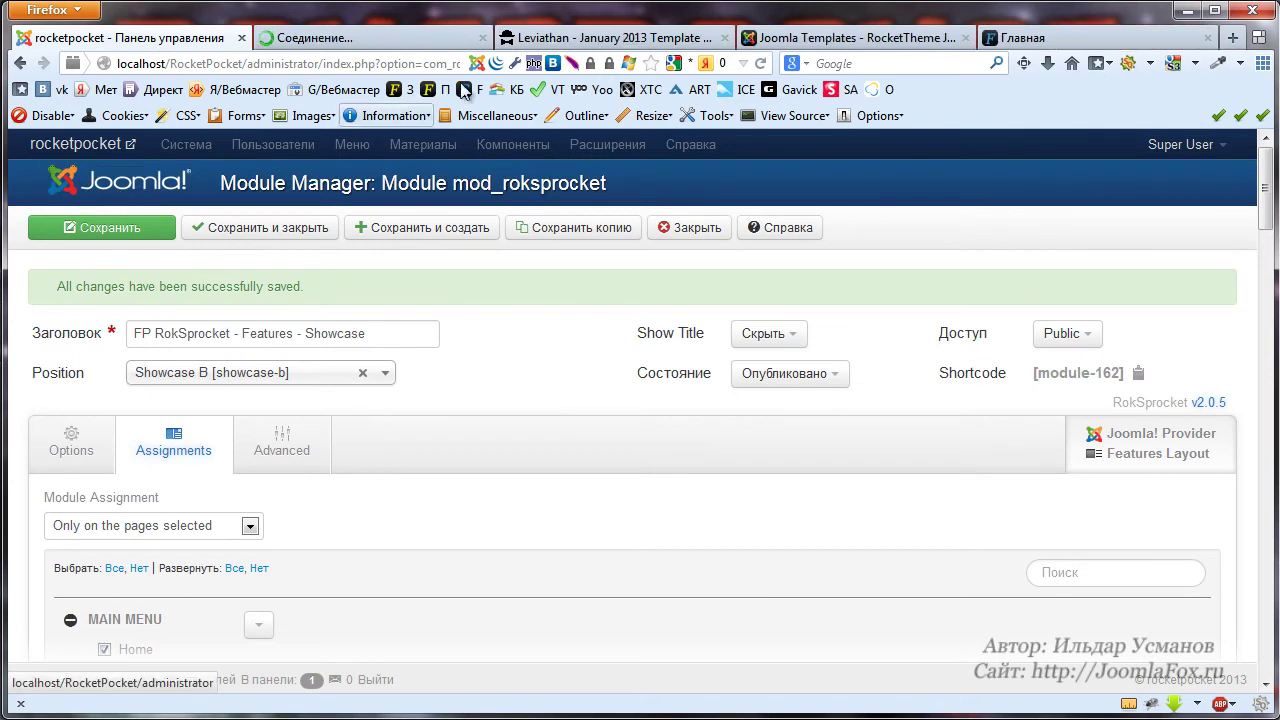
{"action": "left_click", "coordinate": [330, 37]}
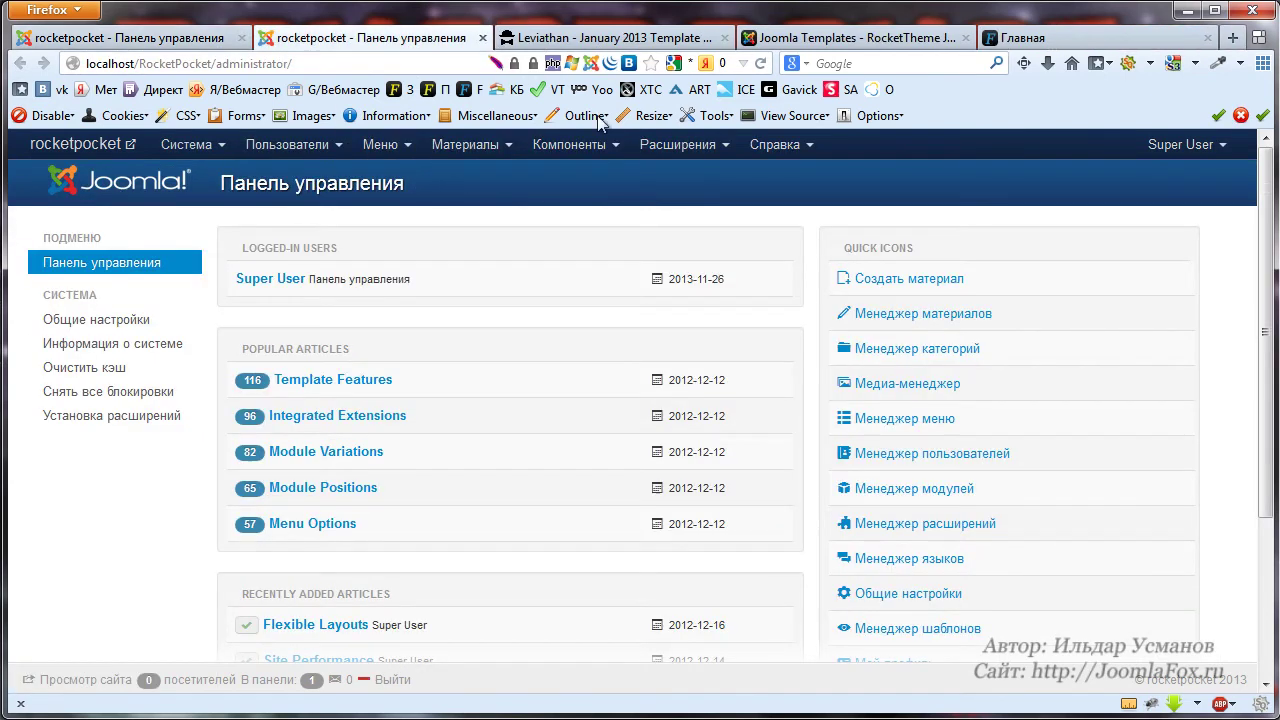
{"action": "left_click", "coordinate": [670, 145]}
{"action": "left_click", "coordinate": [688, 232]}
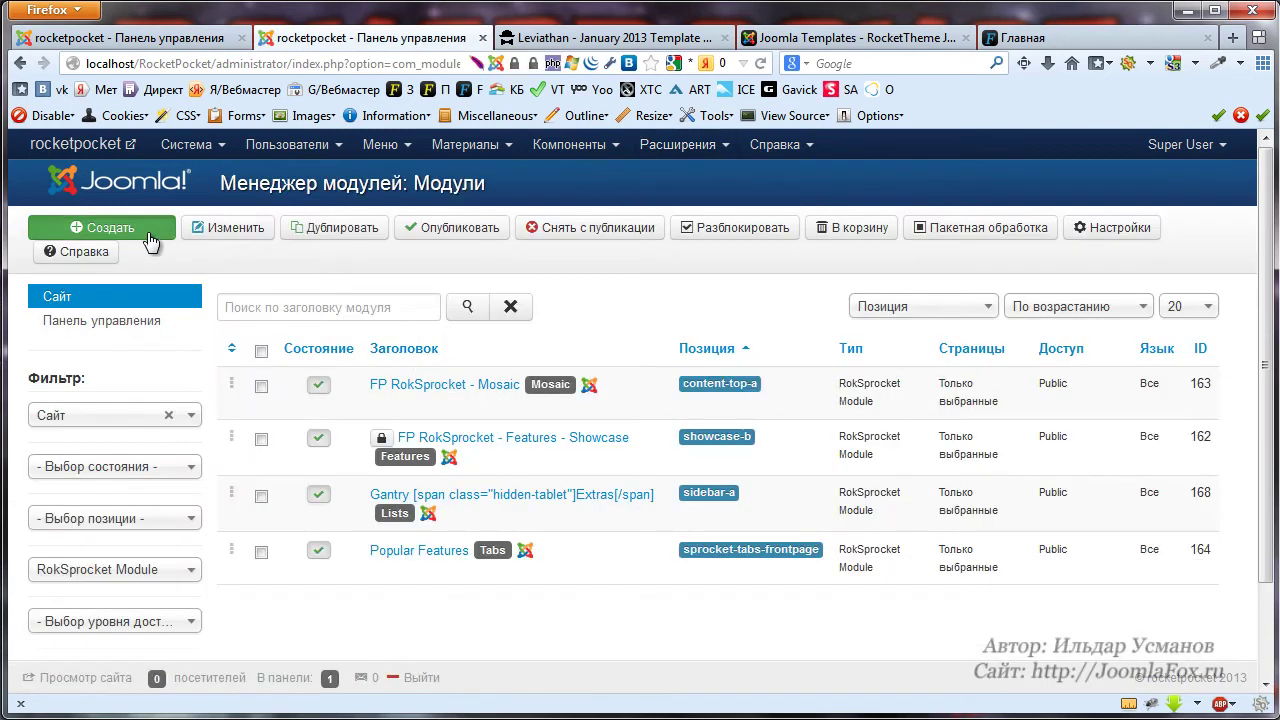
Start a new HTML-код module, review its custom text, settings and menu assignment for comparison, and cancel it.
{"action": "left_click", "coordinate": [148, 238]}
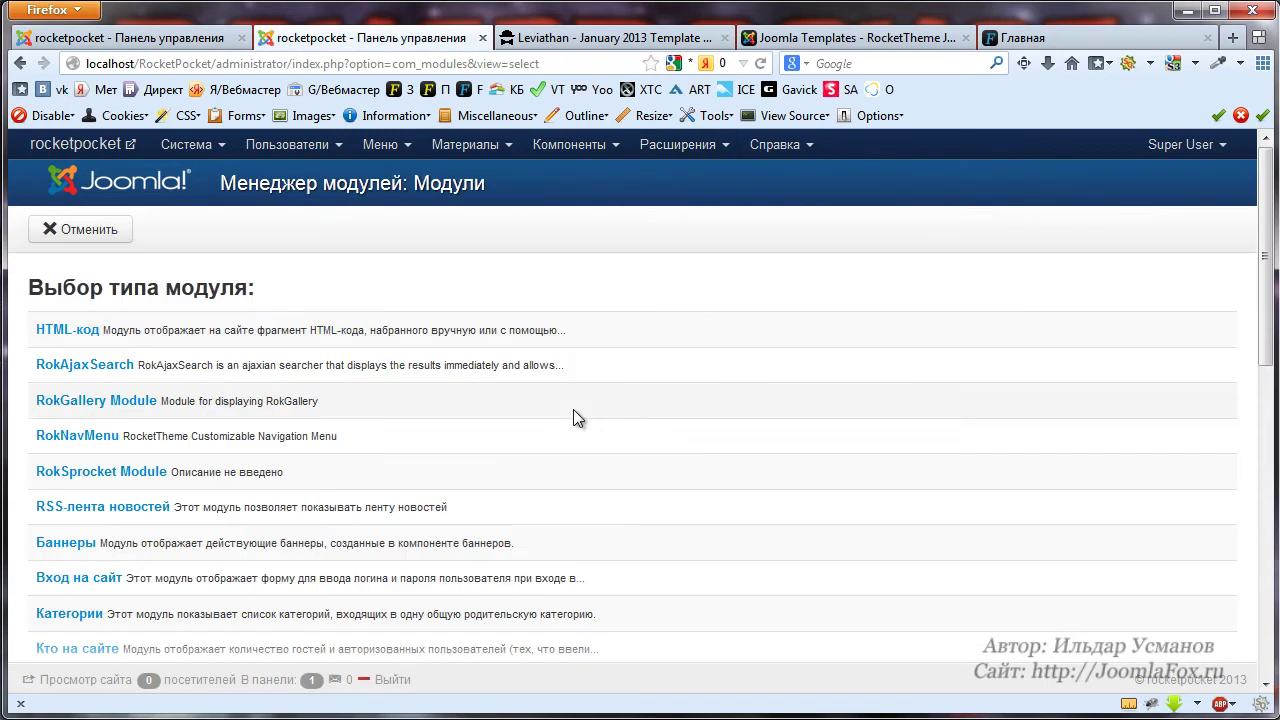
{"action": "left_click", "coordinate": [75, 332]}
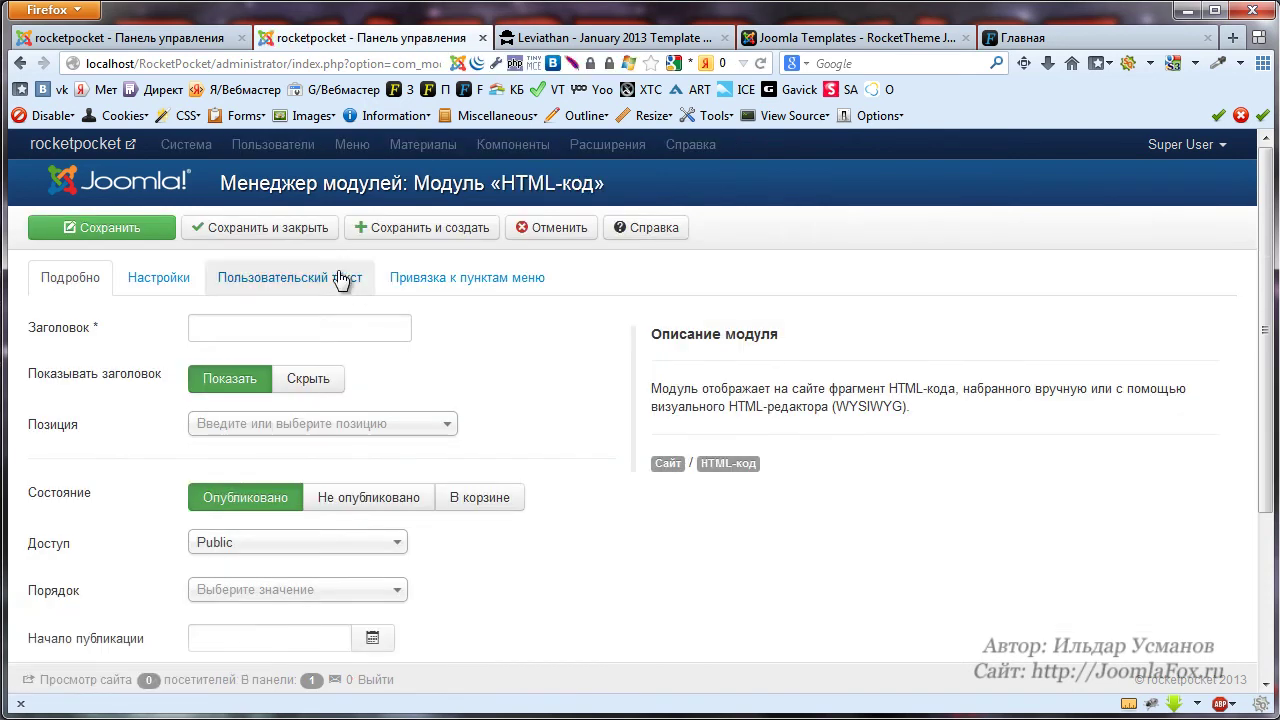
{"action": "left_click", "coordinate": [298, 282]}
{"action": "left_click", "coordinate": [190, 284]}
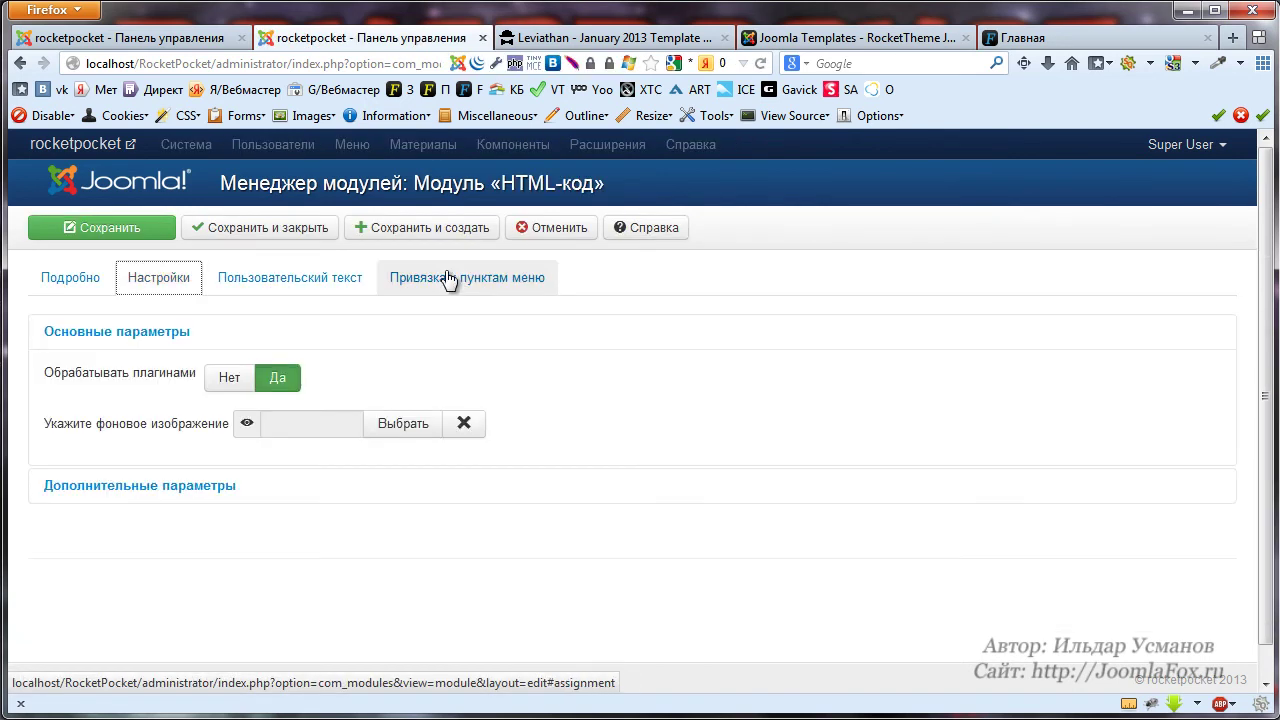
{"action": "left_click", "coordinate": [215, 488]}
{"action": "scroll", "coordinate": [430, 350], "scroll_direction": "down", "scroll_amount": 3}
{"action": "scroll", "coordinate": [450, 360], "scroll_direction": "up", "scroll_amount": 3}
{"action": "left_click", "coordinate": [450, 278]}
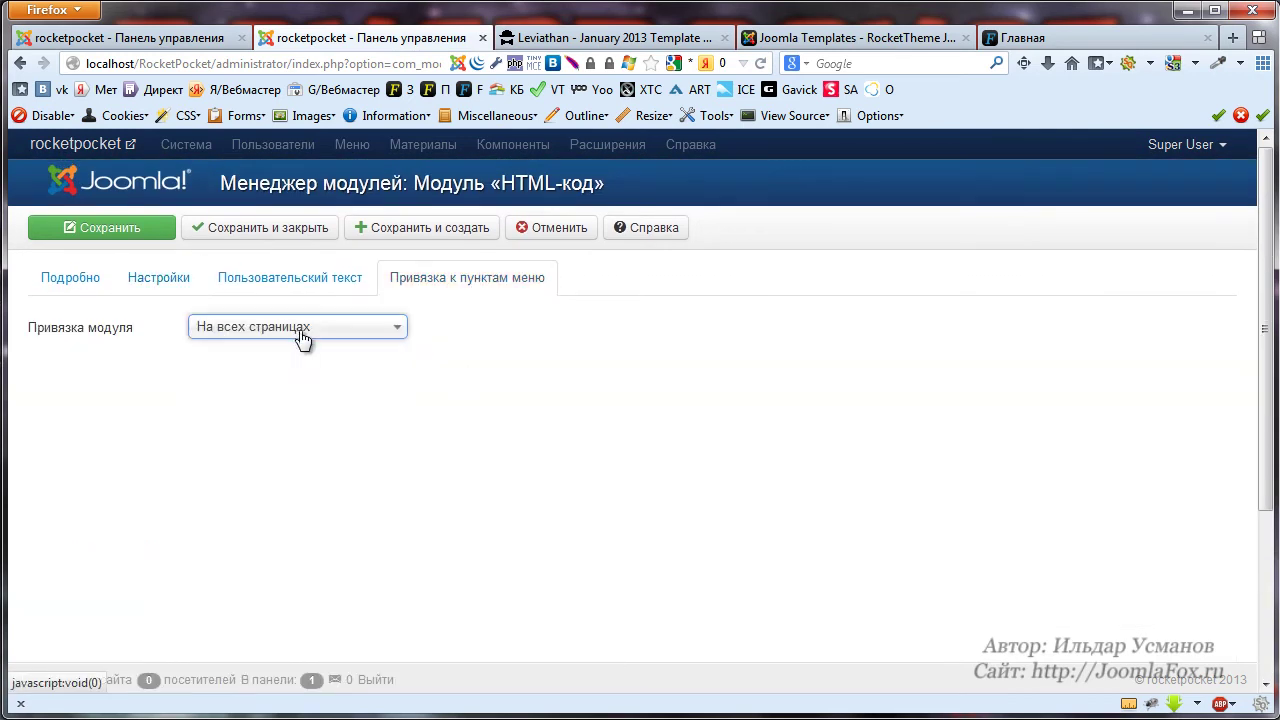
{"action": "left_click", "coordinate": [556, 230]}
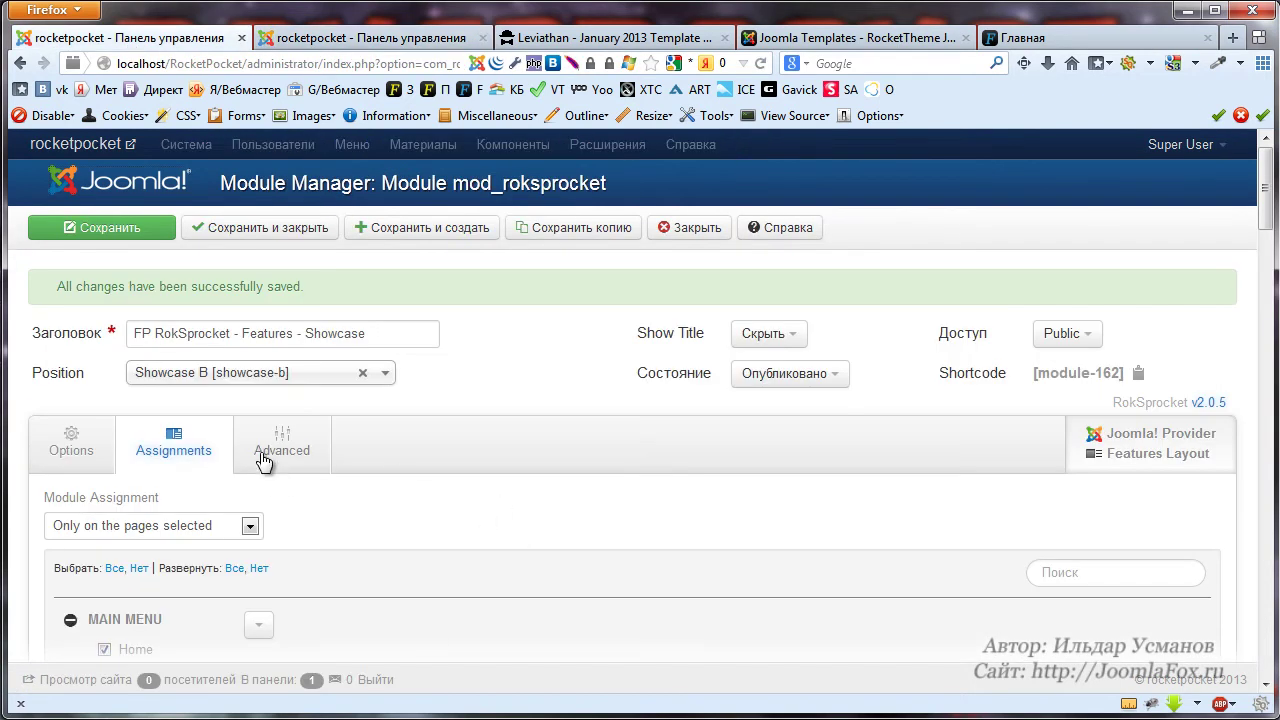
Review the RokSprocket module's advanced settings and page assignments, and return to its main options.
{"action": "left_click", "coordinate": [263, 455]}
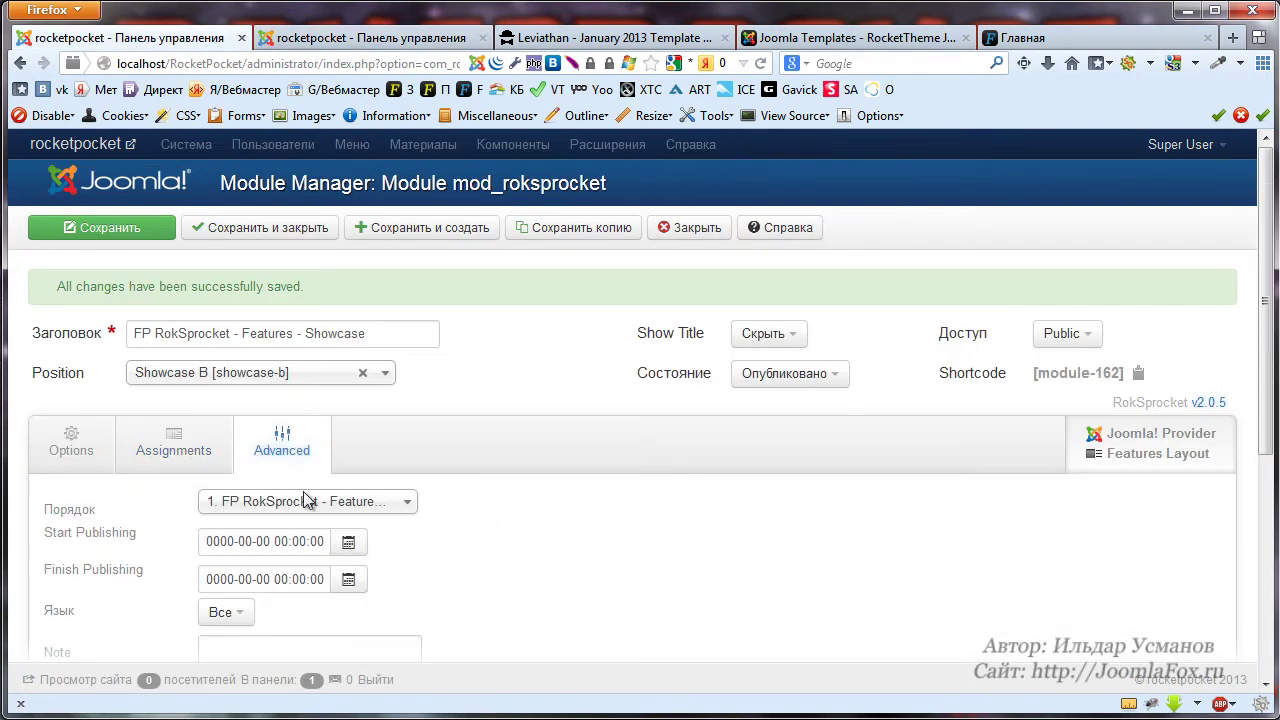
{"action": "scroll", "coordinate": [270, 410], "scroll_direction": "down", "scroll_amount": 3}
{"action": "scroll", "coordinate": [230, 360], "scroll_direction": "up", "scroll_amount": 3}
{"action": "left_click", "coordinate": [186, 442]}
{"action": "scroll", "coordinate": [422, 511], "scroll_direction": "down", "scroll_amount": 5}
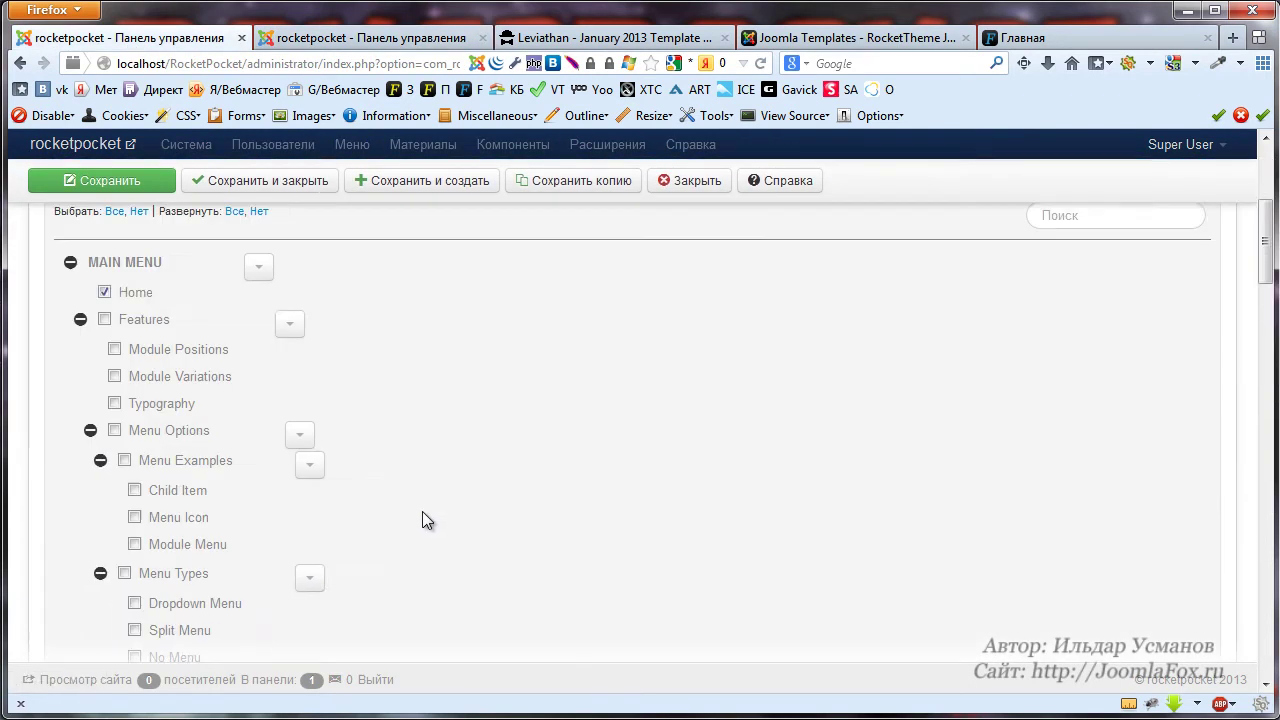
{"action": "scroll", "coordinate": [295, 517], "scroll_direction": "up", "scroll_amount": 5}
{"action": "left_click", "coordinate": [83, 453]}
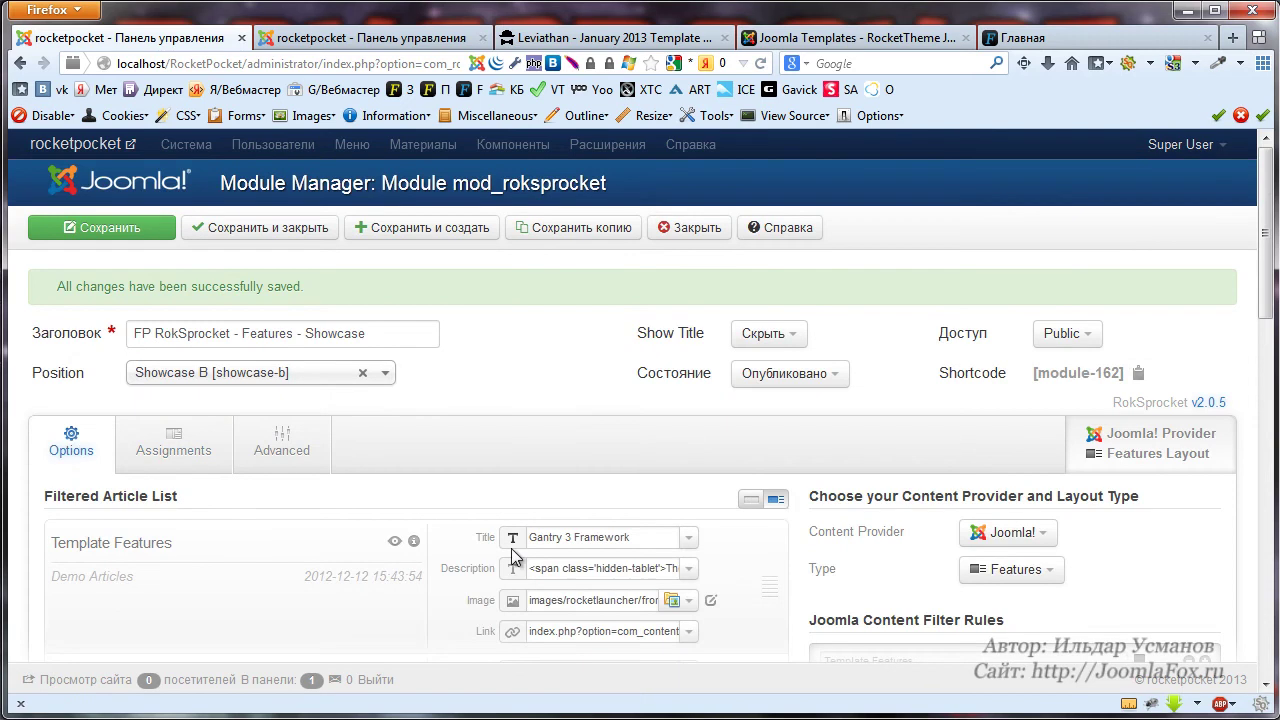
Examine the filtered article list, the content filter rules and the available article sorting modes without changing them.
{"action": "scroll", "coordinate": [700, 545], "scroll_direction": "down", "scroll_amount": 3}
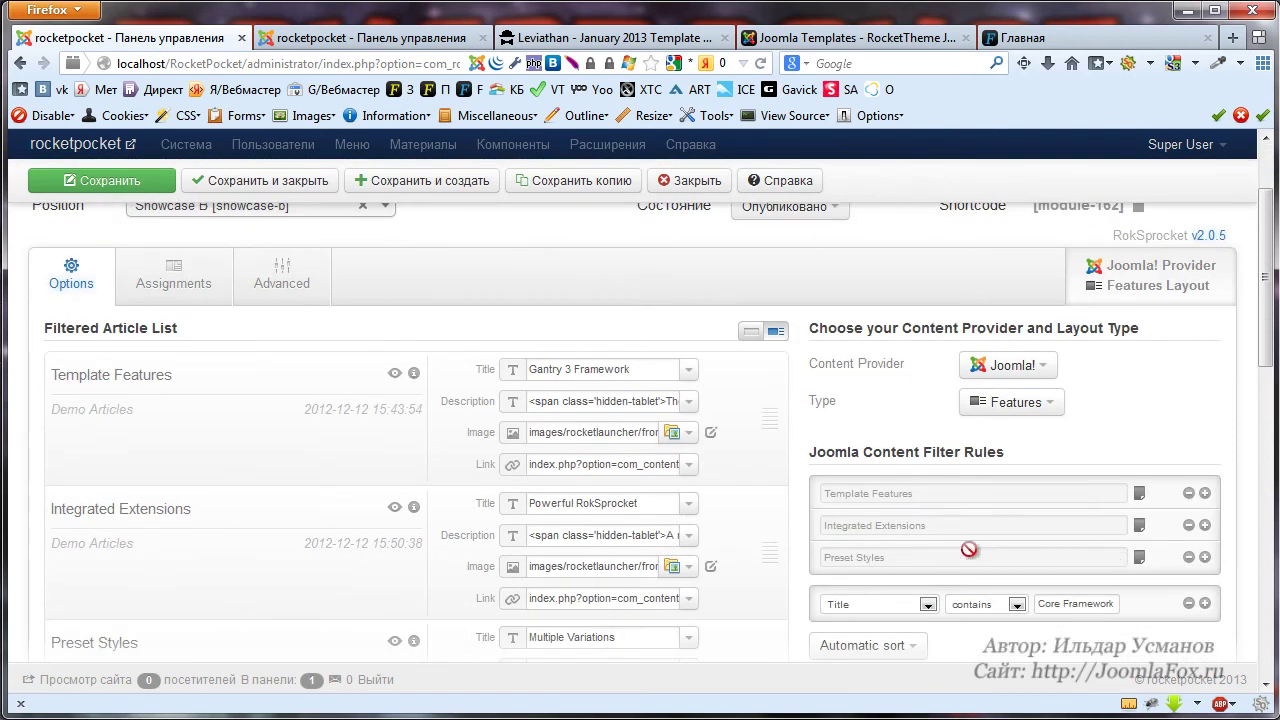
{"action": "scroll", "coordinate": [1122, 471], "scroll_direction": "down", "scroll_amount": 2}
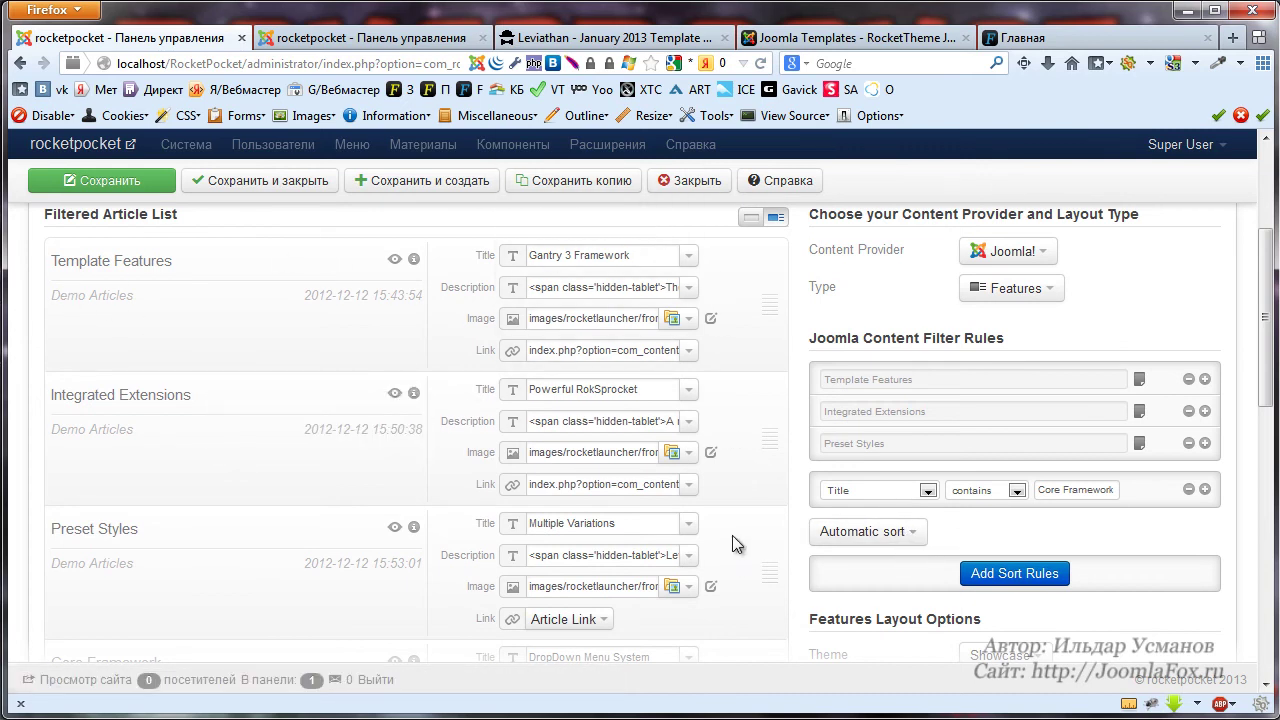
{"action": "scroll", "coordinate": [732, 540], "scroll_direction": "down", "scroll_amount": 4}
{"action": "scroll", "coordinate": [757, 510], "scroll_direction": "up", "scroll_amount": 2}
{"action": "scroll", "coordinate": [757, 510], "scroll_direction": "up", "scroll_amount": 3}
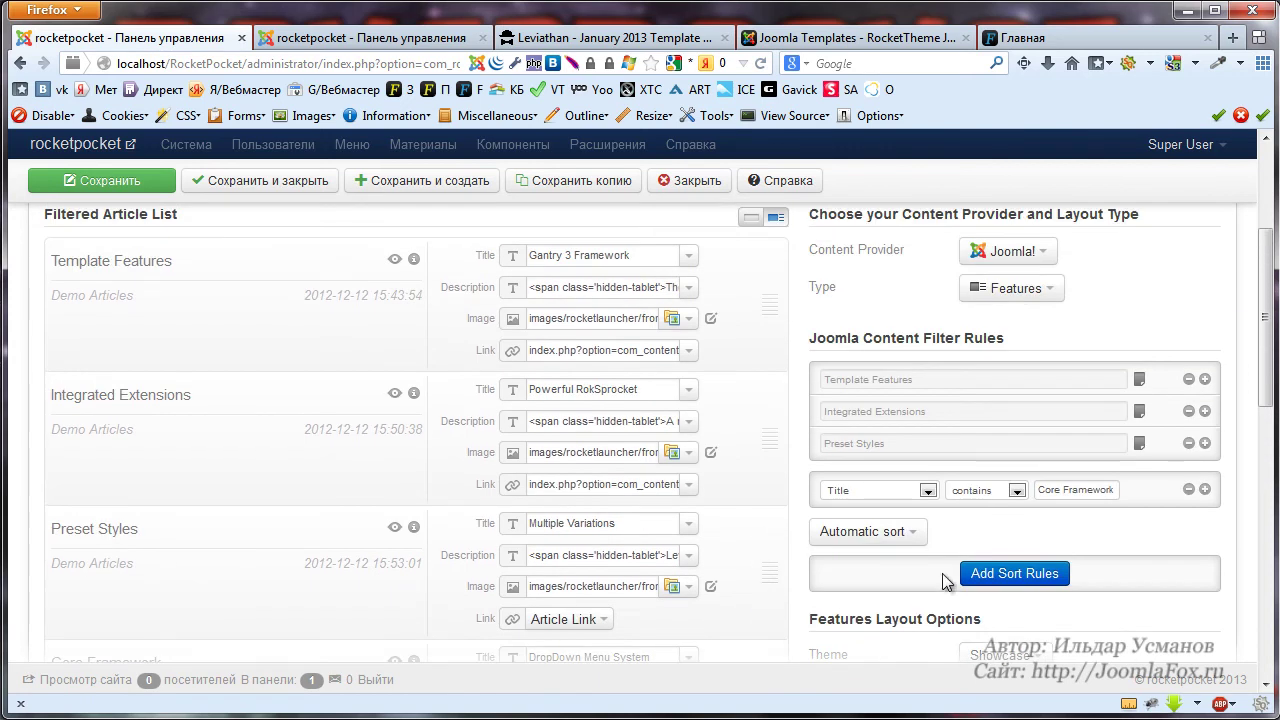
{"action": "left_click", "coordinate": [906, 535]}
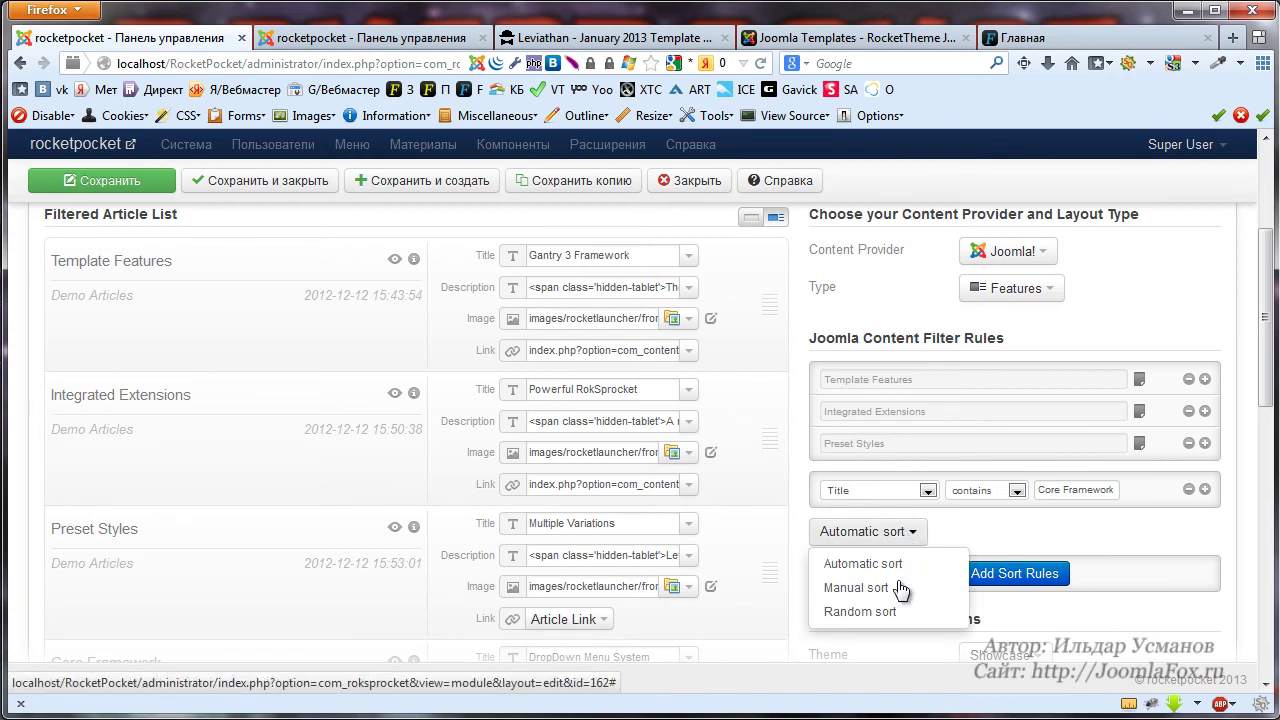
{"action": "left_click", "coordinate": [735, 322]}
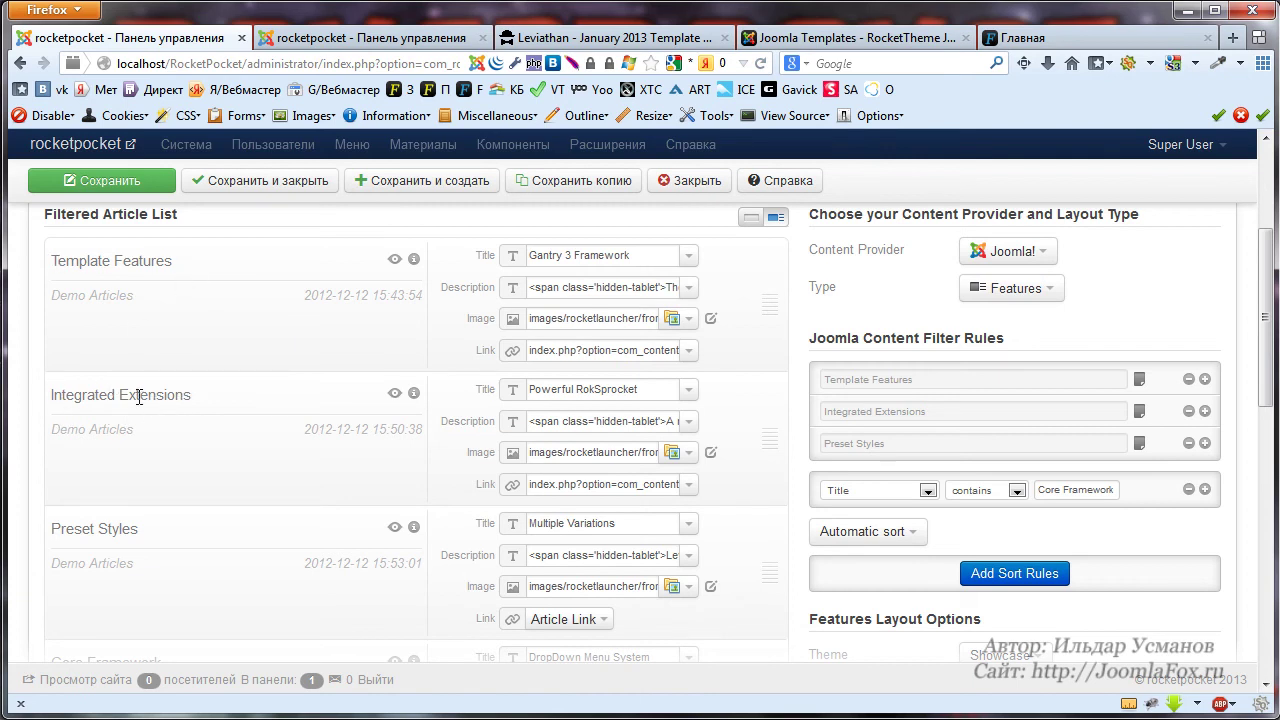
Compare the module's filtered article list with the four showcase slides on the Leviathan site, and return to the module settings.
{"action": "scroll", "coordinate": [146, 530], "scroll_direction": "down", "scroll_amount": 4}
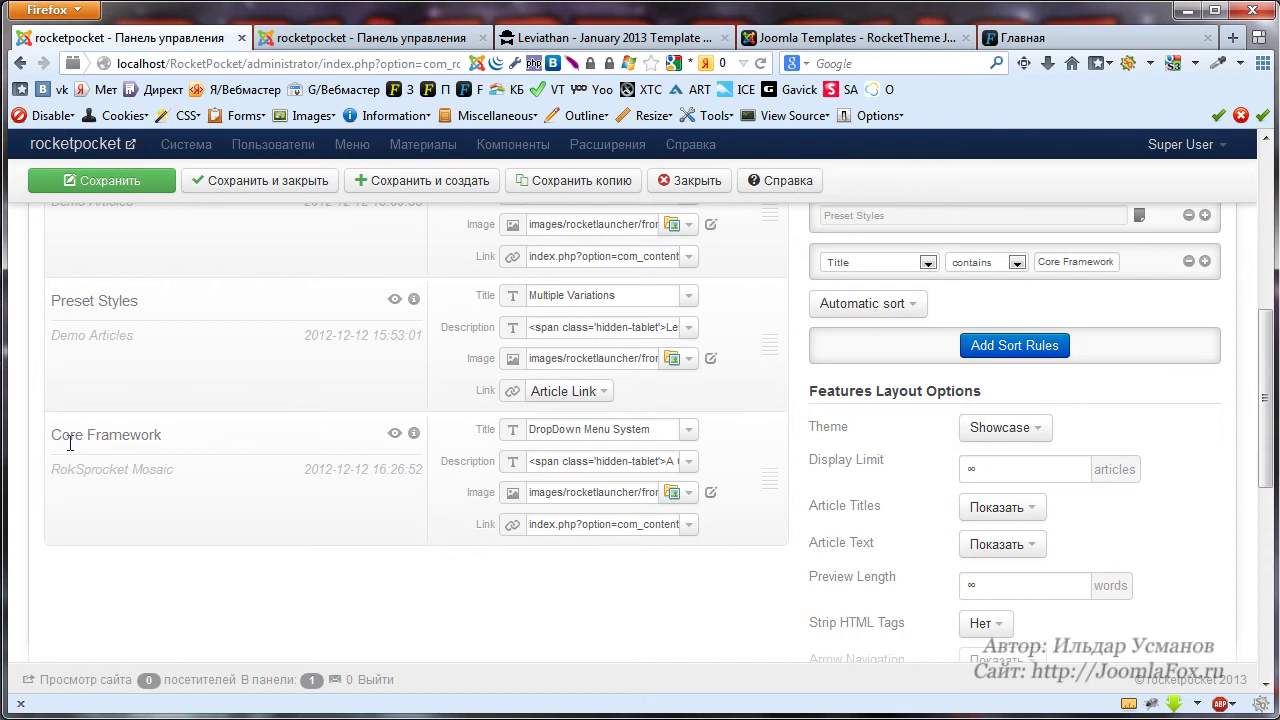
{"action": "scroll", "coordinate": [107, 447], "scroll_direction": "up", "scroll_amount": 6}
{"action": "left_click", "coordinate": [1020, 37]}
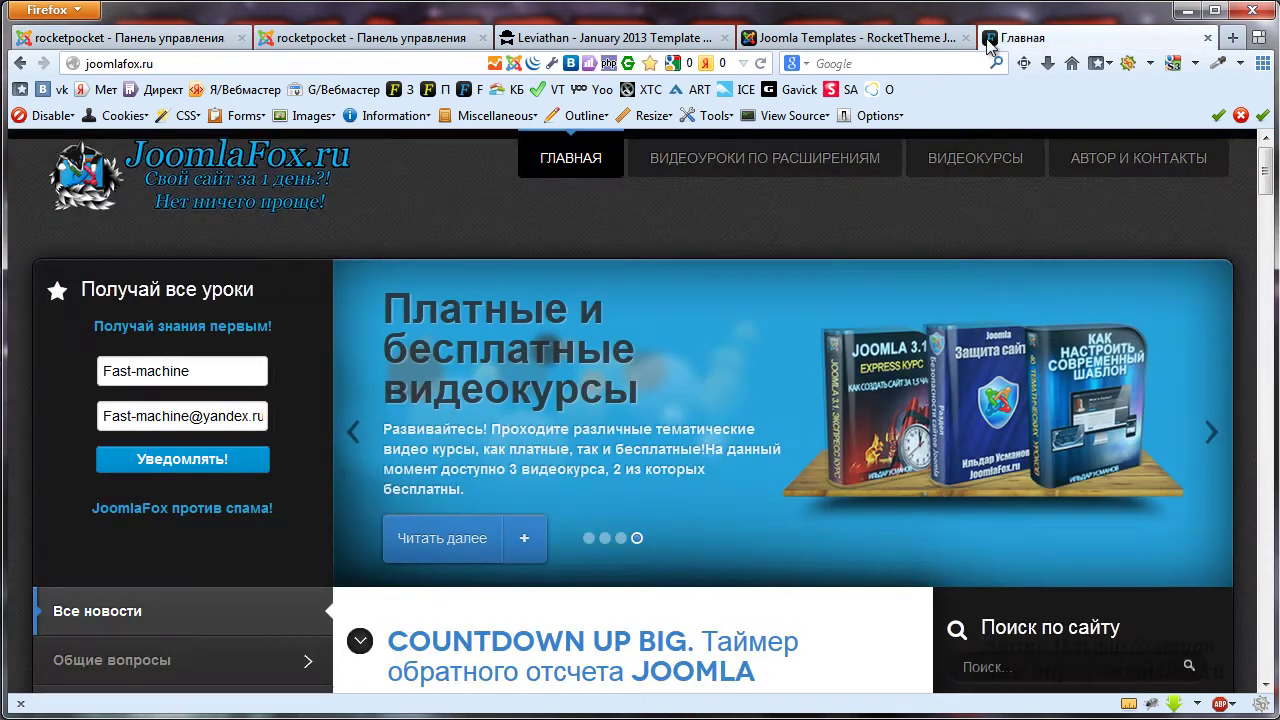
{"action": "left_click", "coordinate": [370, 37]}
{"action": "left_click", "coordinate": [137, 37]}
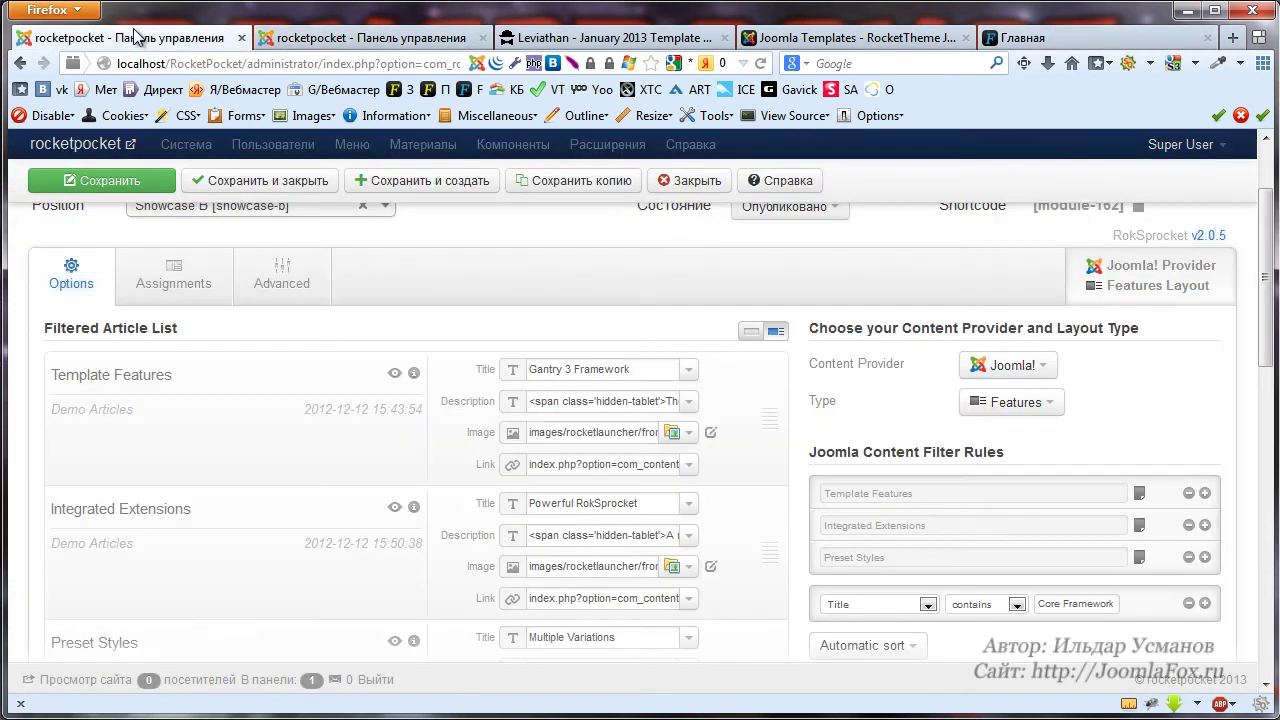
{"action": "left_click", "coordinate": [605, 37]}
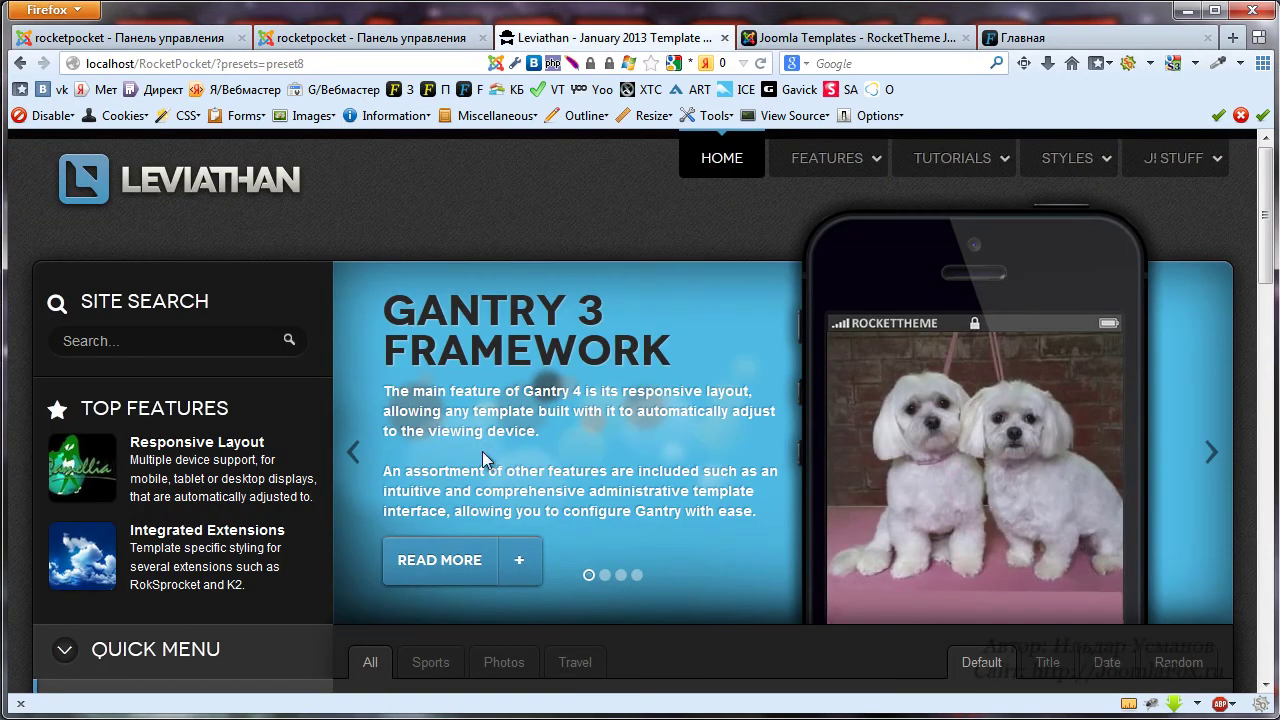
{"action": "left_click", "coordinate": [605, 576]}
{"action": "left_click", "coordinate": [621, 576]}
{"action": "left_click", "coordinate": [638, 576]}
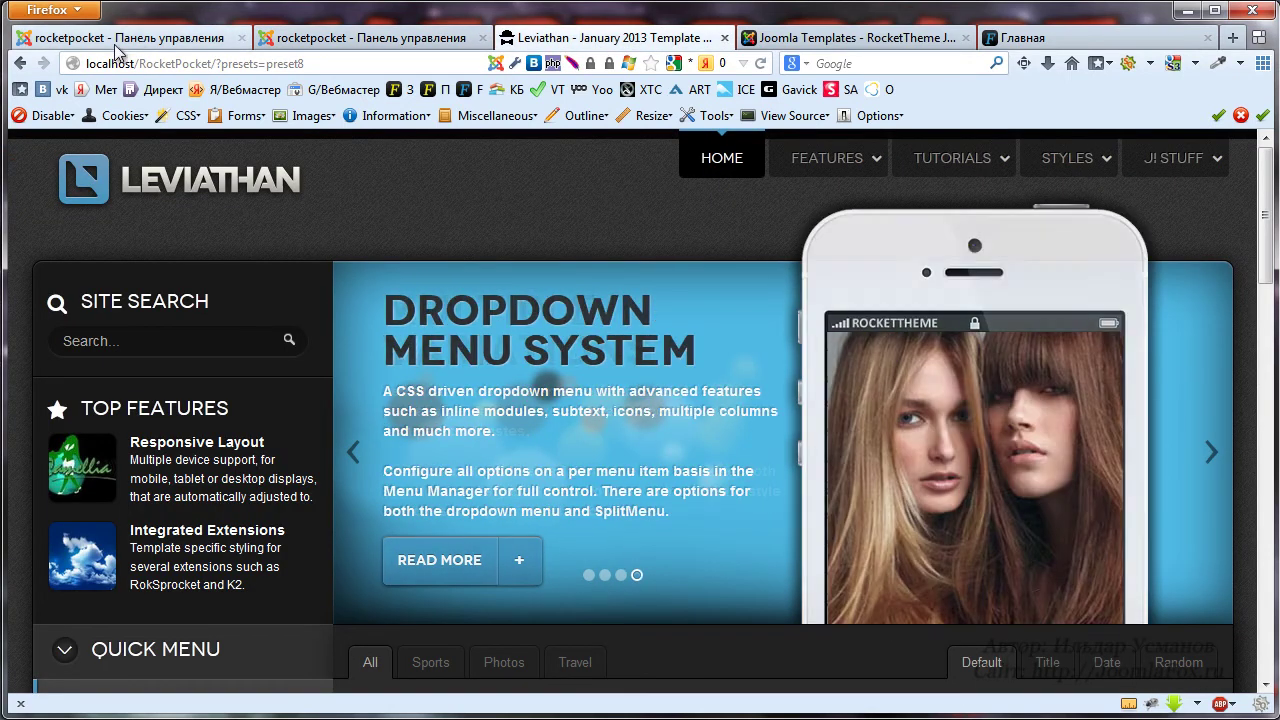
{"action": "left_click", "coordinate": [115, 45]}
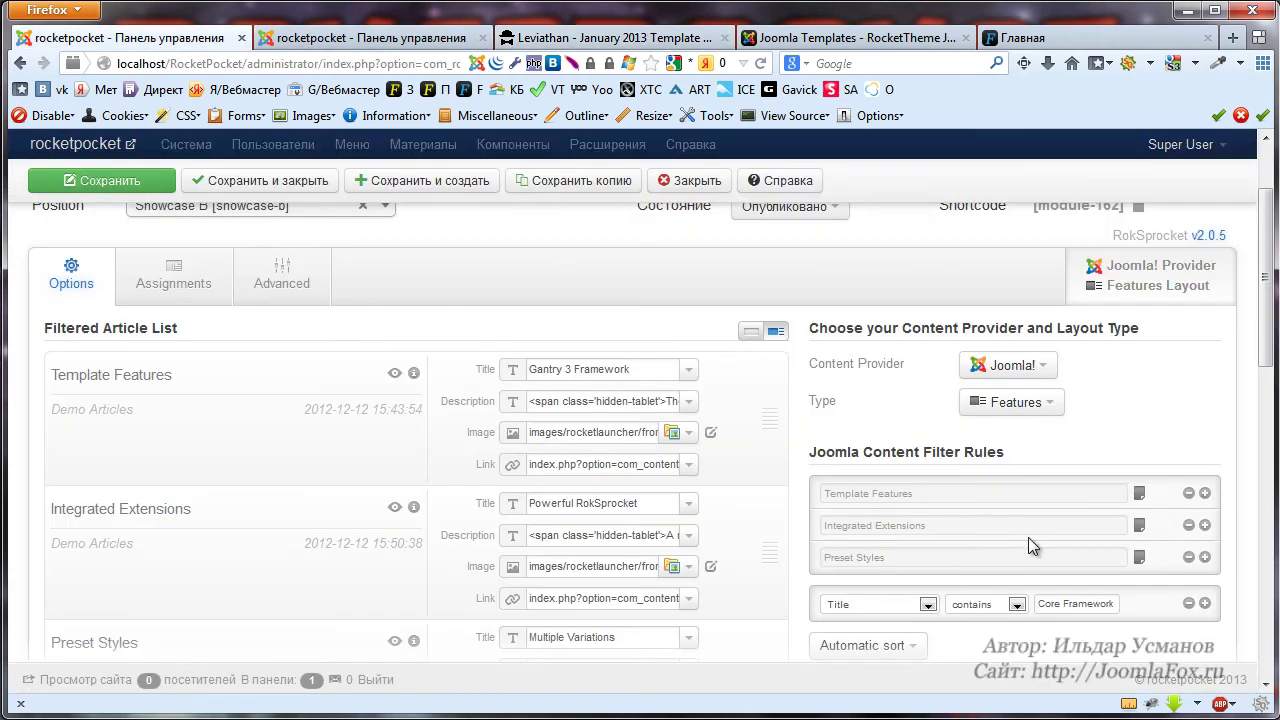
Manually move the Core Framework article above Integrated Extensions, and restore the original article order.
{"action": "scroll", "coordinate": [1000, 514], "scroll_direction": "down", "scroll_amount": 2}
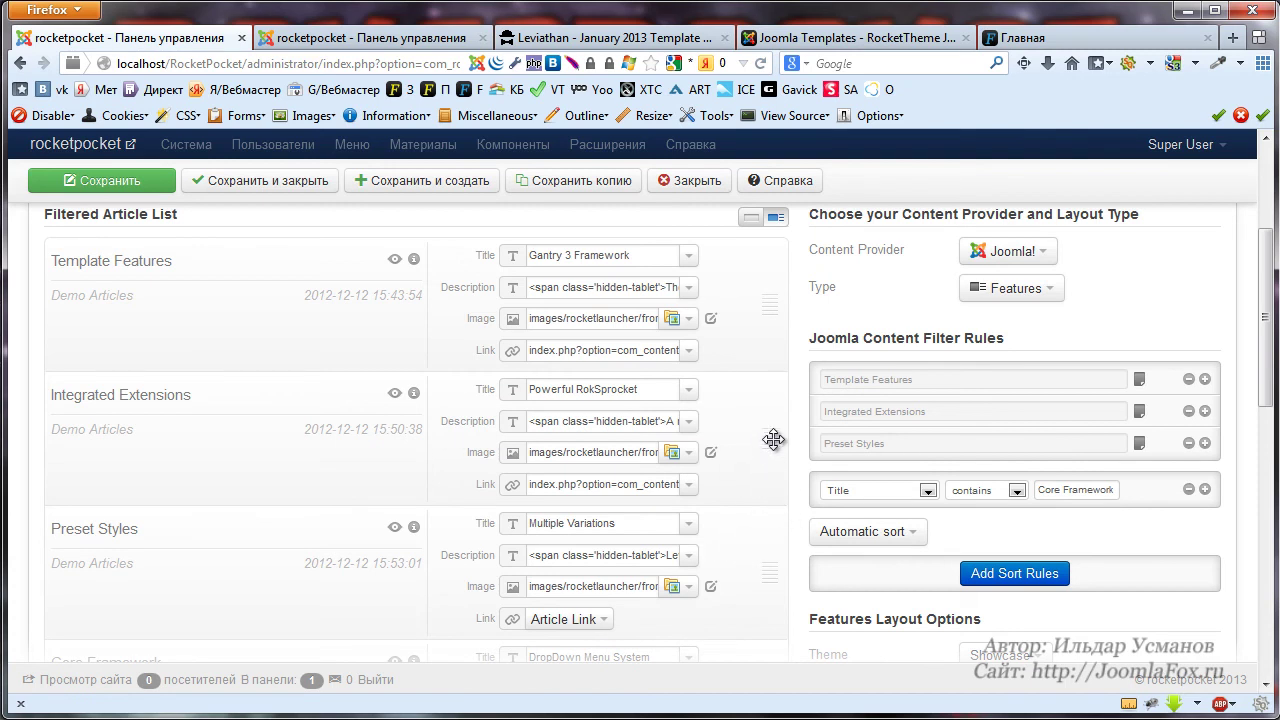
{"action": "scroll", "coordinate": [751, 478], "scroll_direction": "down", "scroll_amount": 3}
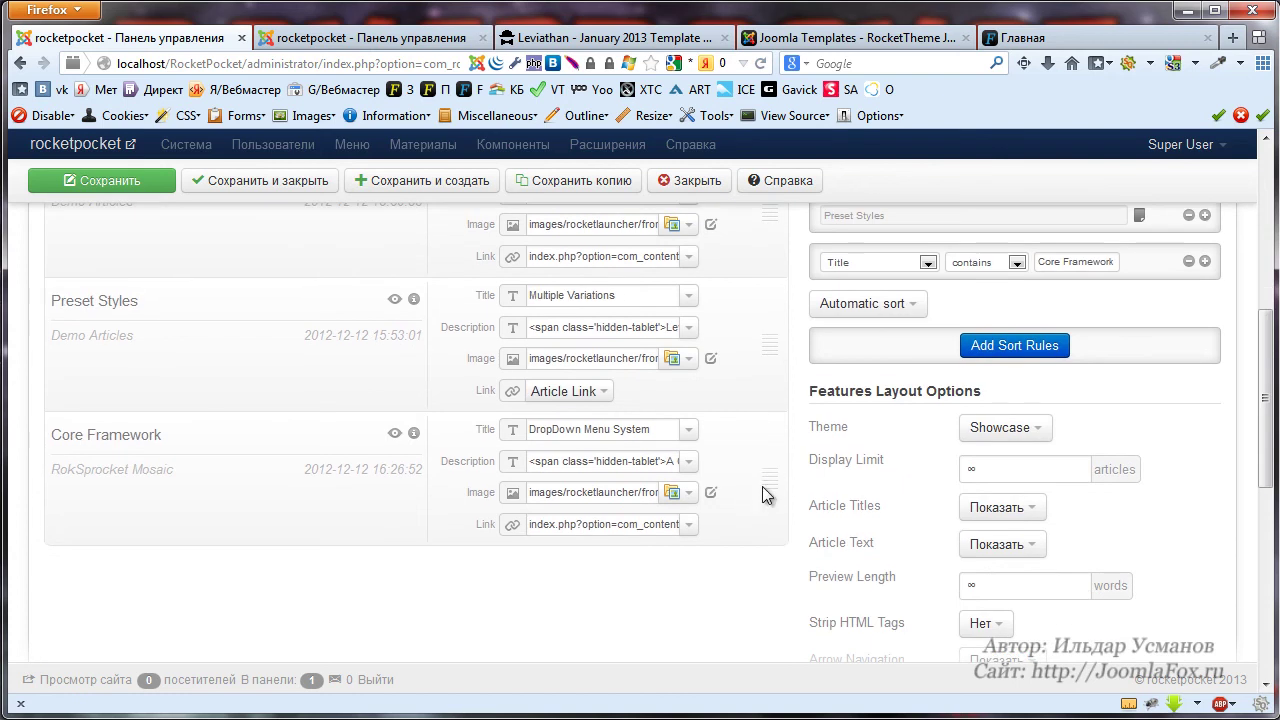
{"action": "scroll", "coordinate": [763, 489], "scroll_direction": "up", "scroll_amount": 2}
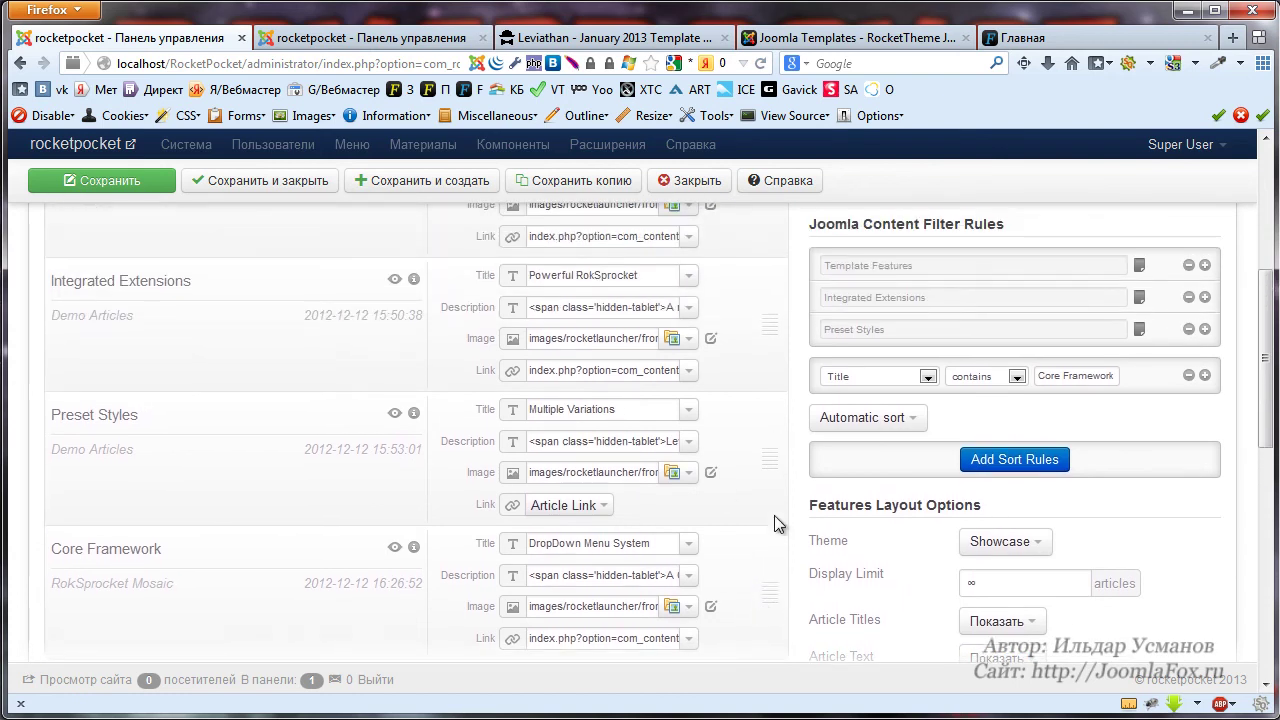
{"action": "left_click_drag", "start_coordinate": [771, 576], "coordinate": [752, 300]}
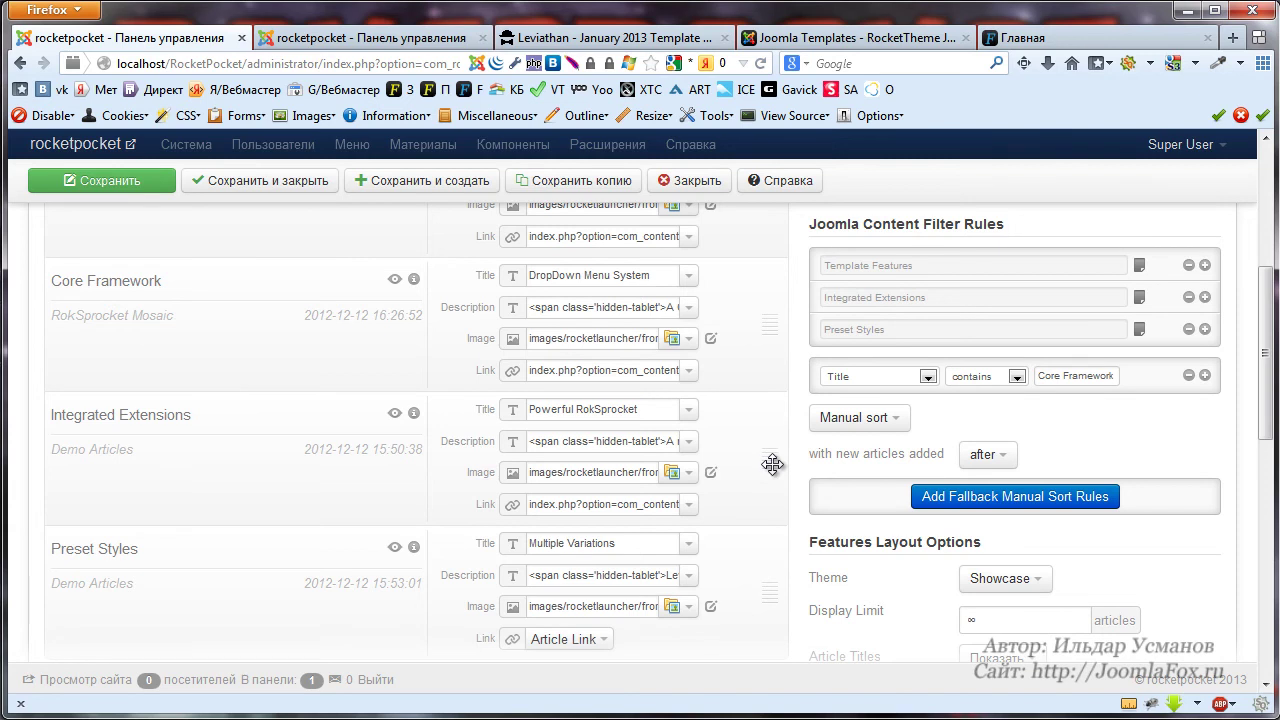
{"action": "left_click_drag", "start_coordinate": [772, 464], "coordinate": [751, 337]}
{"action": "left_click_drag", "start_coordinate": [772, 600], "coordinate": [756, 446]}
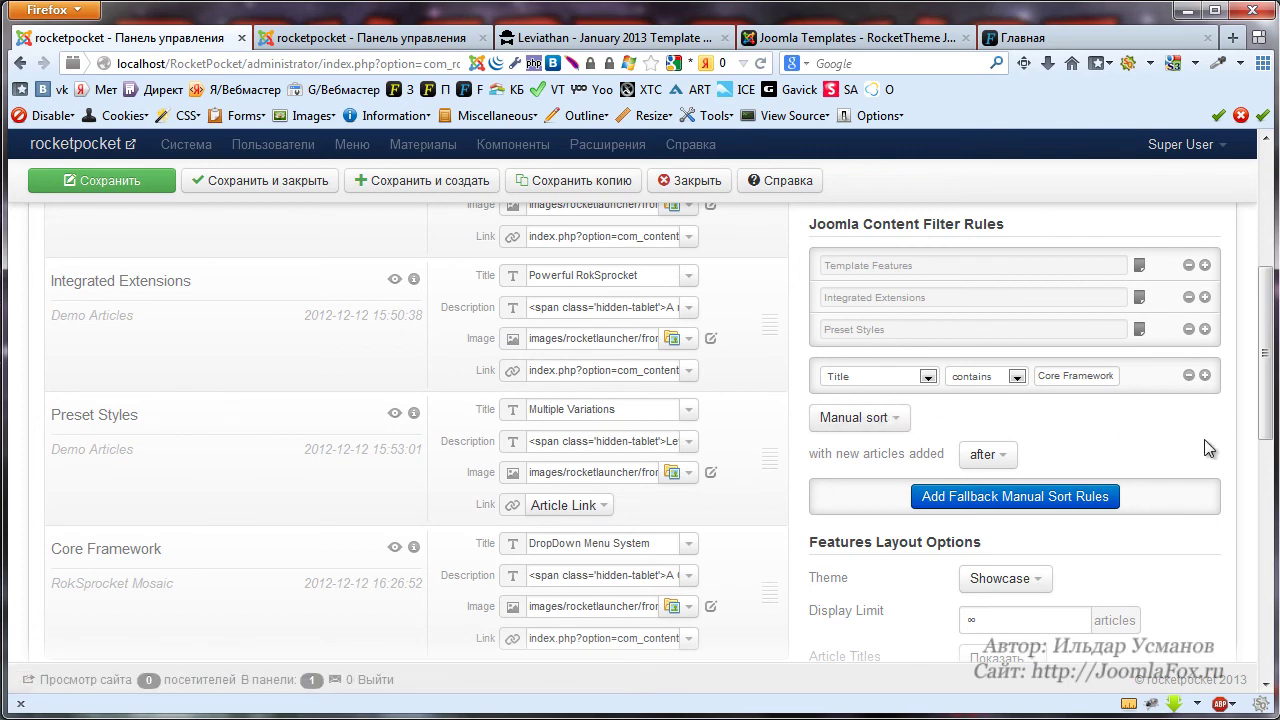
Check the available themes in the Features layout options and keep Showcase selected.
{"action": "scroll", "coordinate": [1205, 448], "scroll_direction": "down", "scroll_amount": 2}
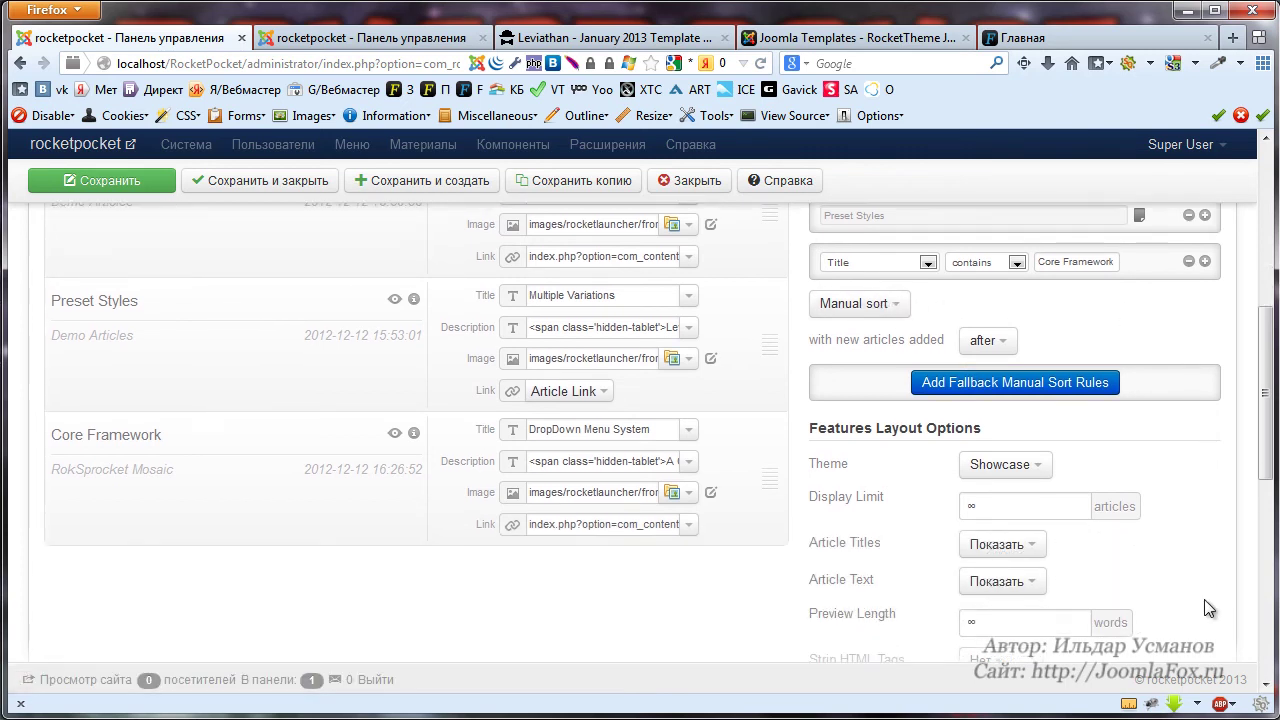
{"action": "scroll", "coordinate": [1201, 604], "scroll_direction": "down", "scroll_amount": 2}
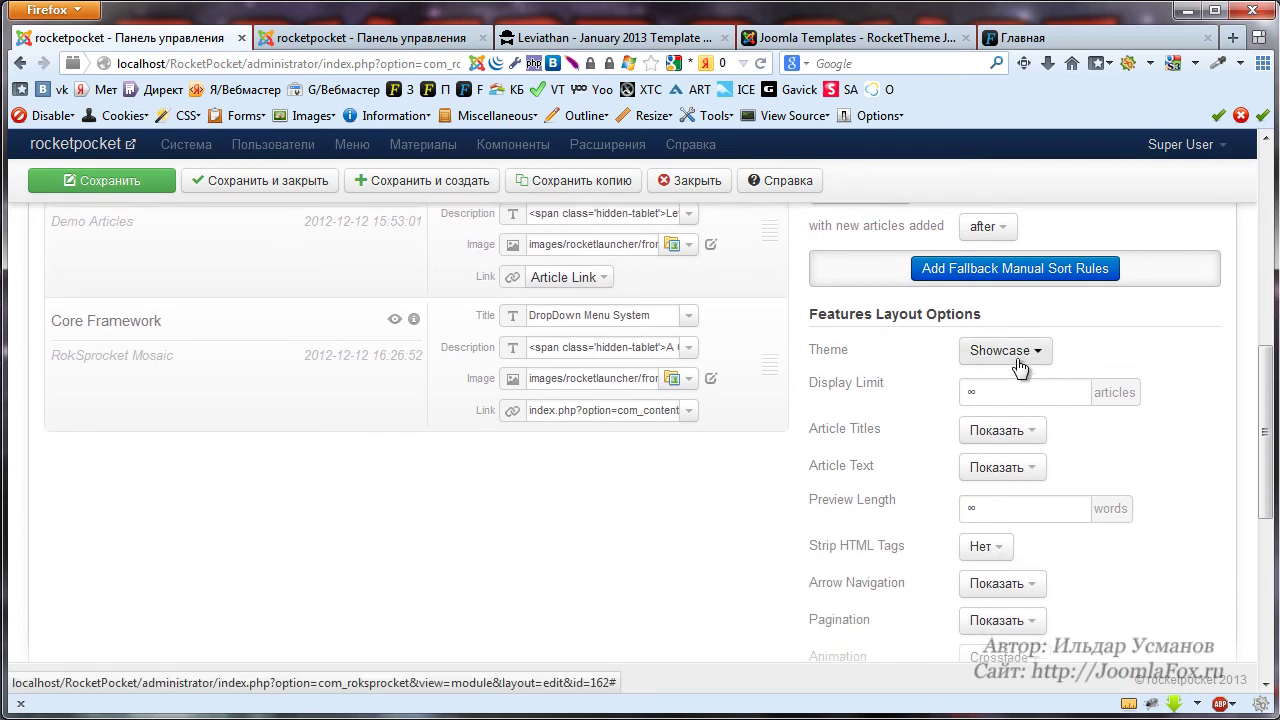
{"action": "left_click", "coordinate": [1019, 362]}
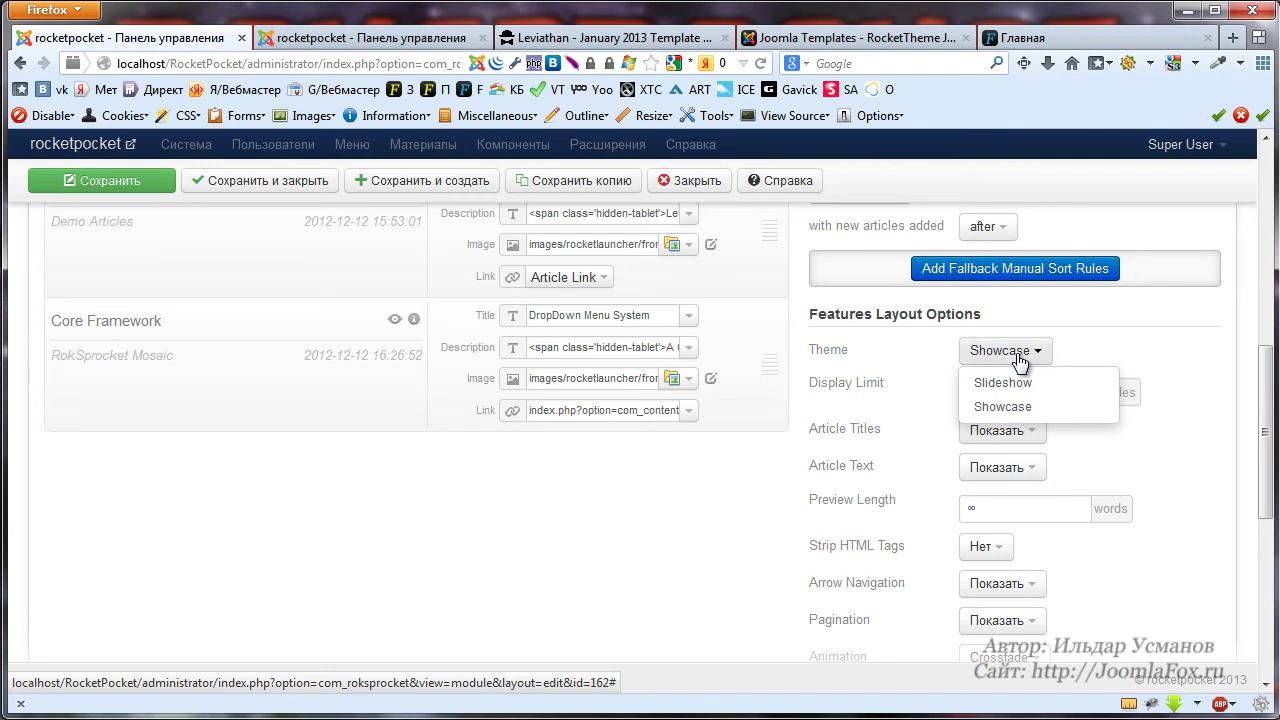
{"action": "left_click", "coordinate": [1003, 406]}
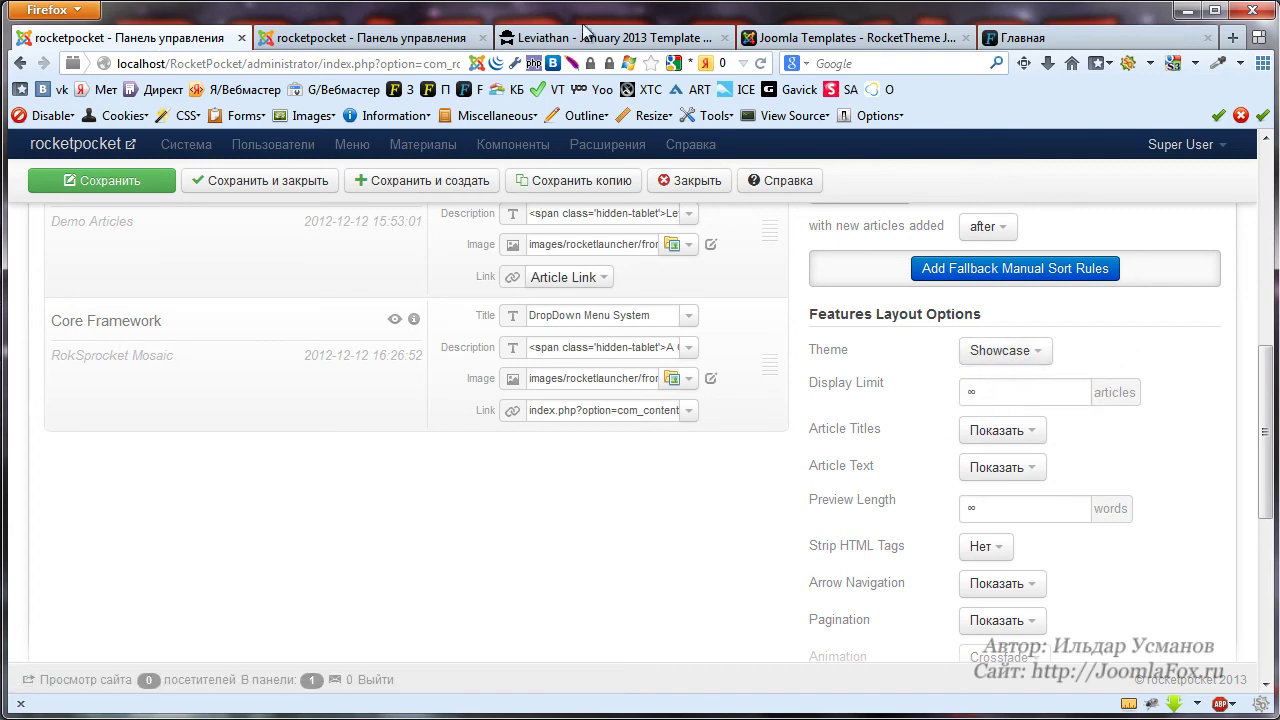
Switch to the Leviathan site and examine the text and image areas of the DropDown Menu System slide.
{"action": "left_click", "coordinate": [372, 38]}
{"action": "left_click", "coordinate": [553, 40]}
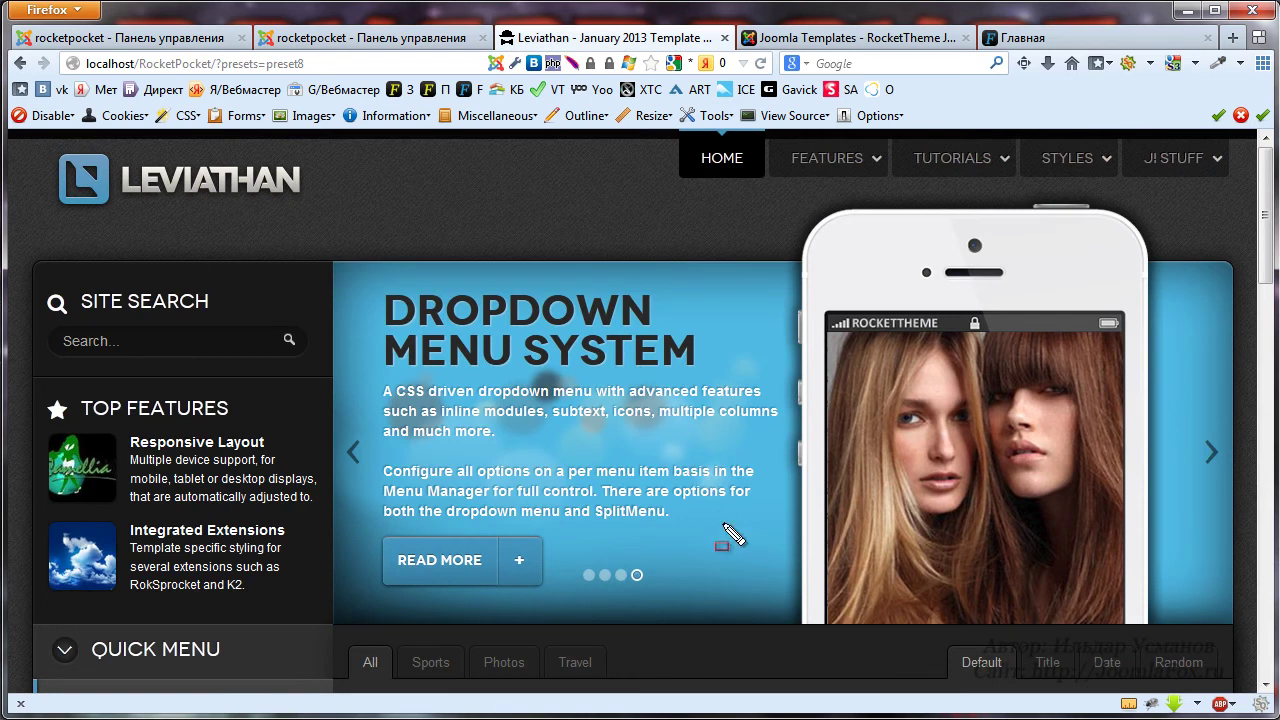
{"action": "mouse_move", "coordinate": [777, 272]}
{"action": "left_mouse_down"}
{"action": "mouse_move", "coordinate": [487, 557]}
{"action": "mouse_move", "coordinate": [350, 601]}
{"action": "mouse_move", "coordinate": [374, 605]}
{"action": "left_mouse_up"}
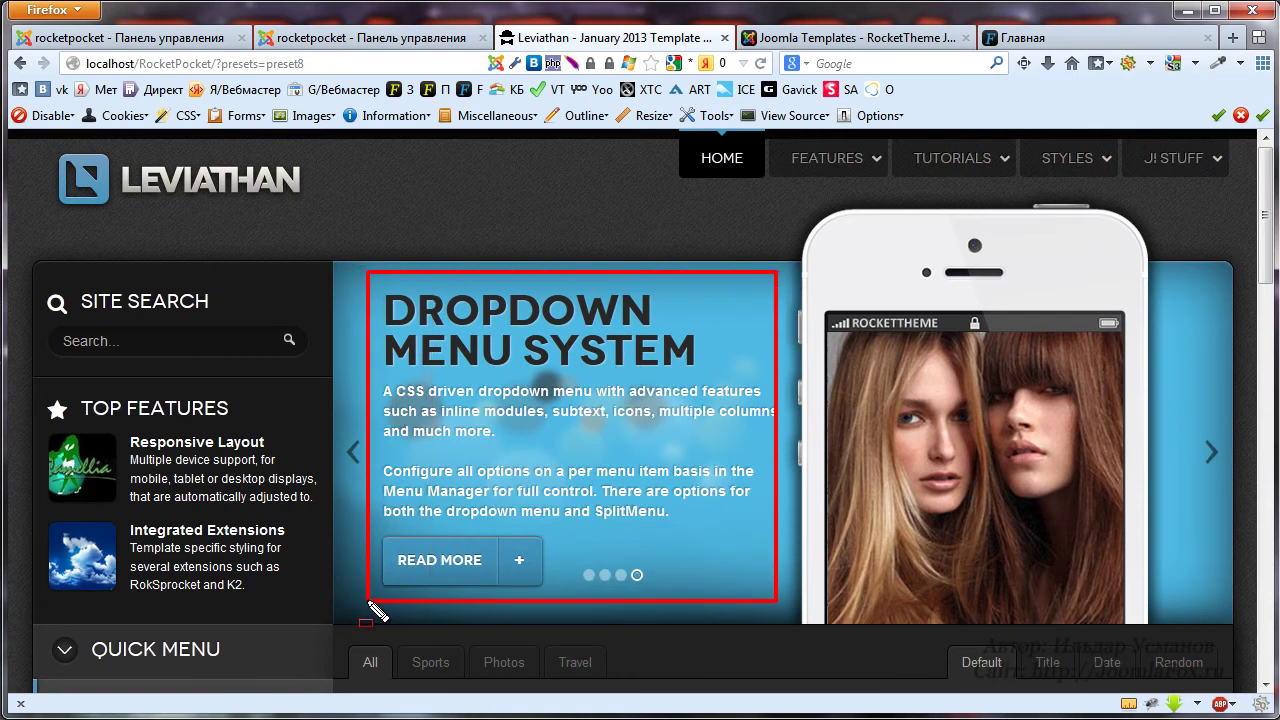
{"action": "key", "text": "Escape"}
{"action": "mouse_move", "coordinate": [763, 201]}
{"action": "left_mouse_down"}
{"action": "mouse_move", "coordinate": [1108, 571]}
{"action": "mouse_move", "coordinate": [1200, 615]}
{"action": "mouse_move", "coordinate": [1190, 629]}
{"action": "left_mouse_up"}
{"action": "key", "text": "Escape"}
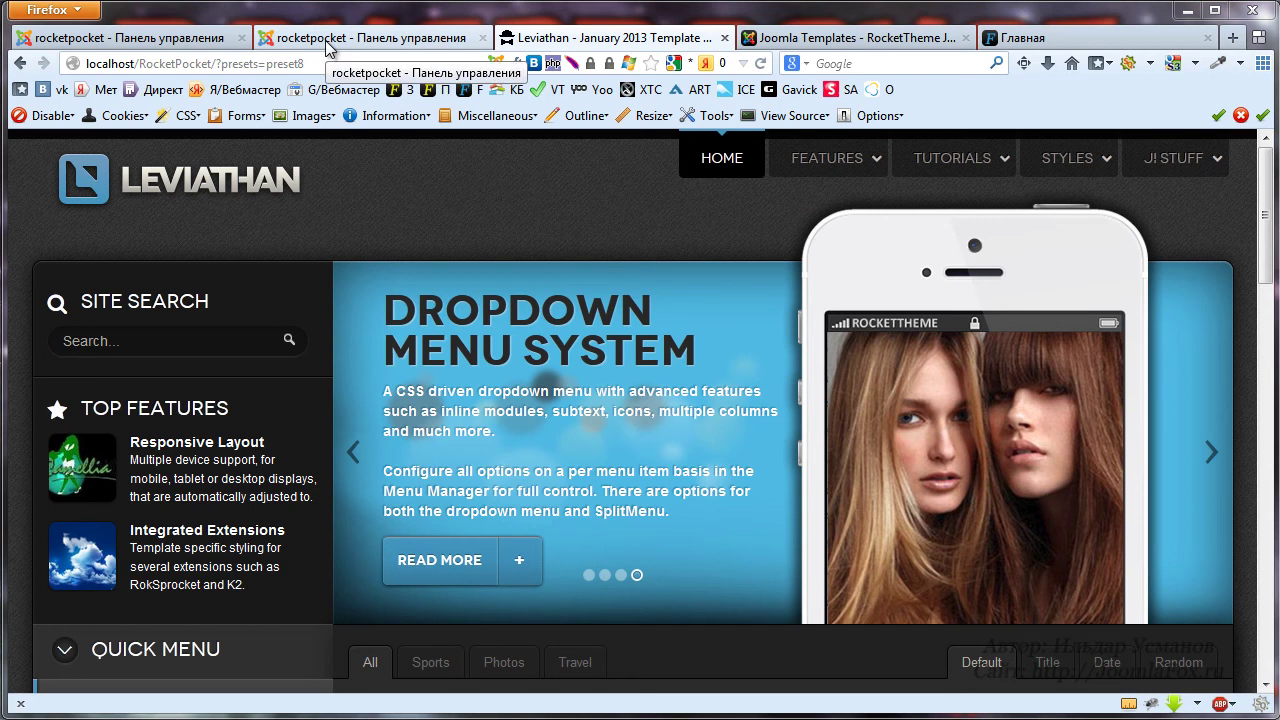
Open the Dec 12 - Cerulean template in the RocketTheme demo and look over its header slideshow.
{"action": "left_click", "coordinate": [403, 42]}
{"action": "left_click", "coordinate": [862, 38]}
{"action": "left_click", "coordinate": [583, 175]}
{"action": "scroll", "coordinate": [597, 420], "scroll_direction": "down", "scroll_amount": 3}
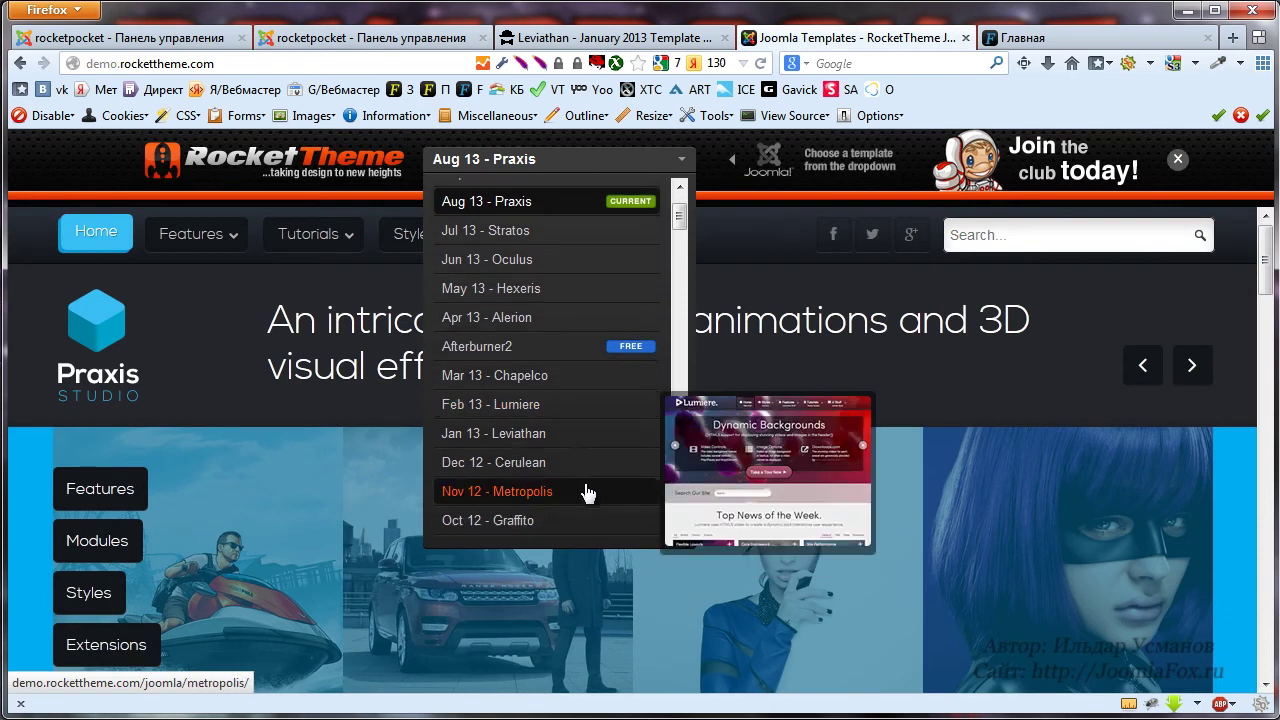
{"action": "left_click", "coordinate": [571, 463]}
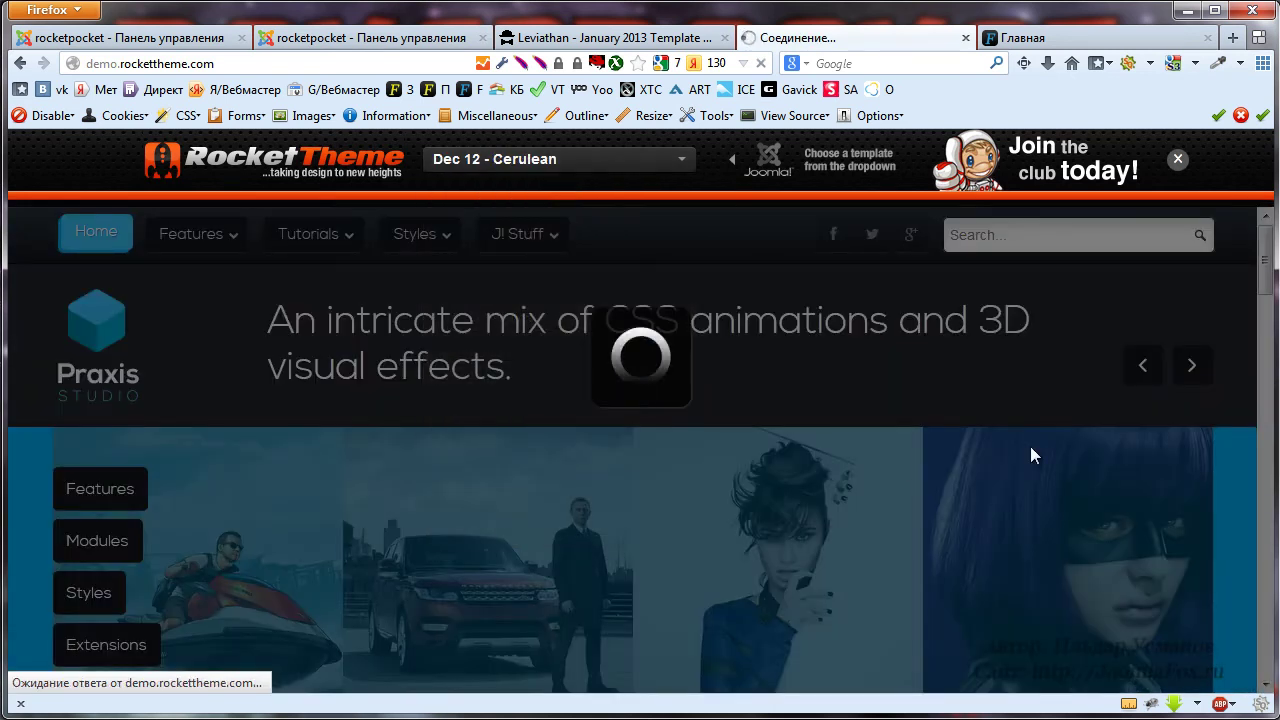
{"action": "scroll", "coordinate": [890, 435], "scroll_direction": "down", "scroll_amount": 5}
{"action": "scroll", "coordinate": [890, 435], "scroll_direction": "up", "scroll_amount": 5}
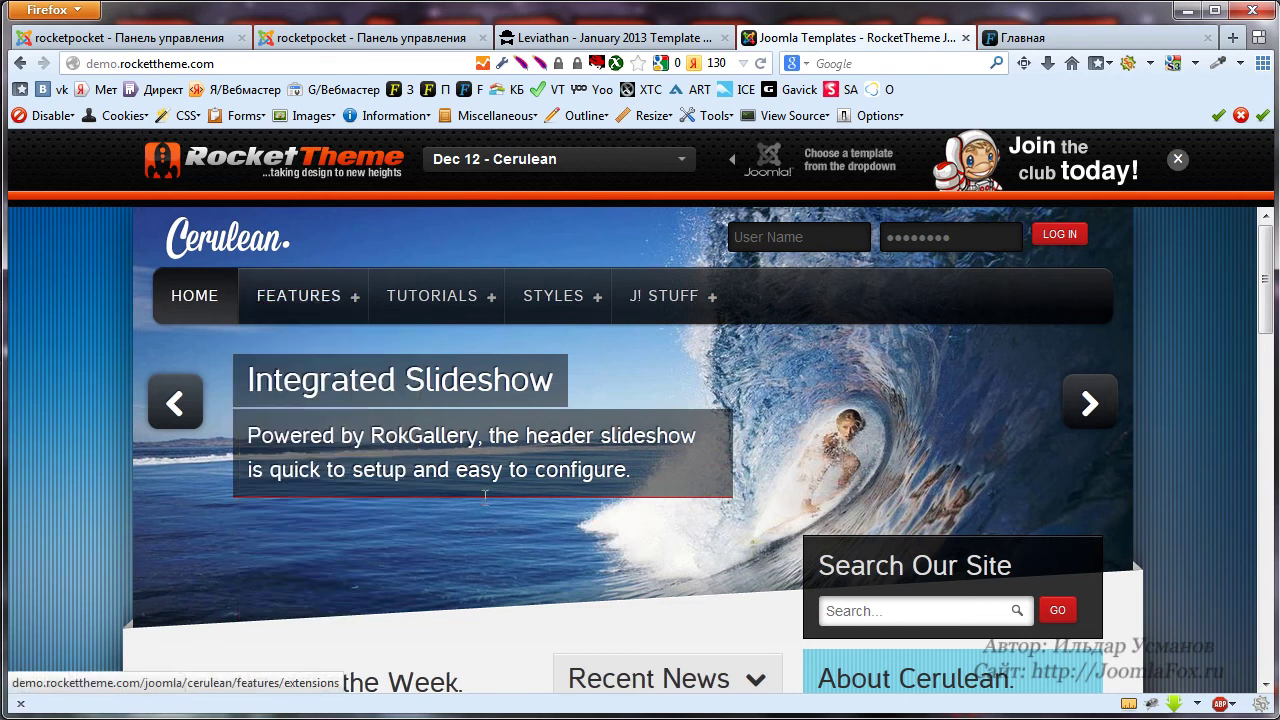
Return to the RokSprocket module settings and review the theme choices again, keeping Showcase.
{"action": "left_click", "coordinate": [518, 37]}
{"action": "left_click", "coordinate": [365, 45]}
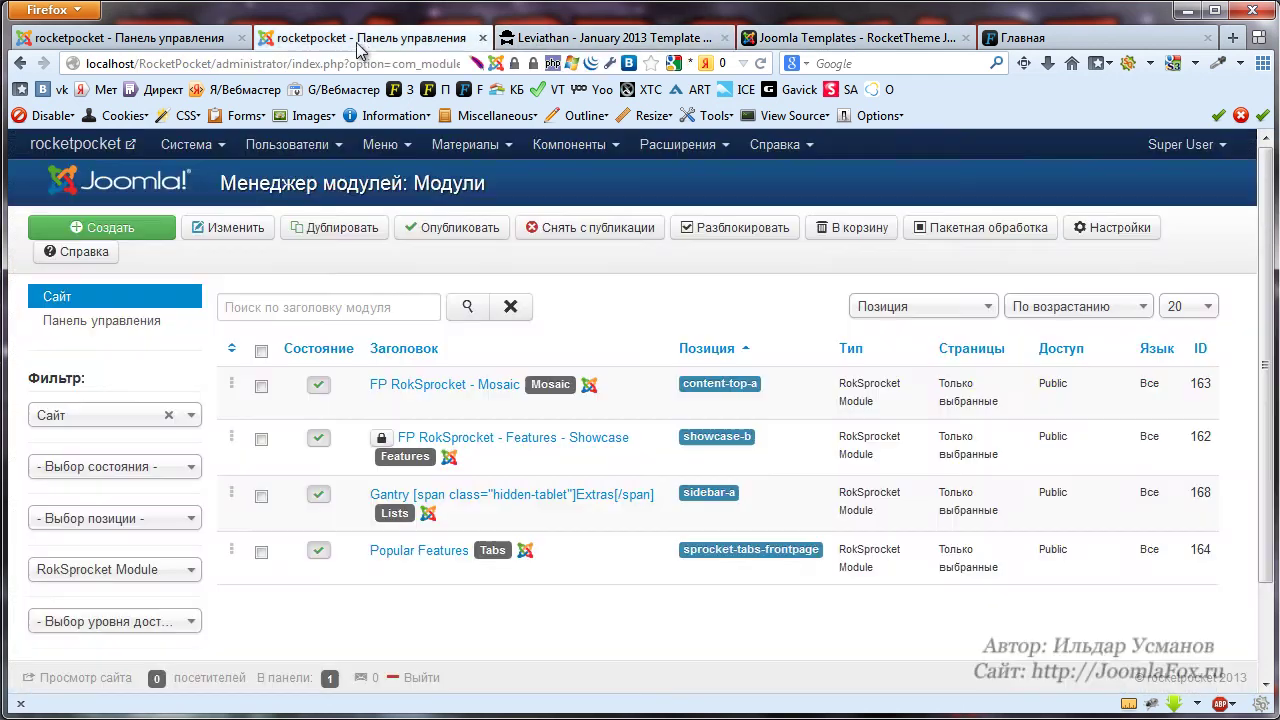
{"action": "left_click", "coordinate": [152, 40]}
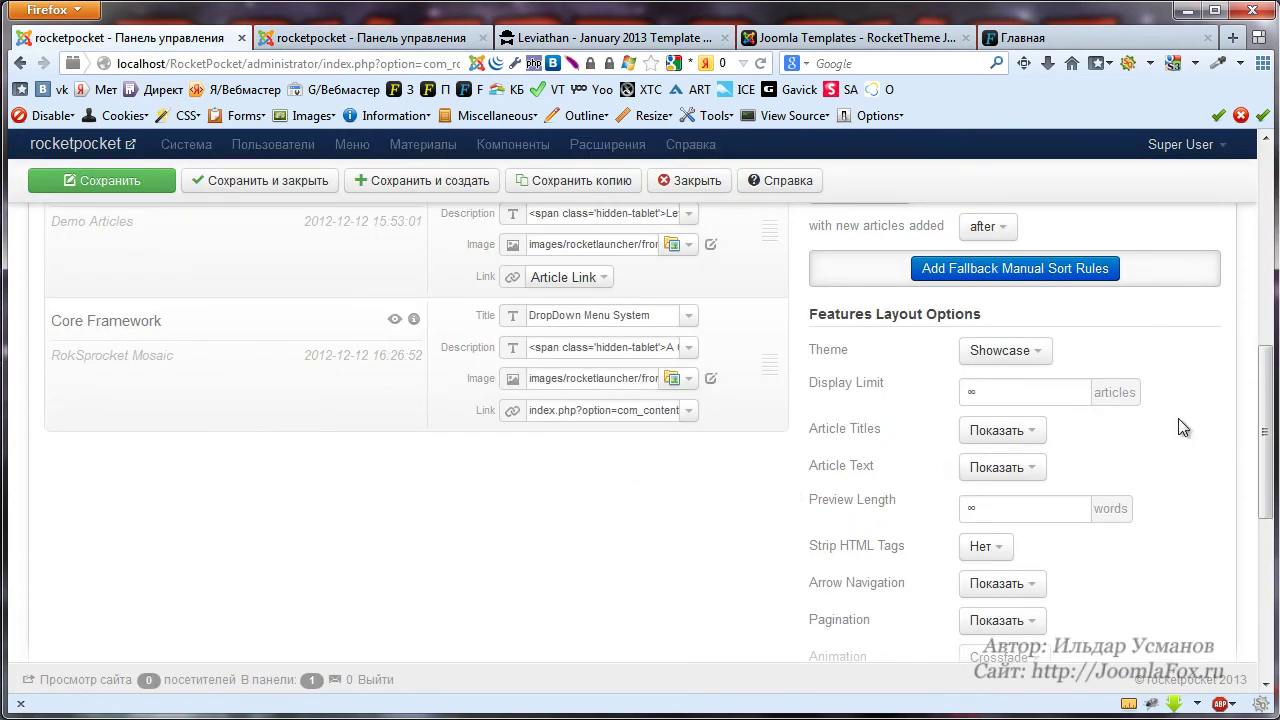
{"action": "left_click", "coordinate": [1003, 351]}
{"action": "left_click", "coordinate": [1080, 411]}
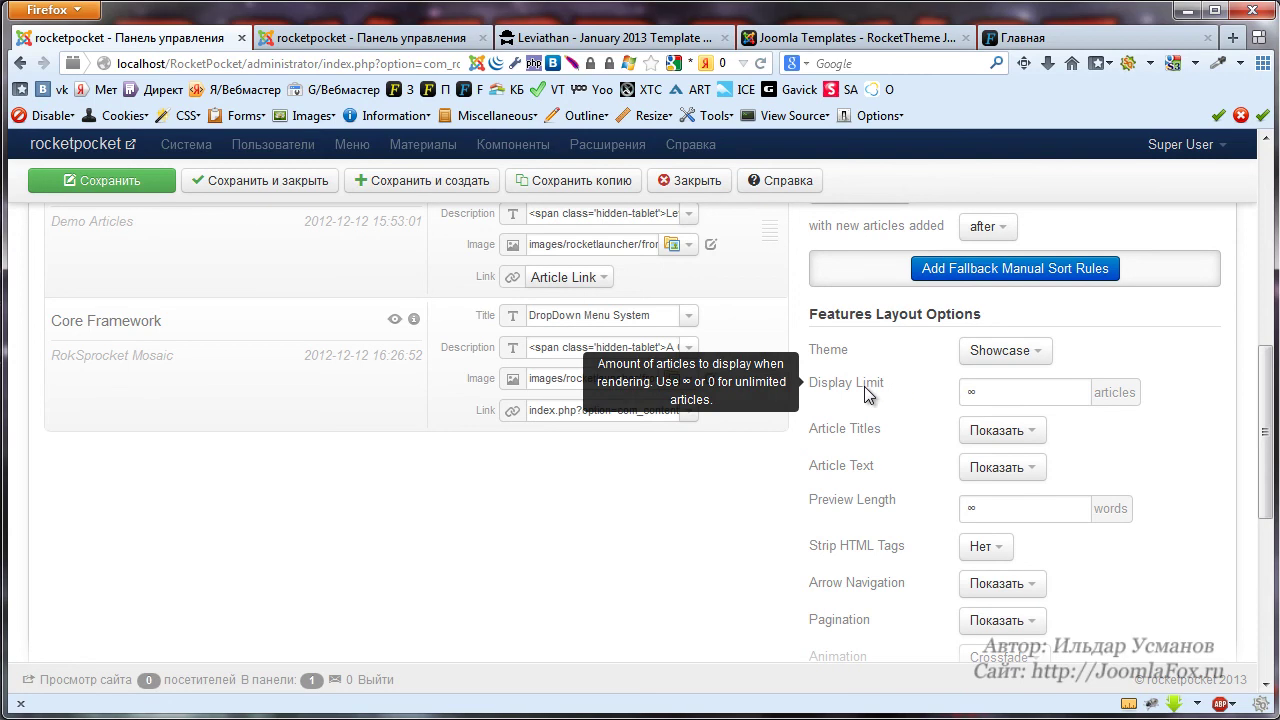
Examine the Display Limit setting and its explanation alongside the article list, leaving the limit unchanged.
{"action": "scroll", "coordinate": [136, 353], "scroll_direction": "up", "scroll_amount": 3}
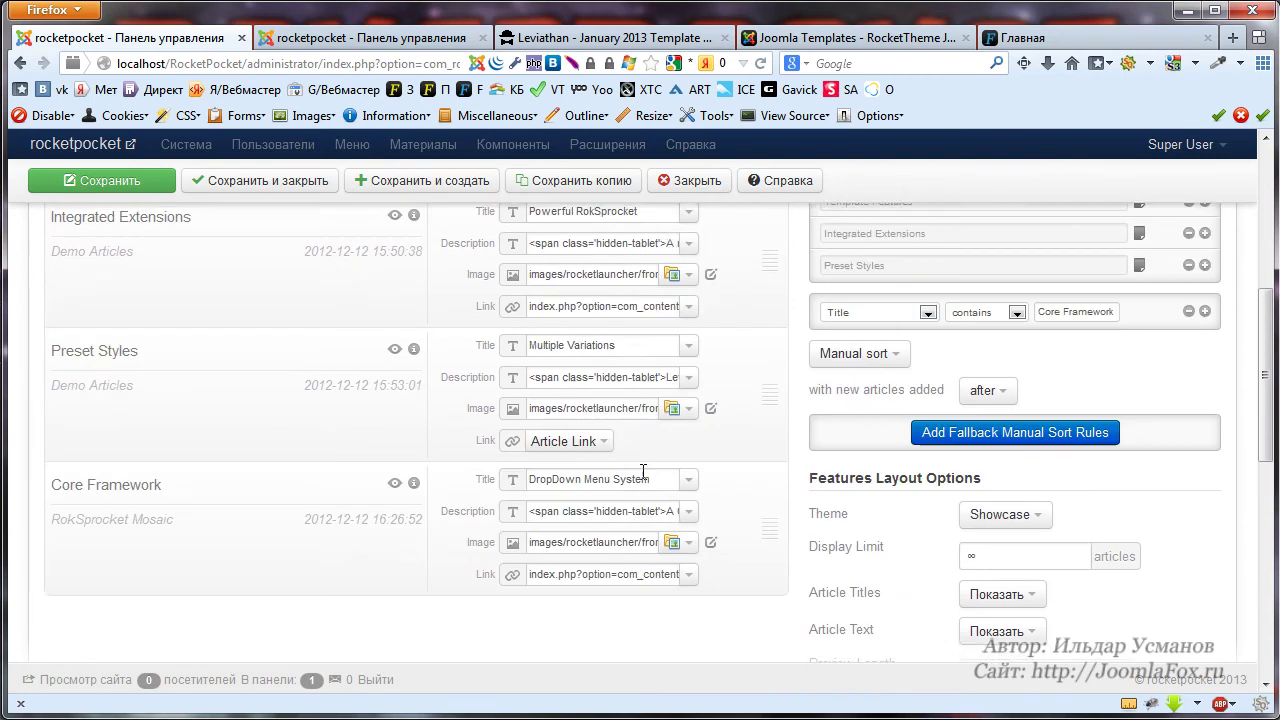
{"action": "scroll", "coordinate": [135, 352], "scroll_direction": "up", "scroll_amount": 4}
{"action": "scroll", "coordinate": [600, 460], "scroll_direction": "down", "scroll_amount": 5}
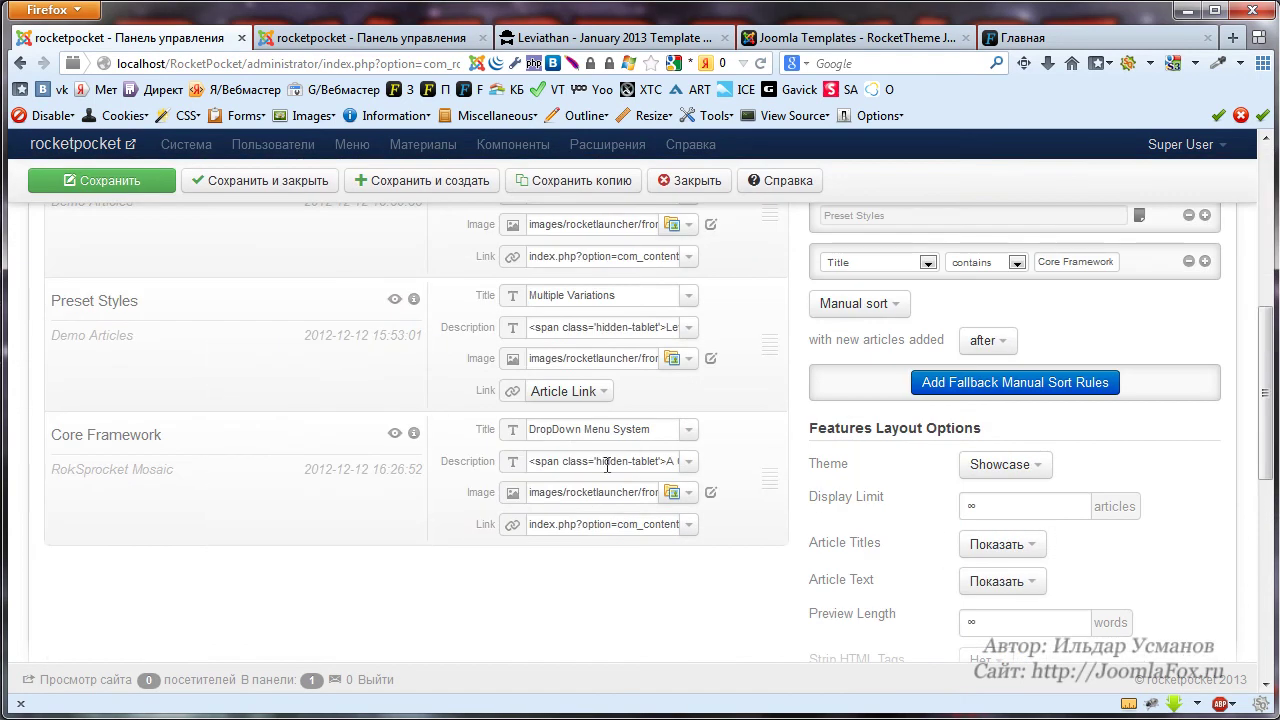
{"action": "left_click", "coordinate": [1038, 511]}
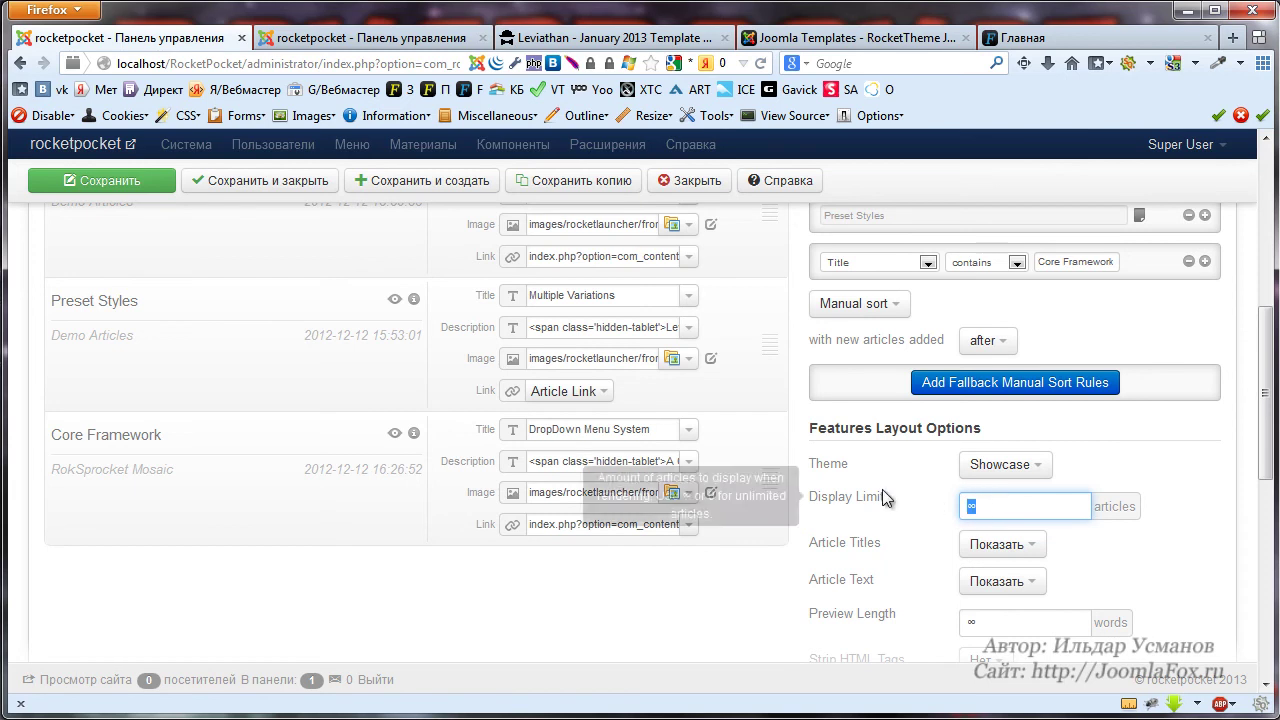
{"action": "mouse_move", "coordinate": [868, 508]}
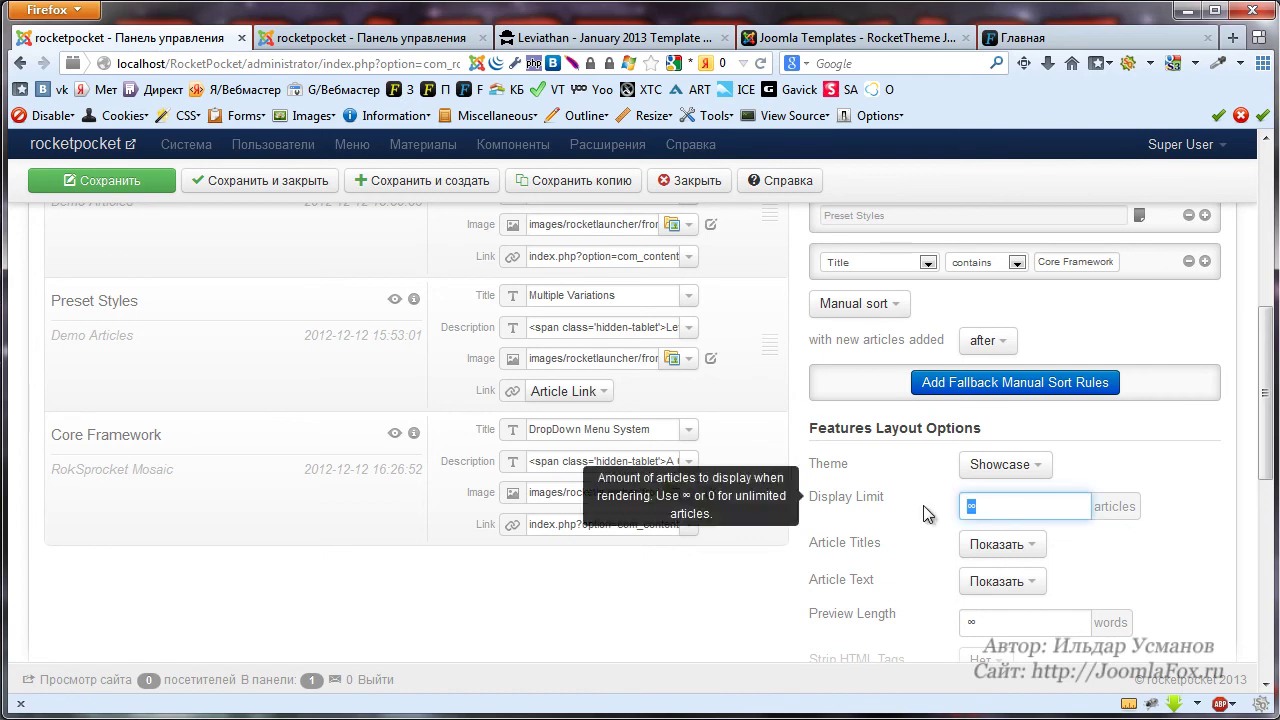
{"action": "key", "text": "Right"}
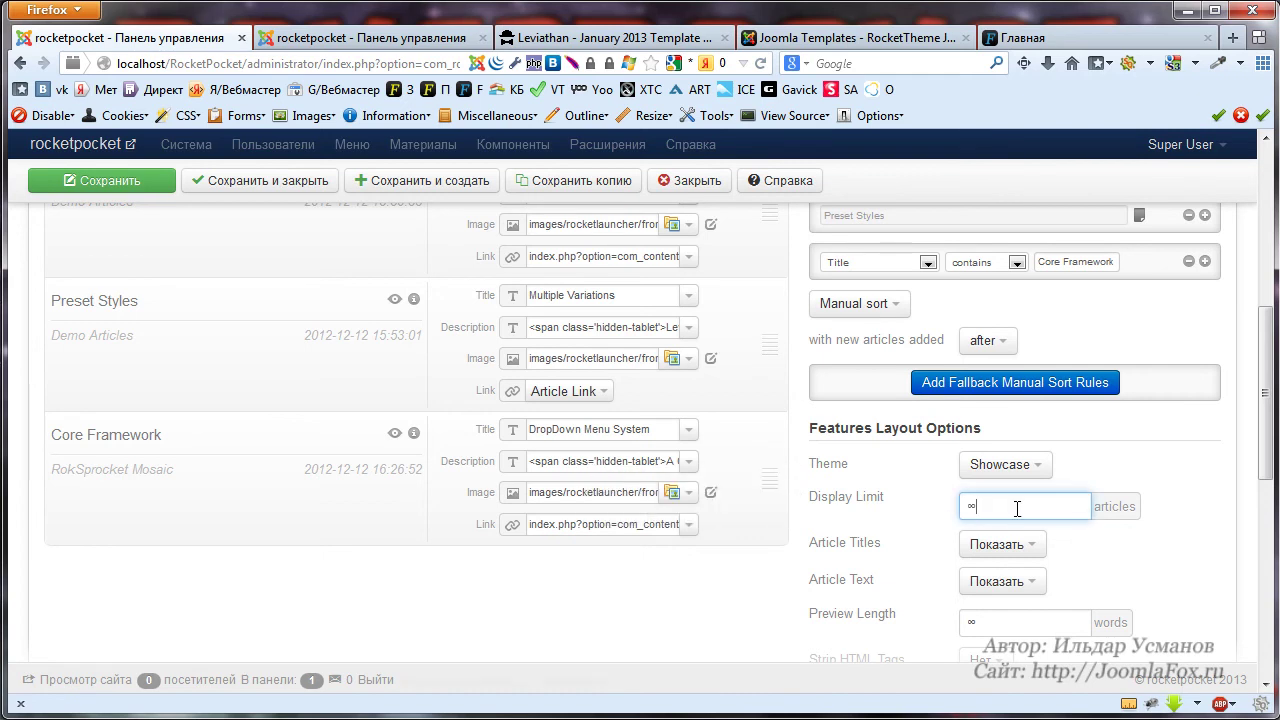
{"action": "left_click", "coordinate": [1045, 553]}
{"action": "left_click", "coordinate": [1048, 556]}
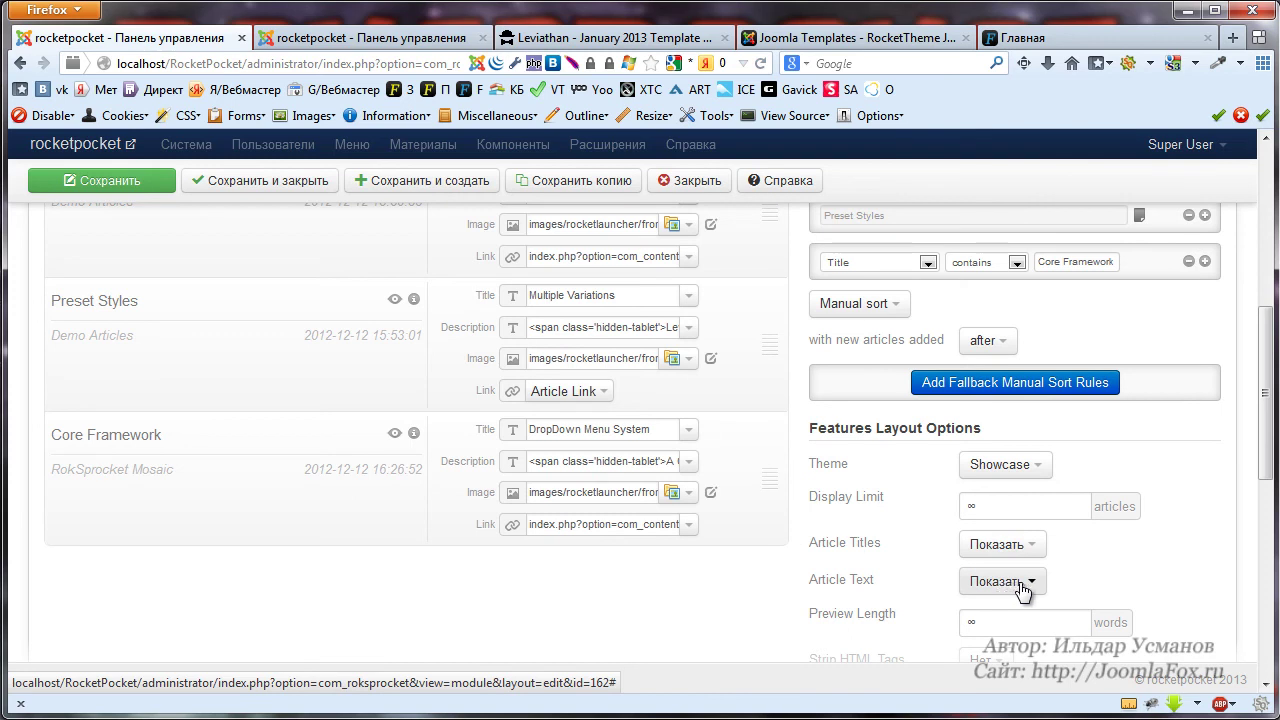
Review the Preview Length option and compare it with the description text of the slide on the Leviathan site.
{"action": "scroll", "coordinate": [1100, 575], "scroll_direction": "down", "scroll_amount": 2}
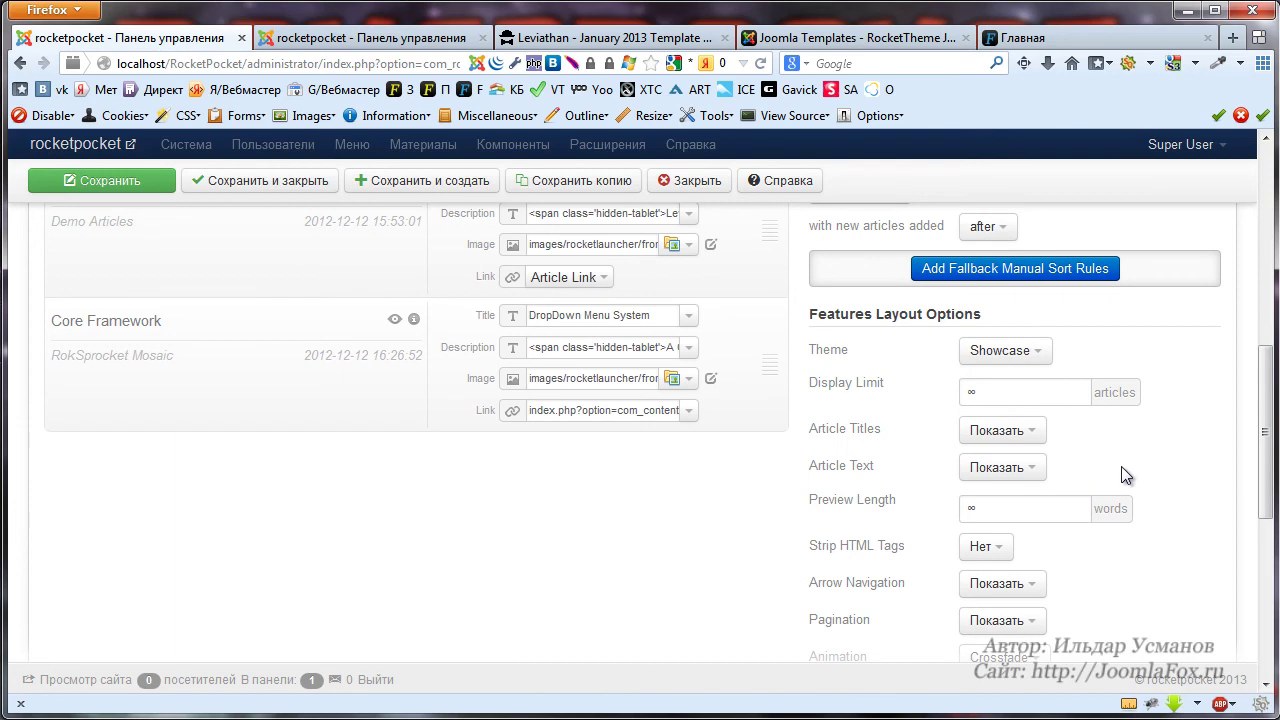
{"action": "mouse_move", "coordinate": [822, 509]}
{"action": "left_click", "coordinate": [572, 46]}
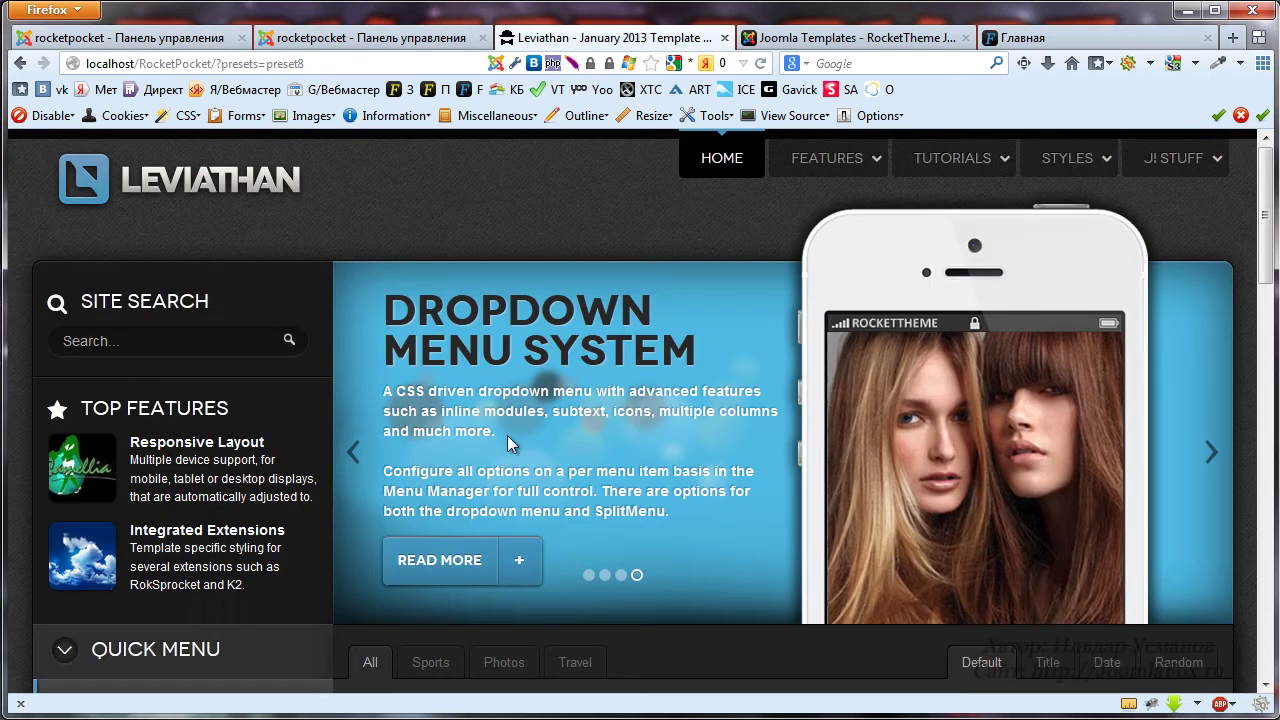
{"action": "left_click_drag", "start_coordinate": [388, 385], "coordinate": [663, 501]}
{"action": "left_click_drag", "start_coordinate": [380, 386], "coordinate": [621, 490]}
{"action": "left_click_drag", "start_coordinate": [388, 390], "coordinate": [698, 518]}
Go back to the module settings and look through the remaining Features layout options.
{"action": "left_click", "coordinate": [292, 40]}
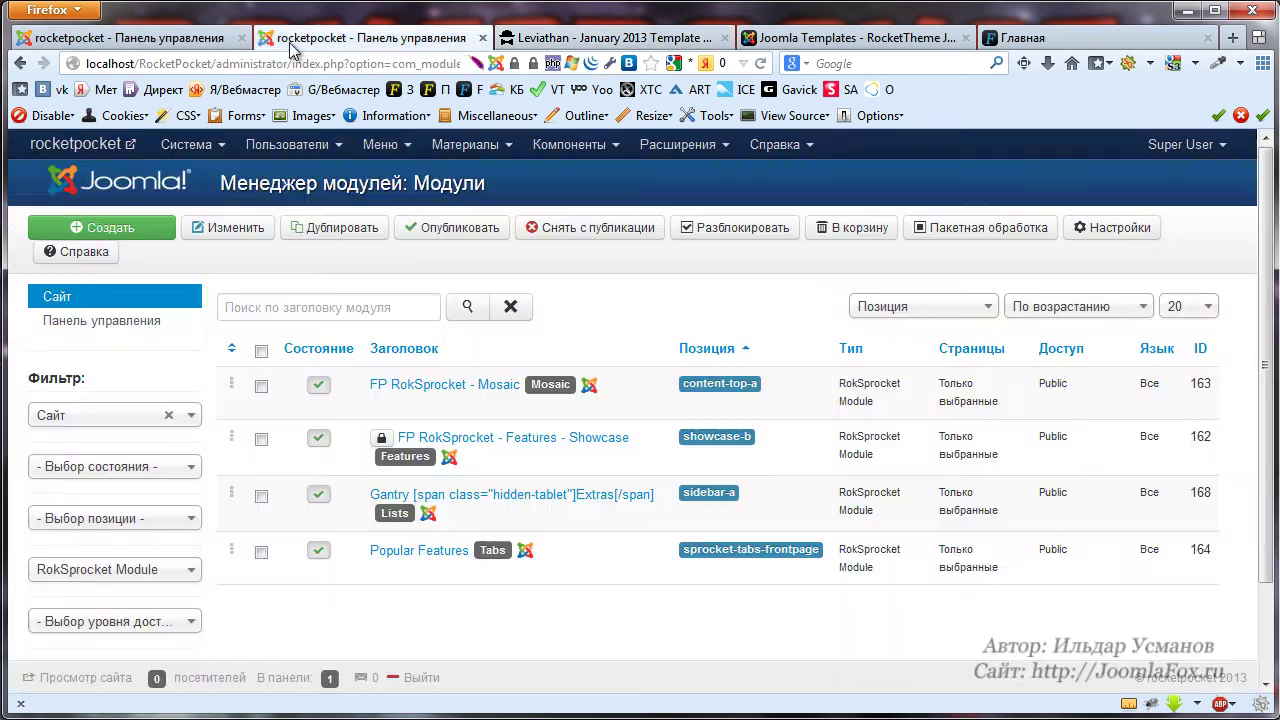
{"action": "left_click", "coordinate": [122, 45]}
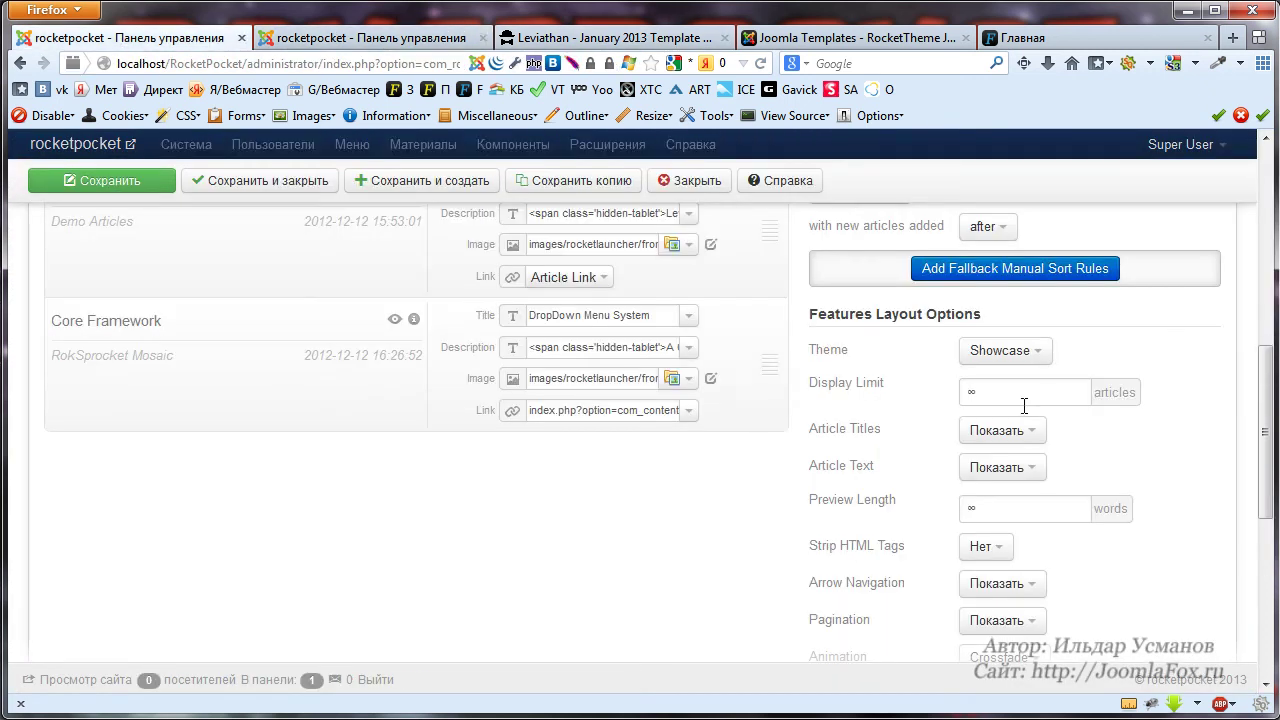
{"action": "scroll", "coordinate": [1157, 443], "scroll_direction": "down", "scroll_amount": 3}
{"action": "scroll", "coordinate": [980, 420], "scroll_direction": "up", "scroll_amount": 2}
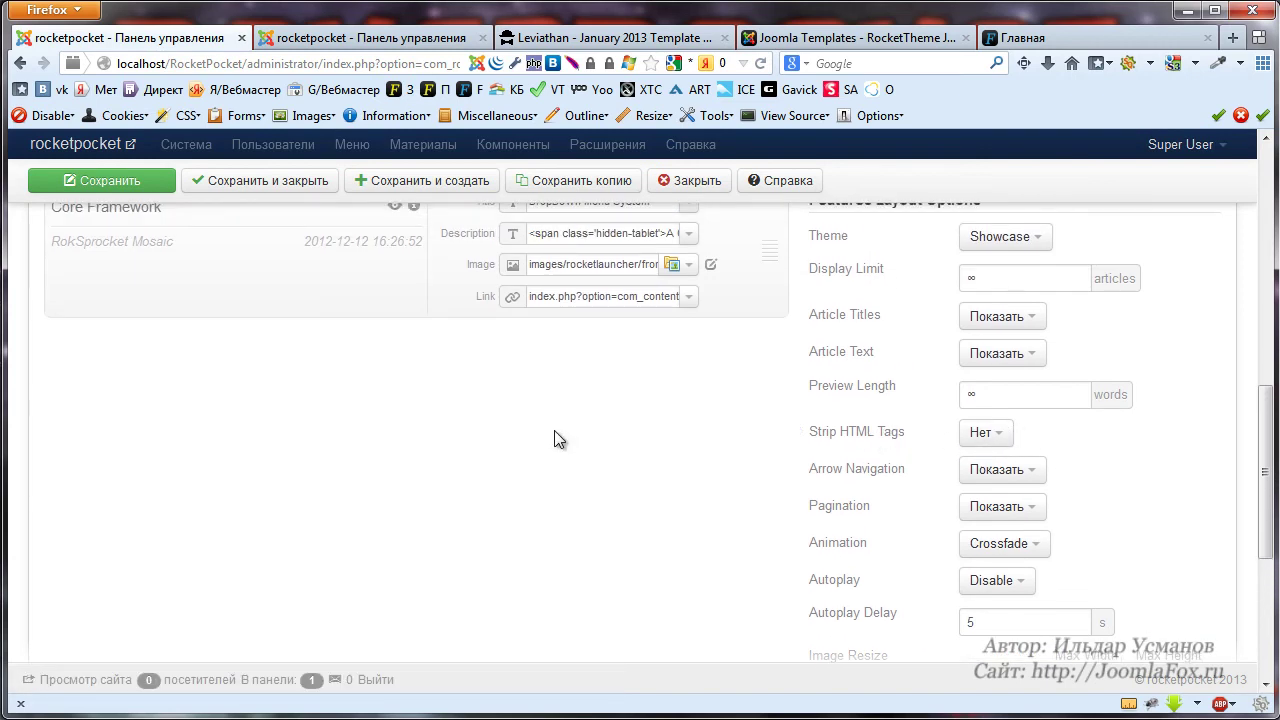
Examine the HTML in the Core Framework article's Description field in relation to the Strip HTML Tags option.
{"action": "scroll", "coordinate": [554, 437], "scroll_direction": "up", "scroll_amount": 2}
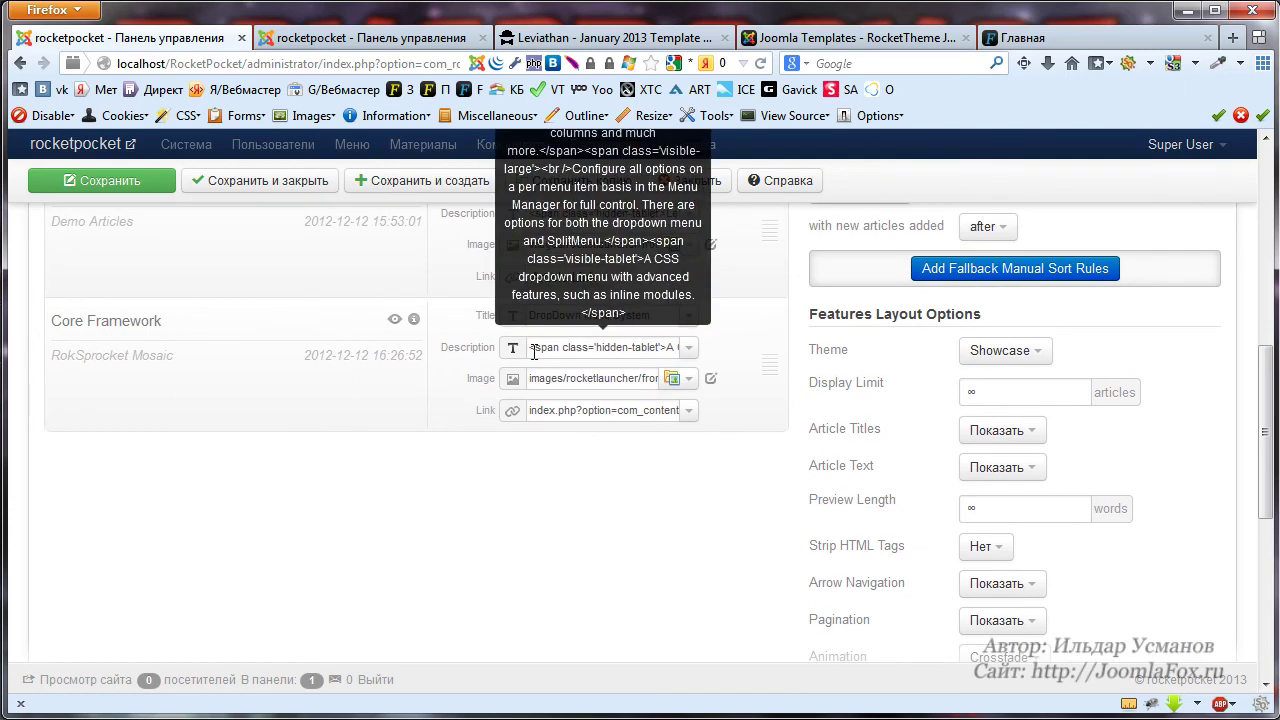
{"action": "scroll", "coordinate": [534, 352], "scroll_direction": "up", "scroll_amount": 2}
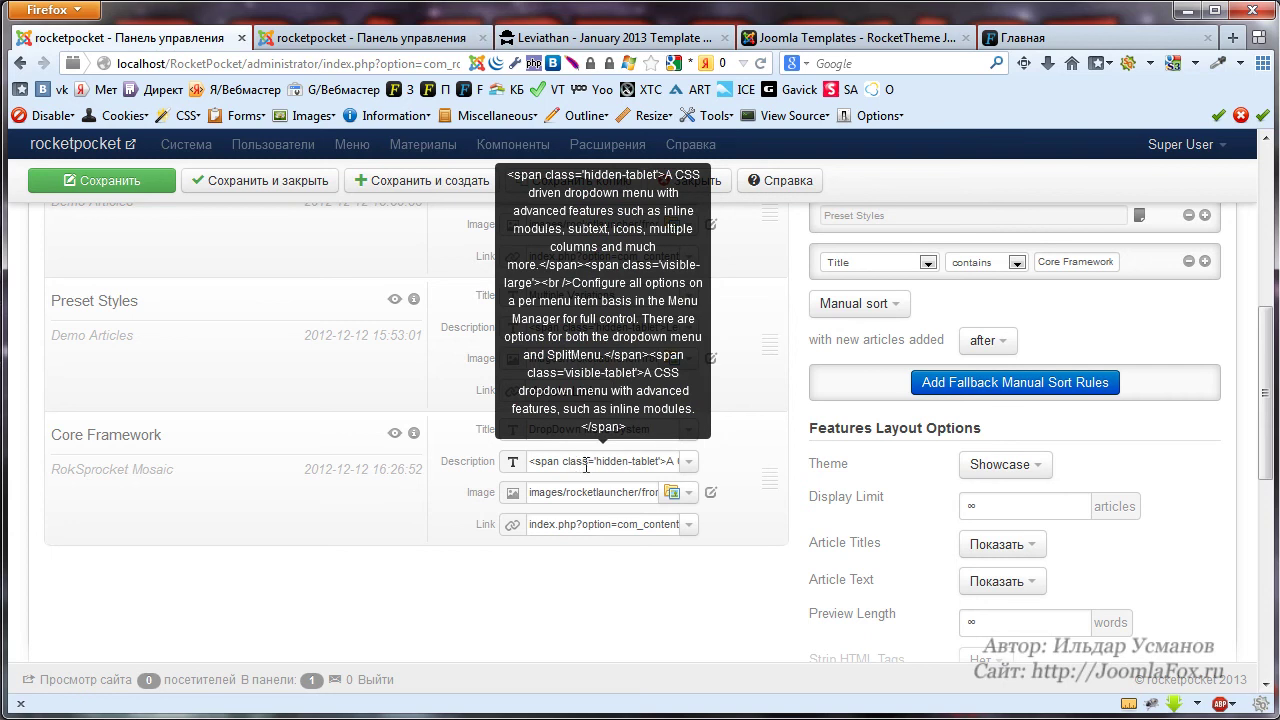
{"action": "scroll", "coordinate": [1020, 600], "scroll_direction": "down", "scroll_amount": 2}
{"action": "left_click", "coordinate": [1000, 550]}
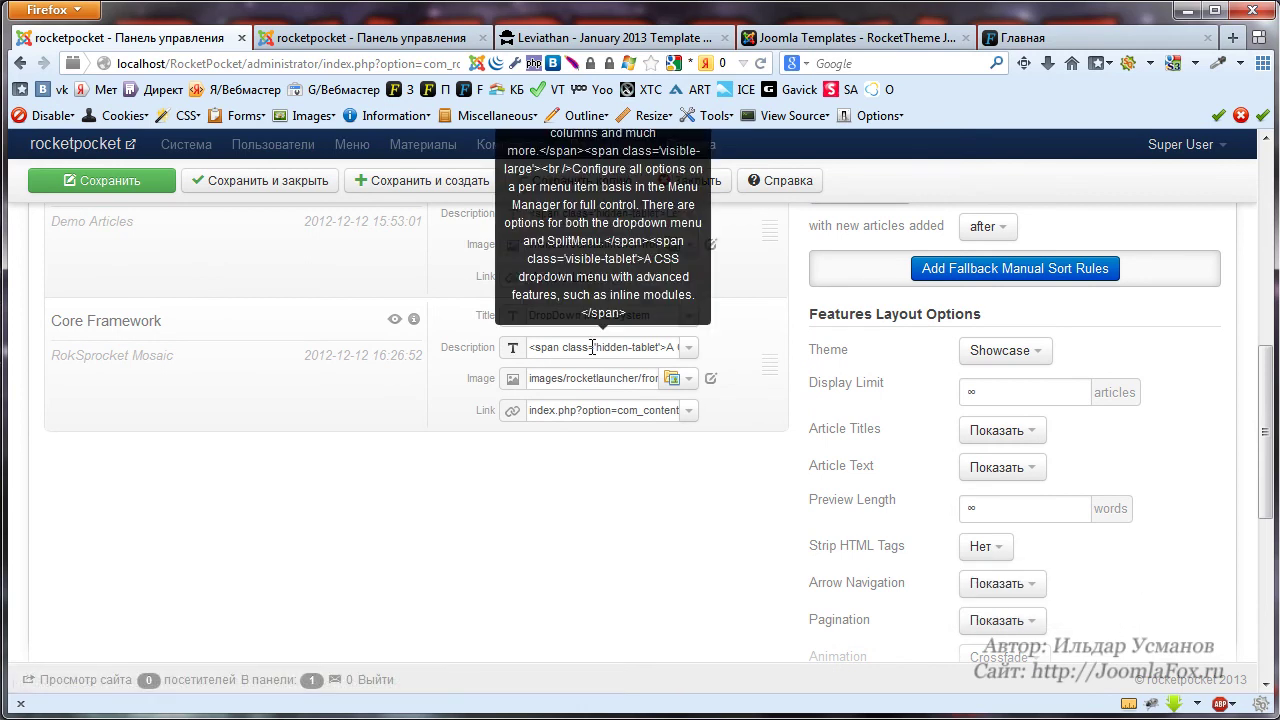
{"action": "scroll", "coordinate": [1097, 555], "scroll_direction": "down", "scroll_amount": 2}
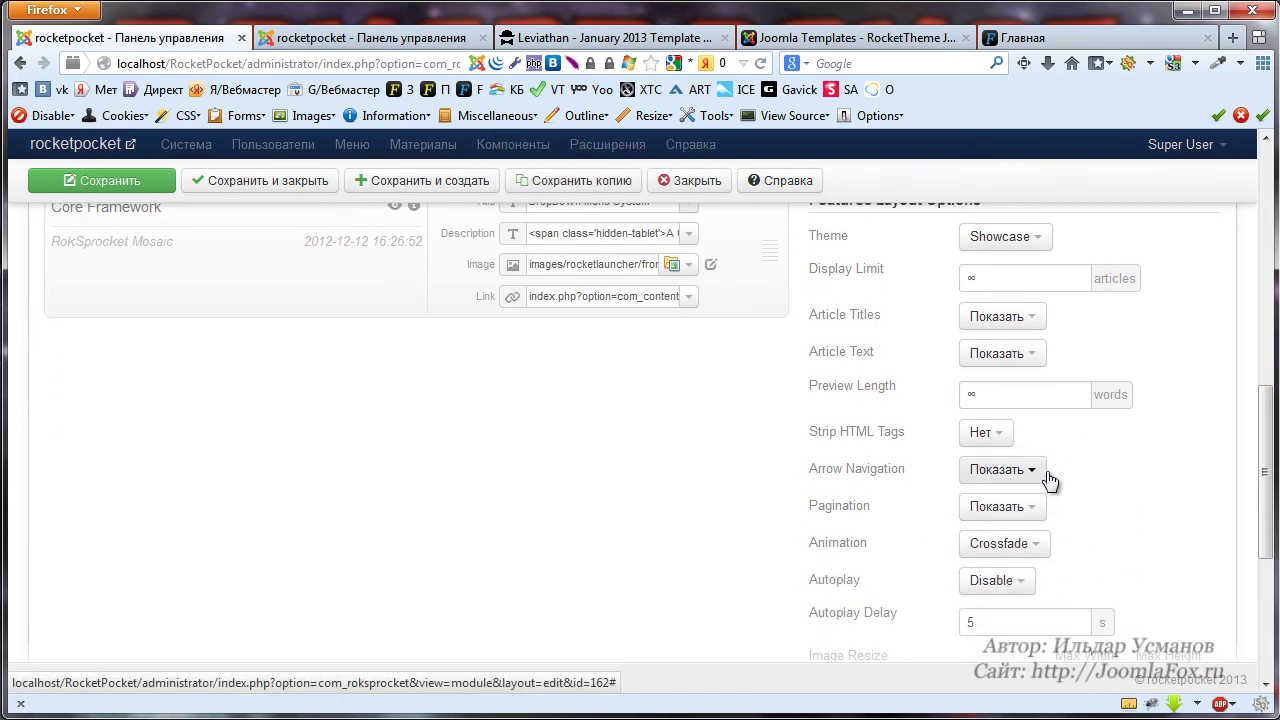
Try the previous and next arrows of the Leviathan slideshow to illustrate Arrow Navigation, and return to the module settings.
{"action": "left_click", "coordinate": [350, 40]}
{"action": "left_click", "coordinate": [626, 40]}
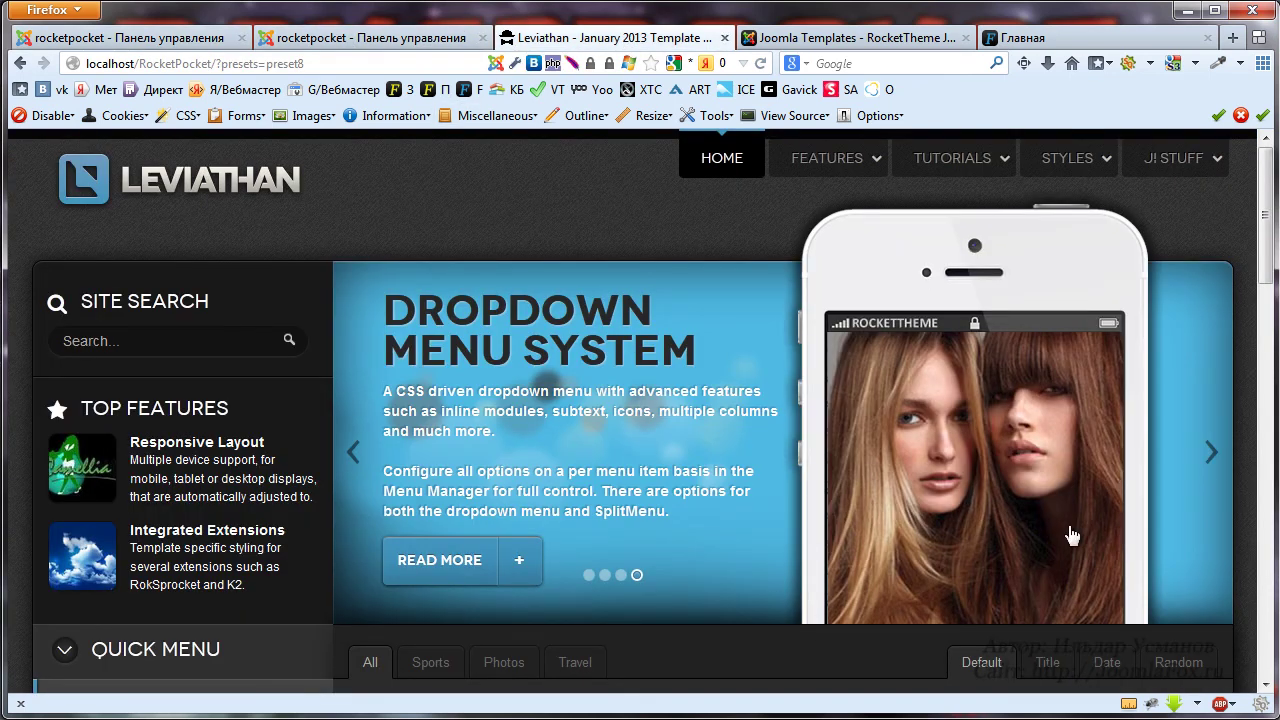
{"action": "left_click", "coordinate": [1211, 452]}
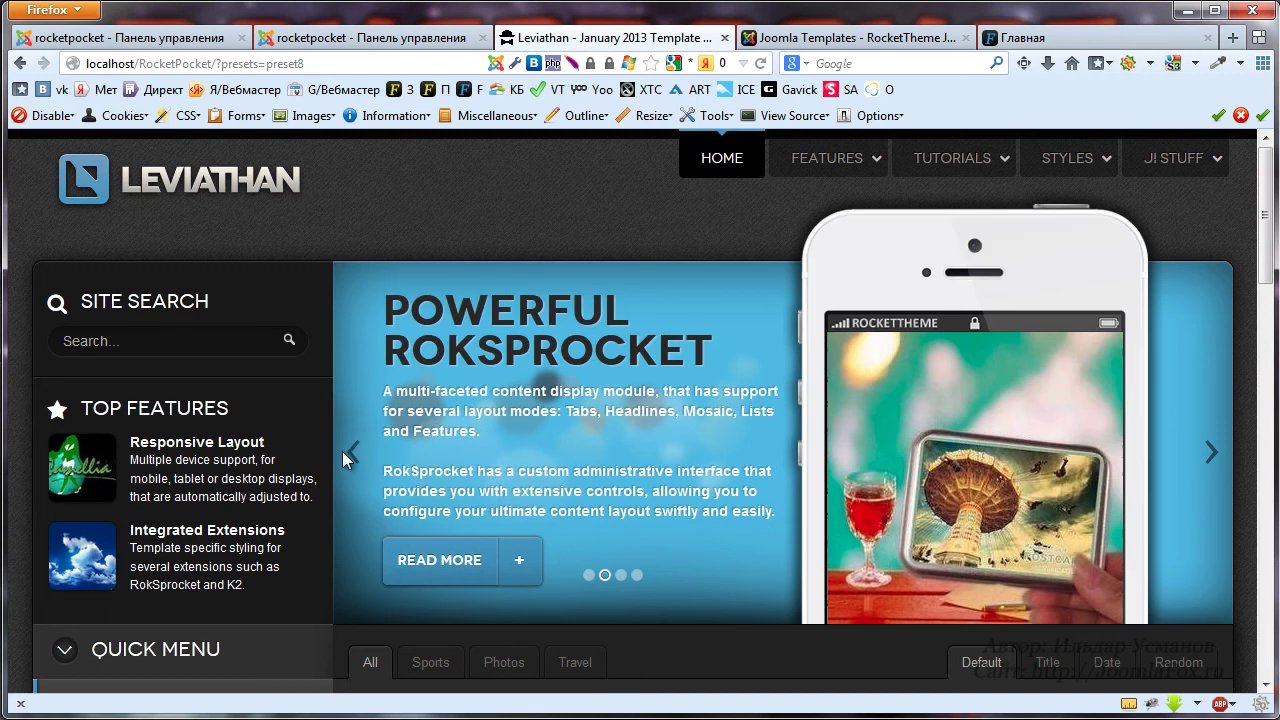
{"action": "left_click", "coordinate": [353, 451]}
{"action": "left_click", "coordinate": [1208, 455]}
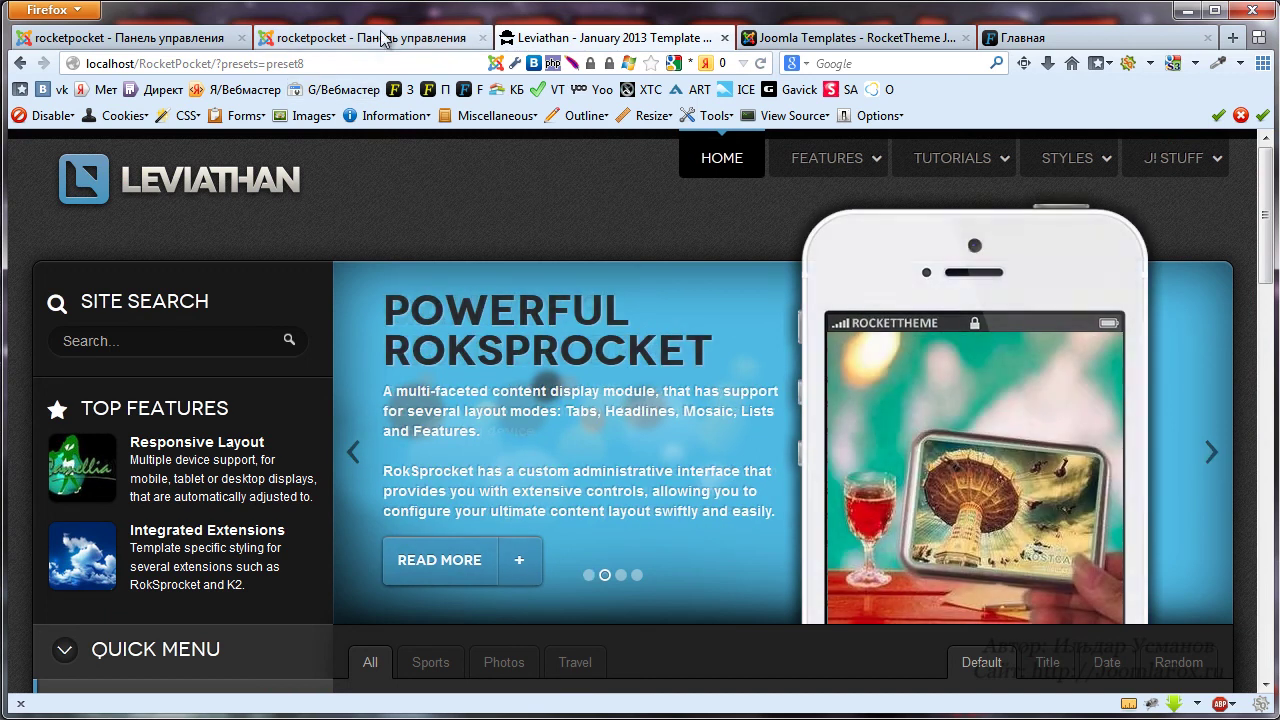
{"action": "left_click", "coordinate": [370, 38]}
{"action": "left_click", "coordinate": [140, 40]}
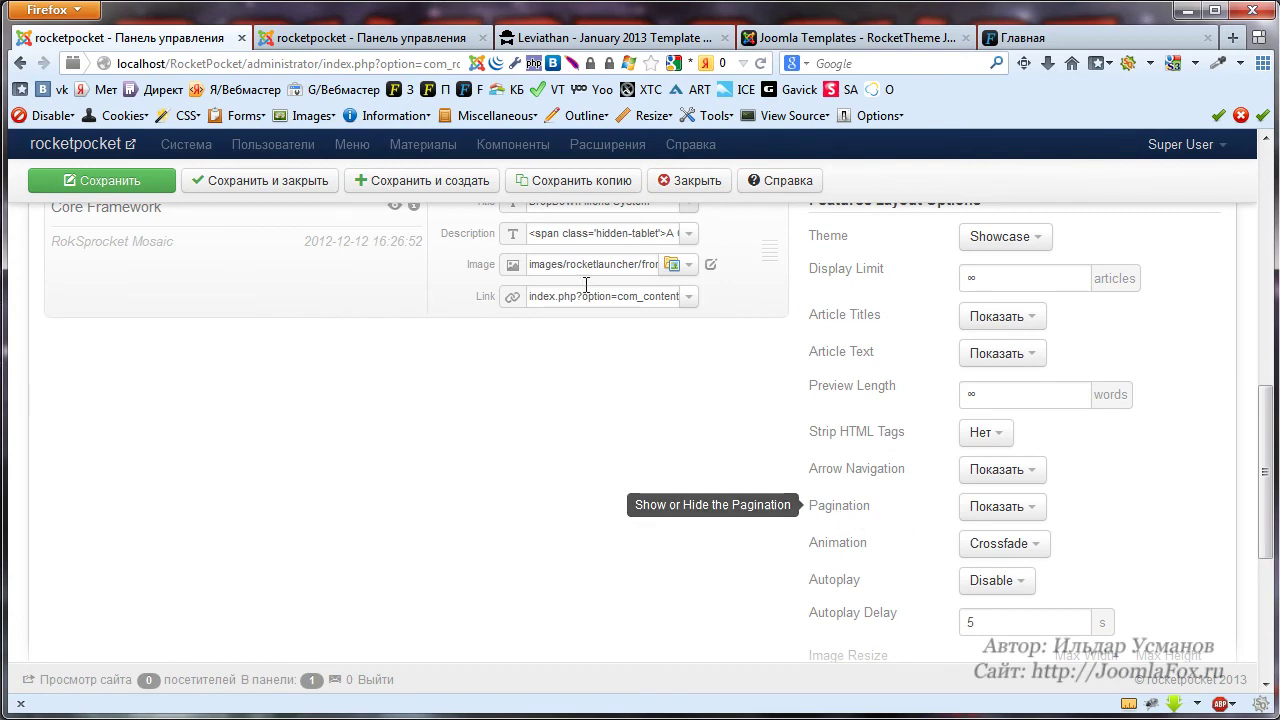
Switch slides with the pagination dots on the Leviathan site to illustrate the Pagination option, and return to the module settings.
{"action": "left_click", "coordinate": [358, 40]}
{"action": "left_click", "coordinate": [565, 40]}
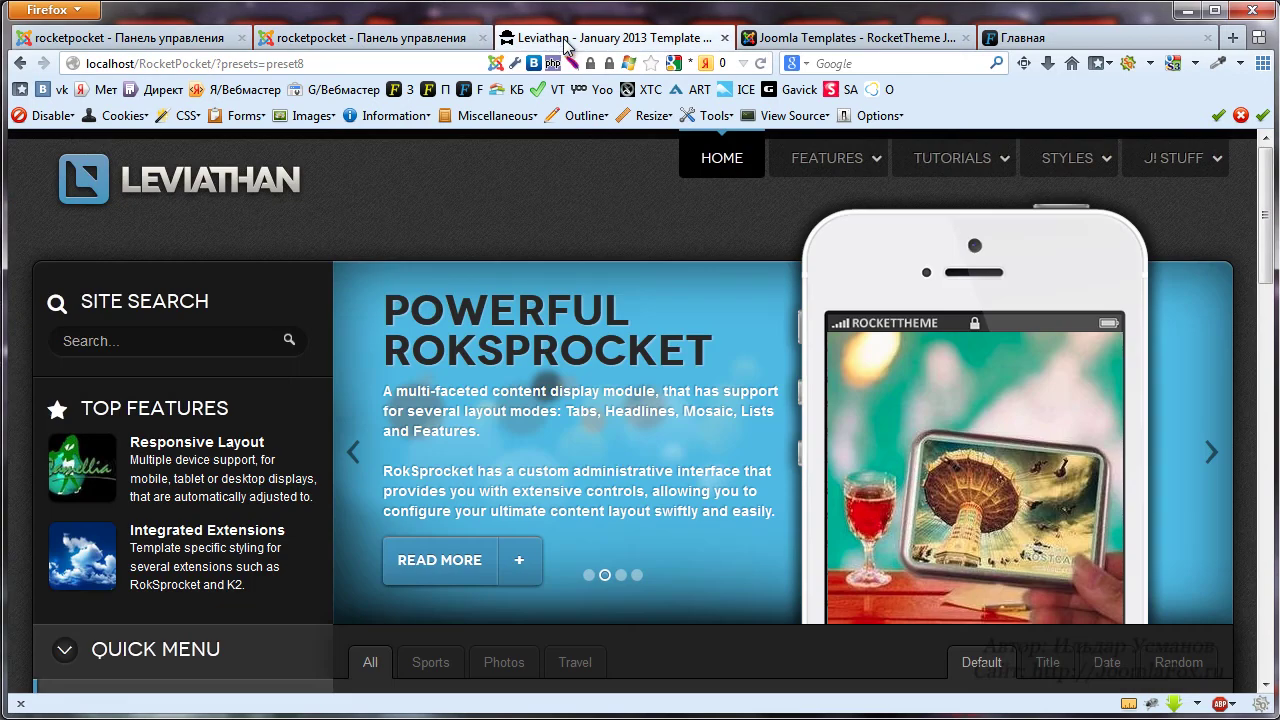
{"action": "scroll", "coordinate": [618, 477], "scroll_direction": "down", "scroll_amount": 2}
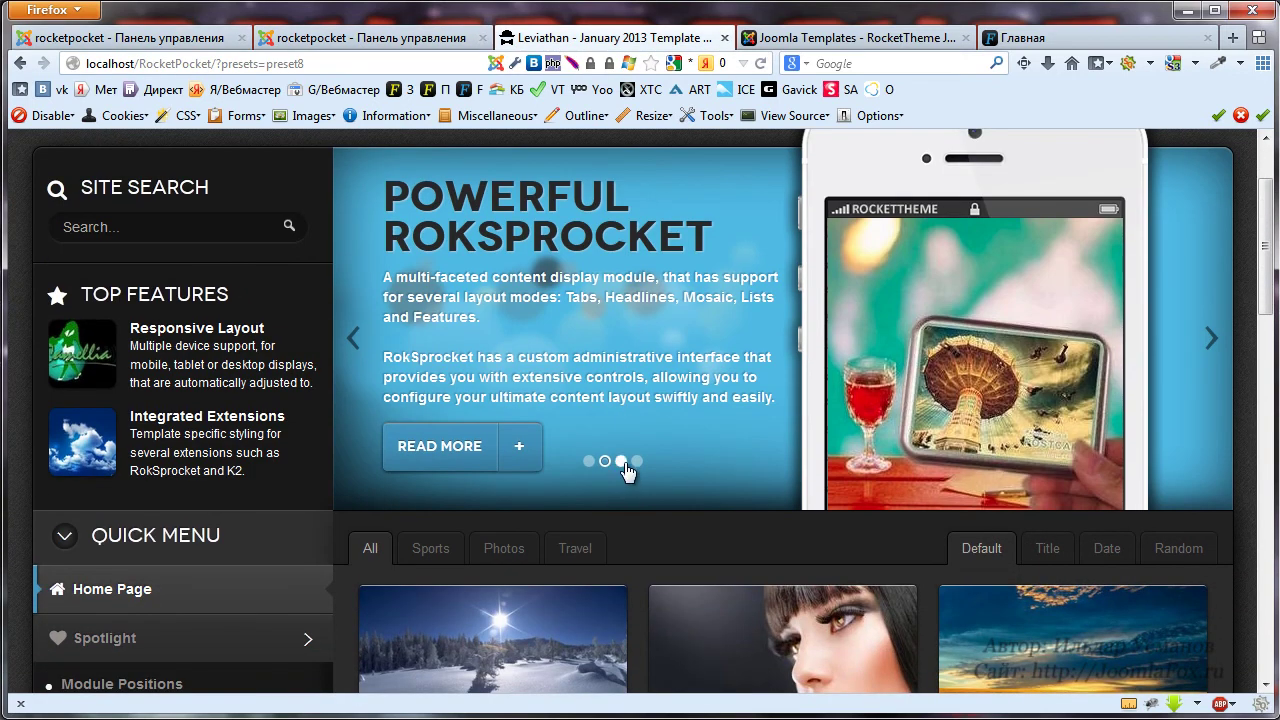
{"action": "left_click", "coordinate": [621, 461]}
{"action": "left_click", "coordinate": [637, 461]}
{"action": "left_click", "coordinate": [589, 461]}
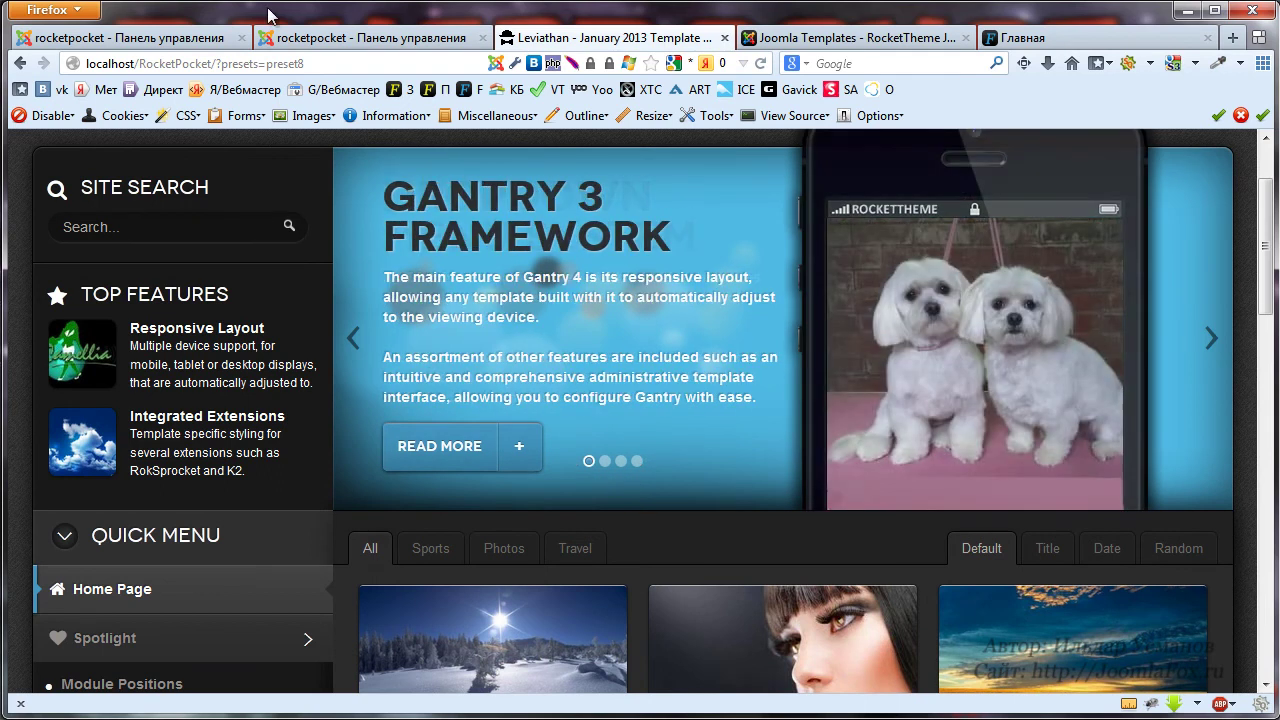
{"action": "left_click", "coordinate": [308, 40]}
{"action": "left_click", "coordinate": [185, 40]}
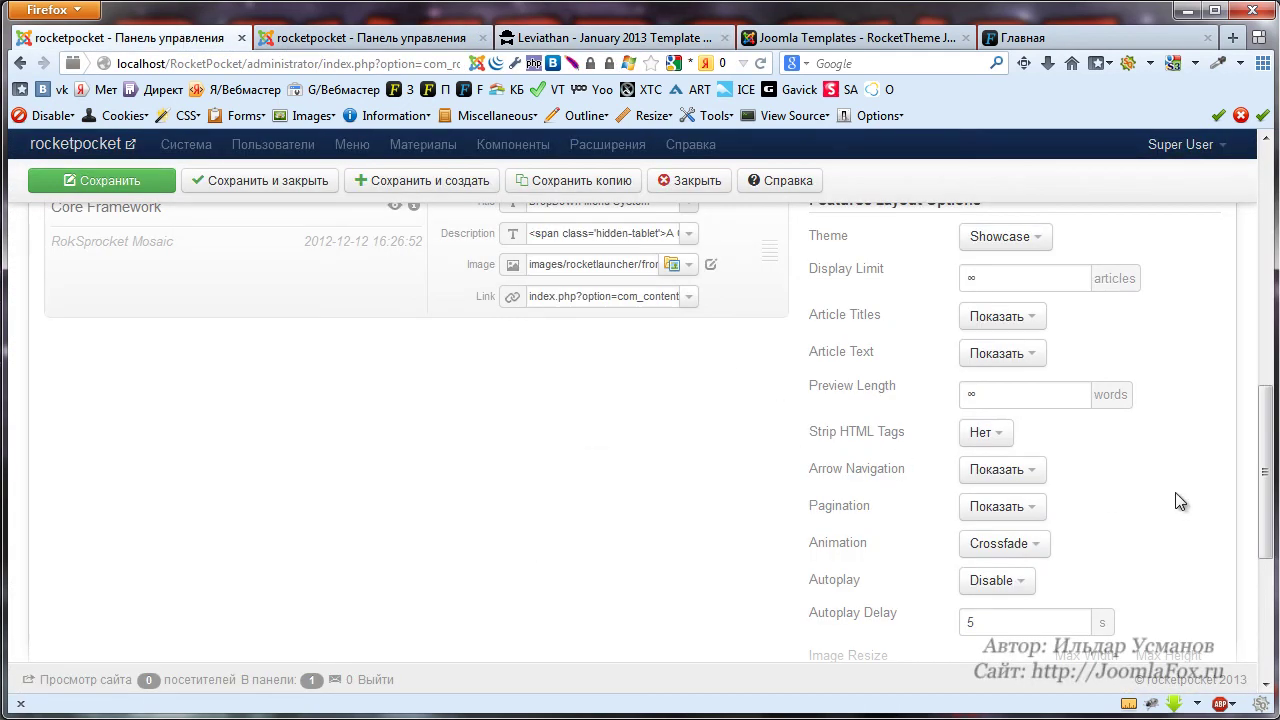
Review the available Animation effects from Crossfade through Randomize, keeping Crossfade selected.
{"action": "left_click", "coordinate": [1040, 546]}
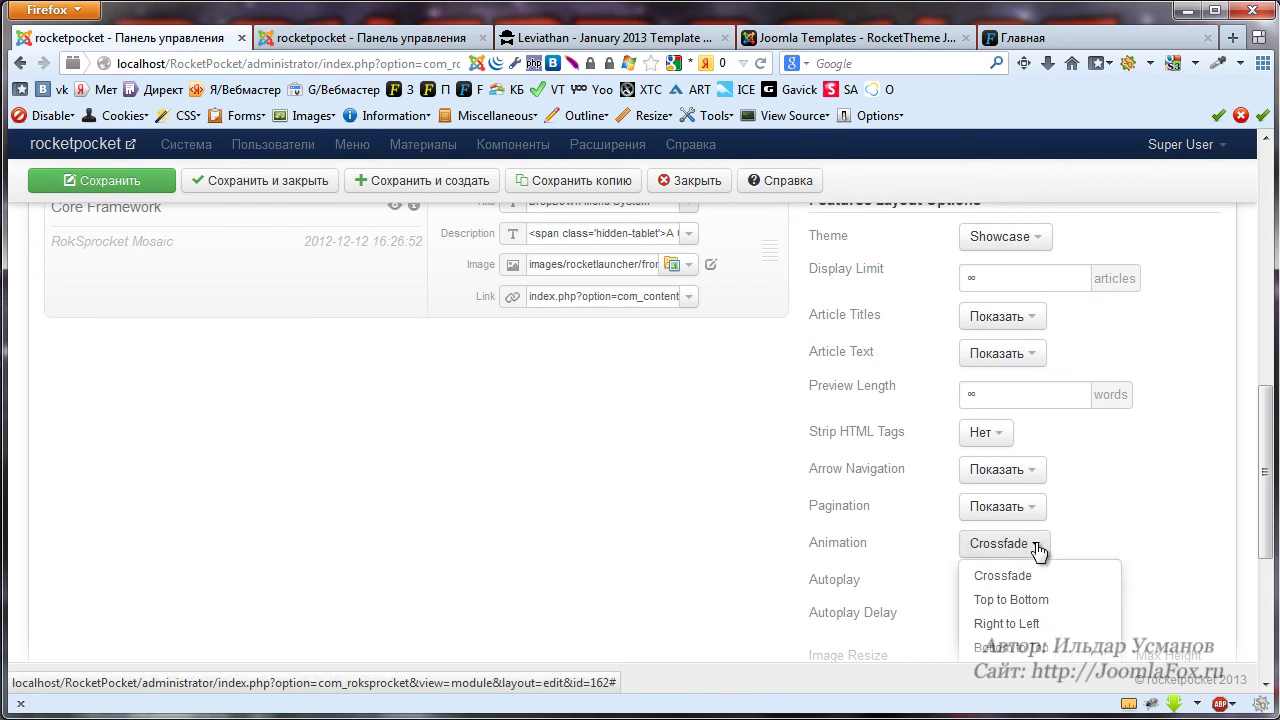
{"action": "scroll", "coordinate": [1100, 480], "scroll_direction": "down", "scroll_amount": 4}
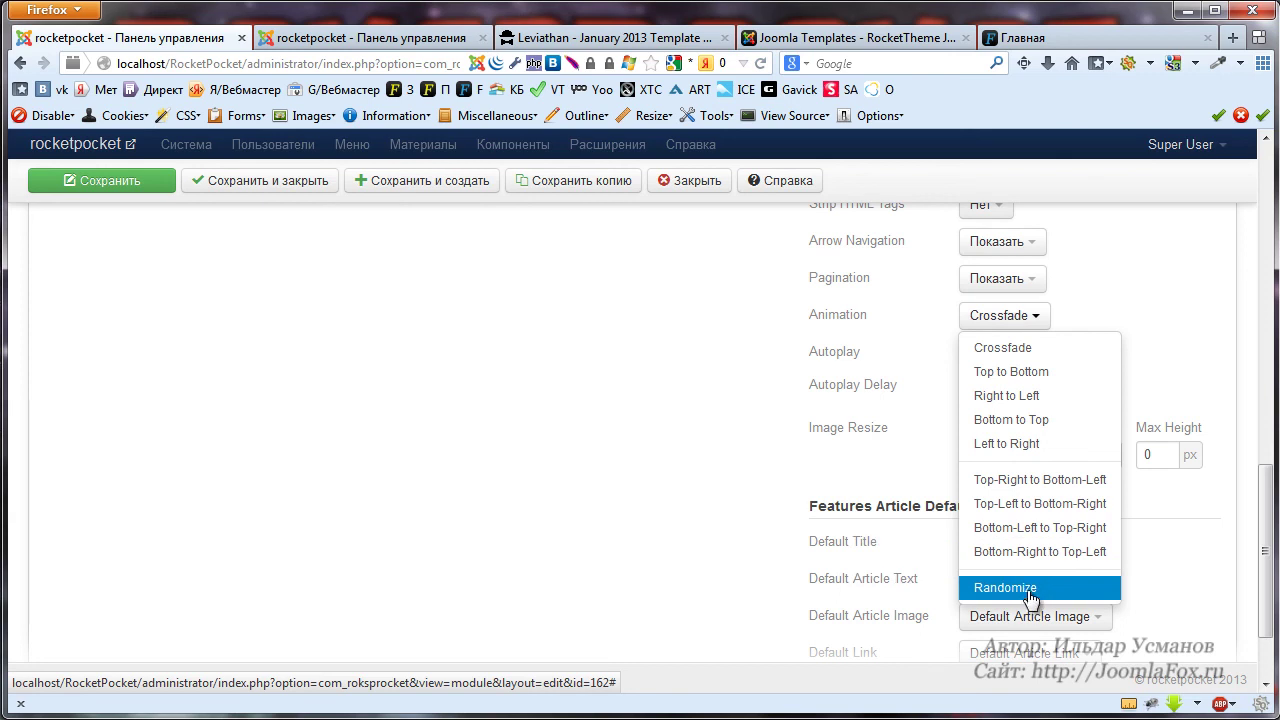
{"action": "left_click", "coordinate": [645, 430]}
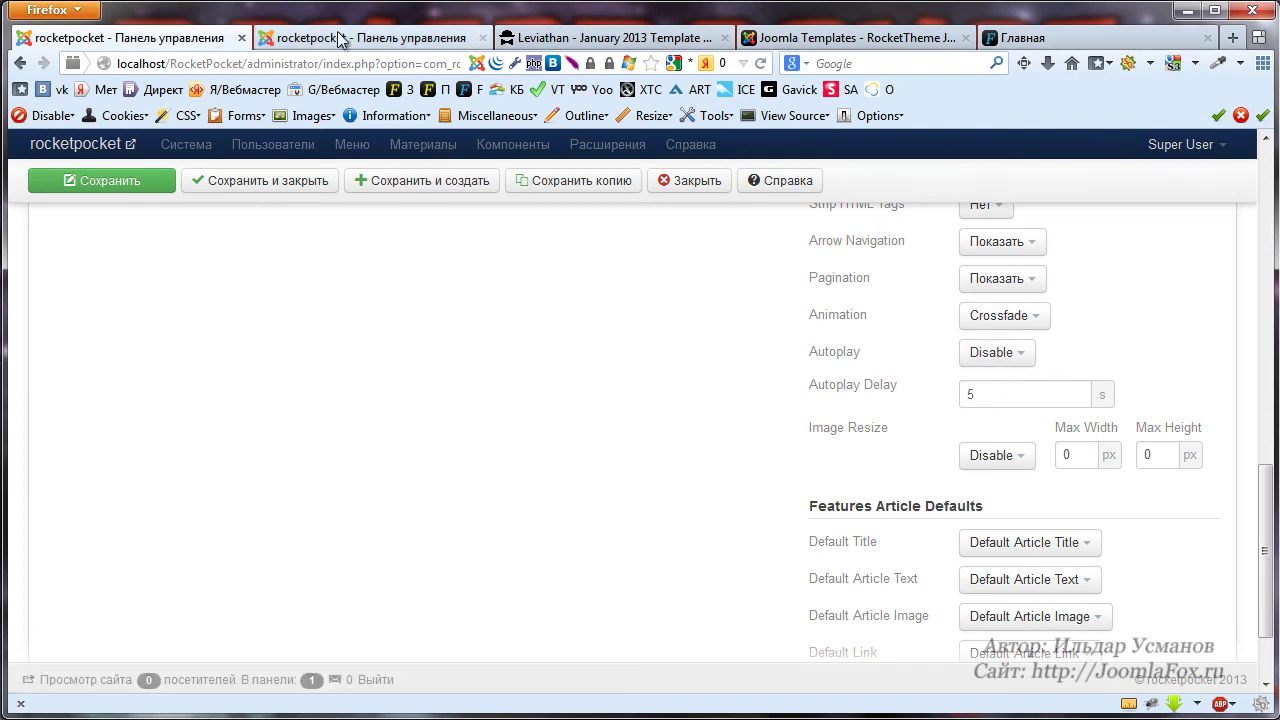
Advance through several slides on the Leviathan site to observe the Crossfade transition, and go back to the module settings.
{"action": "left_click", "coordinate": [530, 37]}
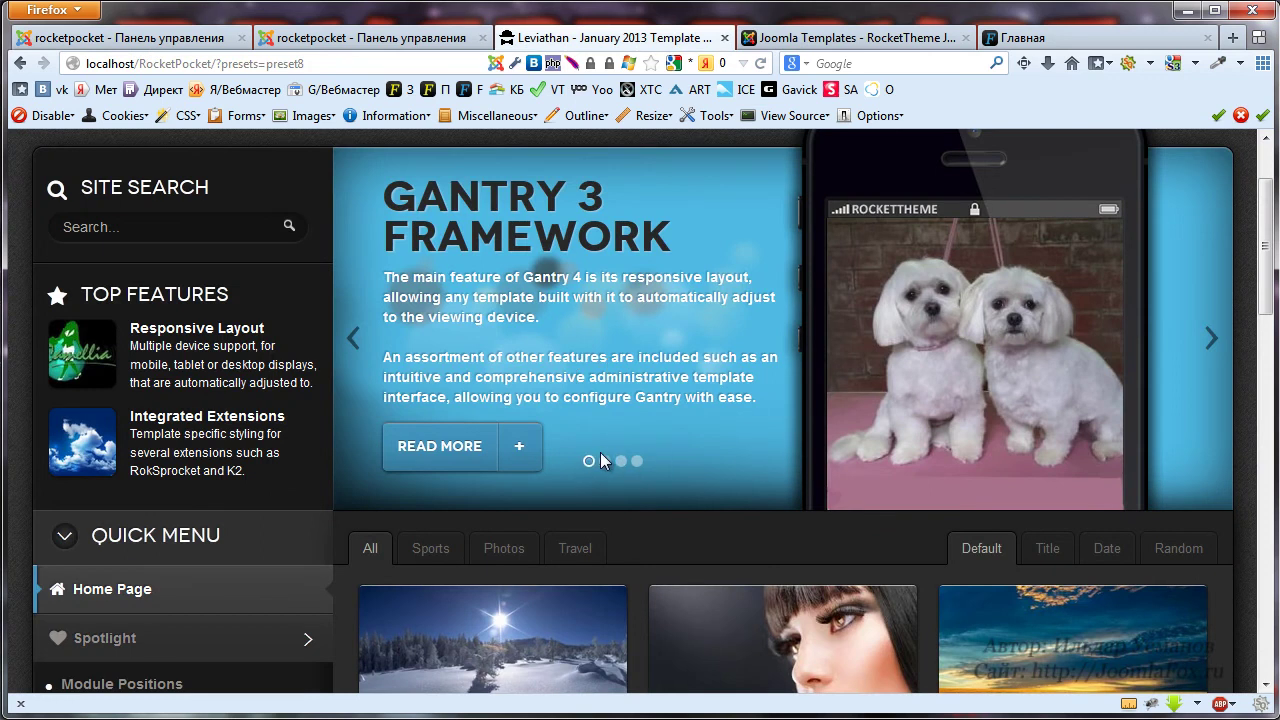
{"action": "left_click", "coordinate": [1213, 345]}
{"action": "left_click", "coordinate": [1210, 343]}
{"action": "left_click", "coordinate": [1219, 366]}
{"action": "left_click", "coordinate": [1222, 420]}
{"action": "left_click", "coordinate": [1217, 394]}
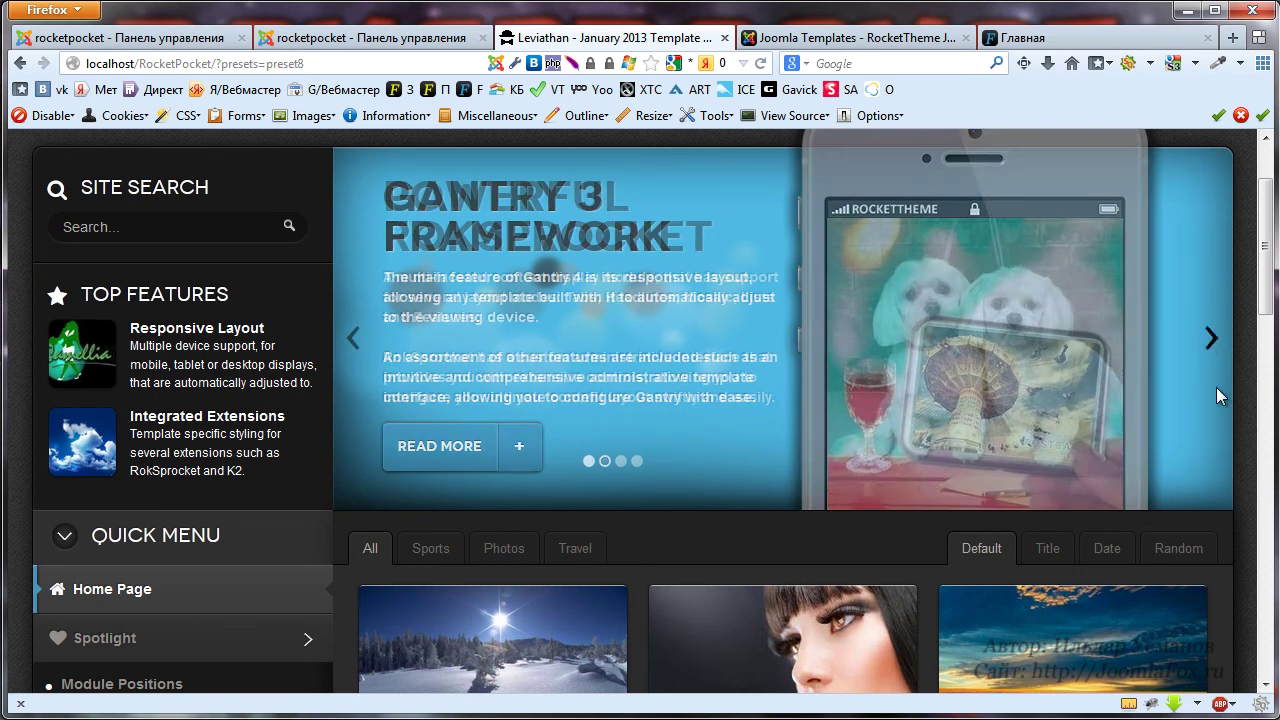
{"action": "left_click", "coordinate": [1212, 342]}
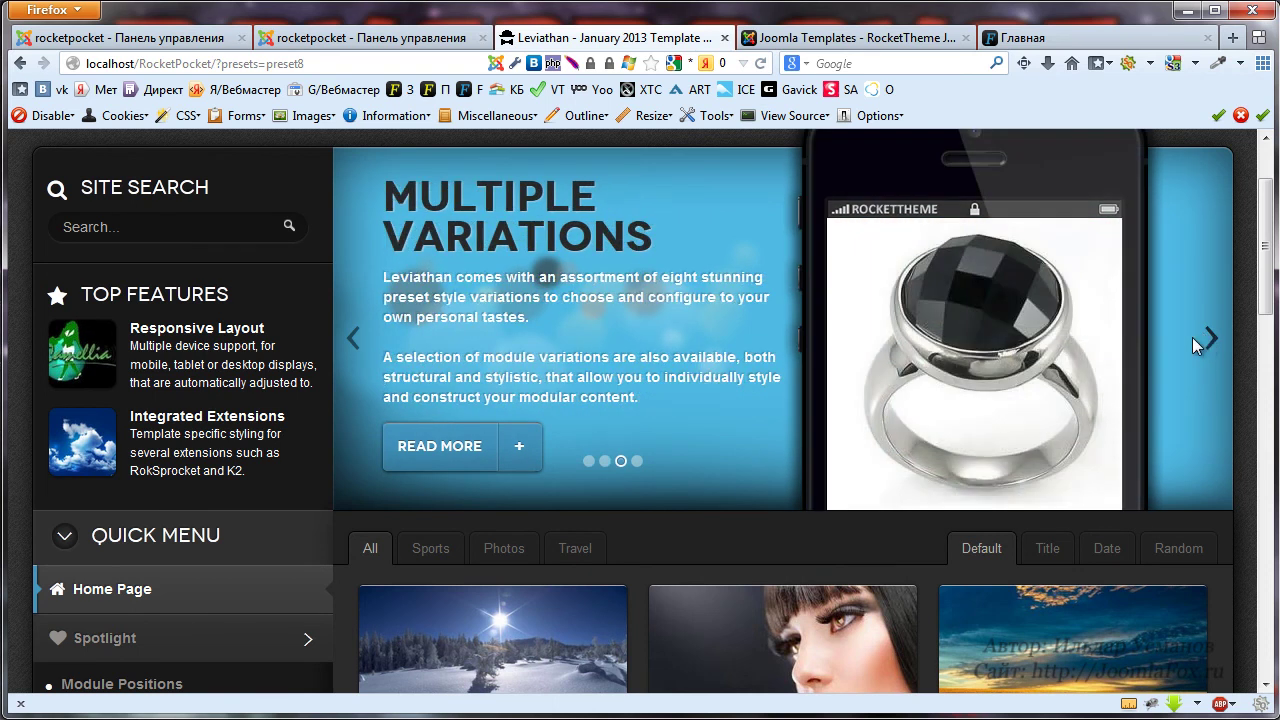
{"action": "left_click", "coordinate": [332, 38]}
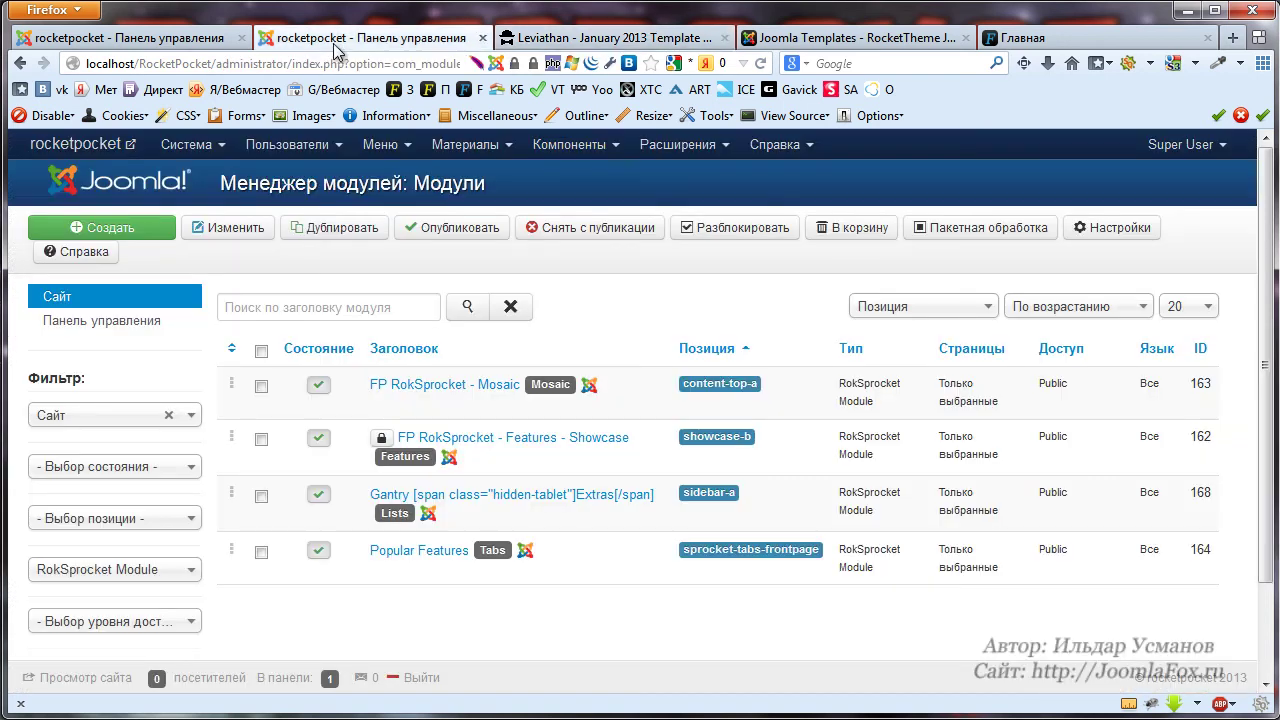
{"action": "left_click", "coordinate": [133, 38]}
Highlight the Autoplay Delay value and compare the autoplay settings with the slideshow on the Leviathan site.
{"action": "double_click", "coordinate": [985, 397]}
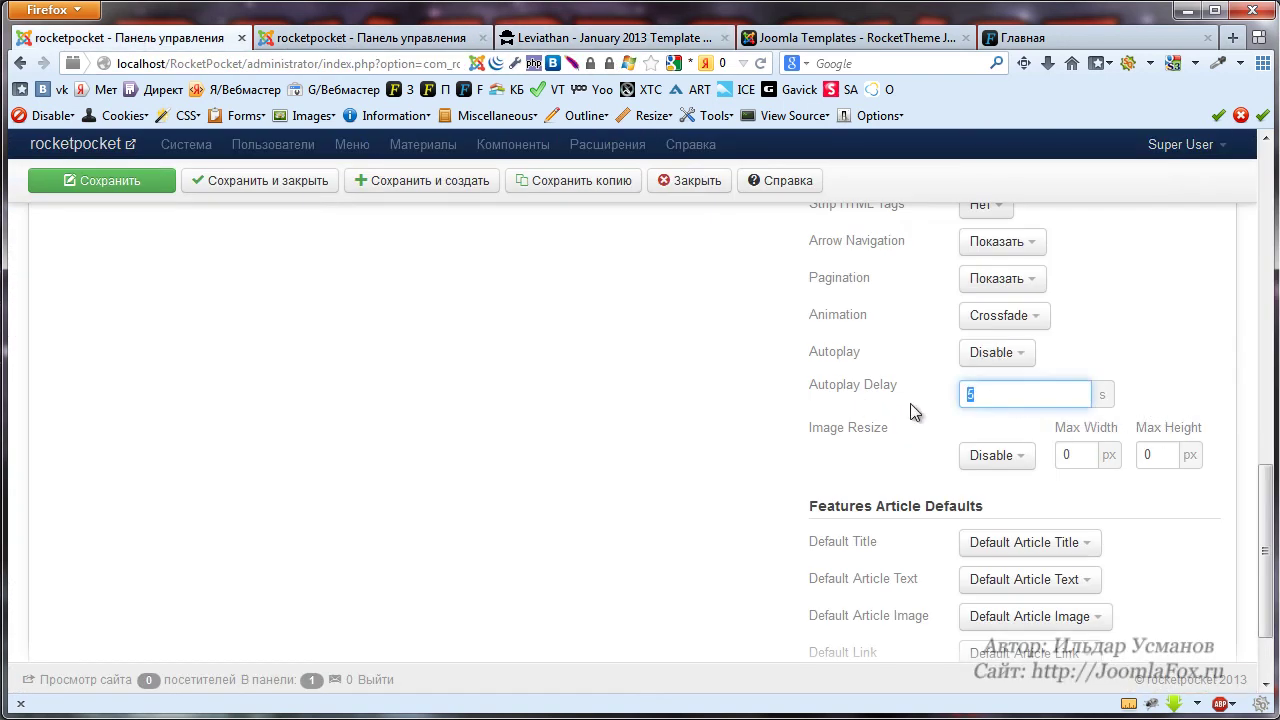
{"action": "left_click", "coordinate": [367, 40]}
{"action": "left_click", "coordinate": [630, 40]}
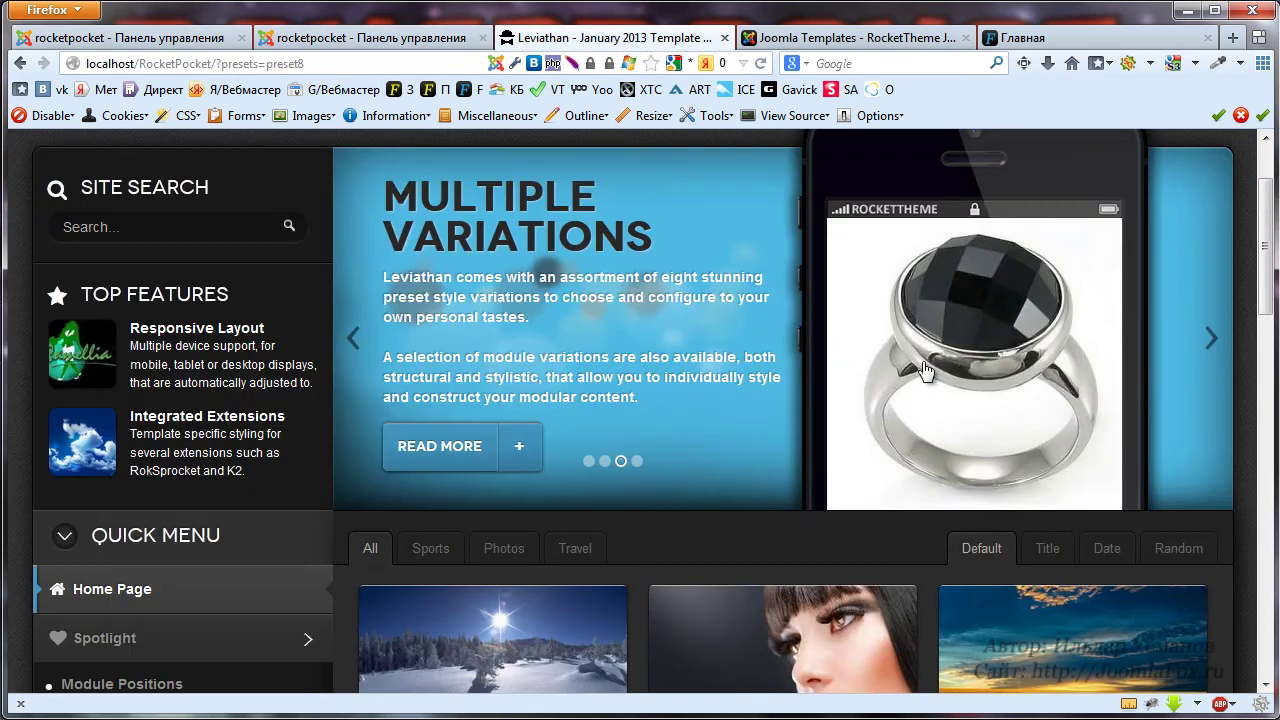
{"action": "left_click", "coordinate": [162, 40]}
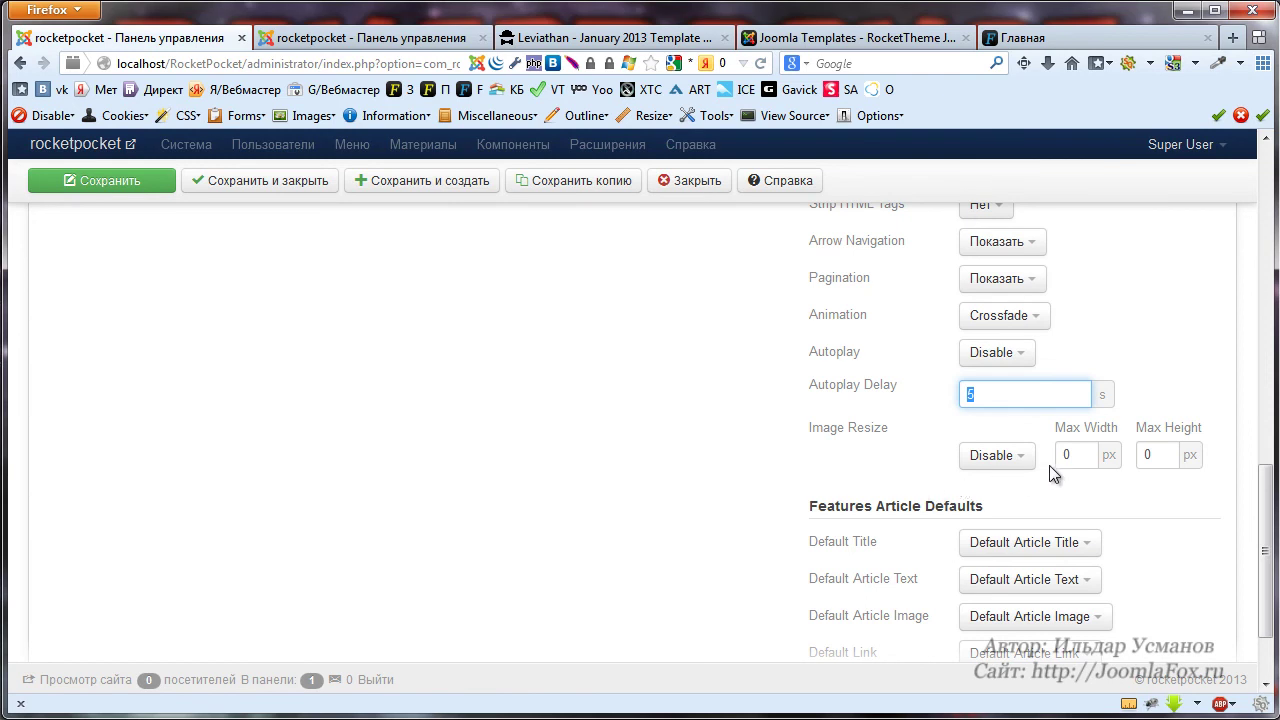
Review the article image fields, compare them with the slideshow images on the JoomlaFox.ru site, and return to the module settings.
{"action": "scroll", "coordinate": [960, 470], "scroll_direction": "up", "scroll_amount": 4}
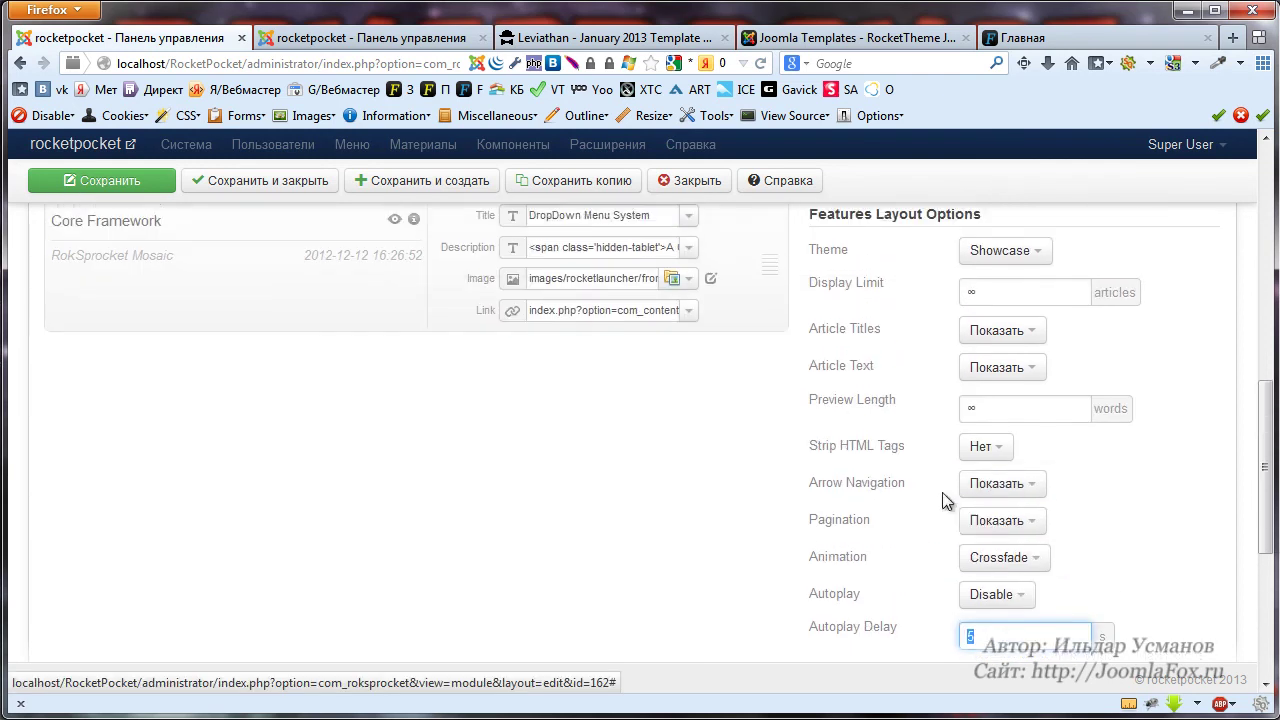
{"action": "scroll", "coordinate": [945, 500], "scroll_direction": "up", "scroll_amount": 4}
{"action": "mouse_move", "coordinate": [596, 492]}
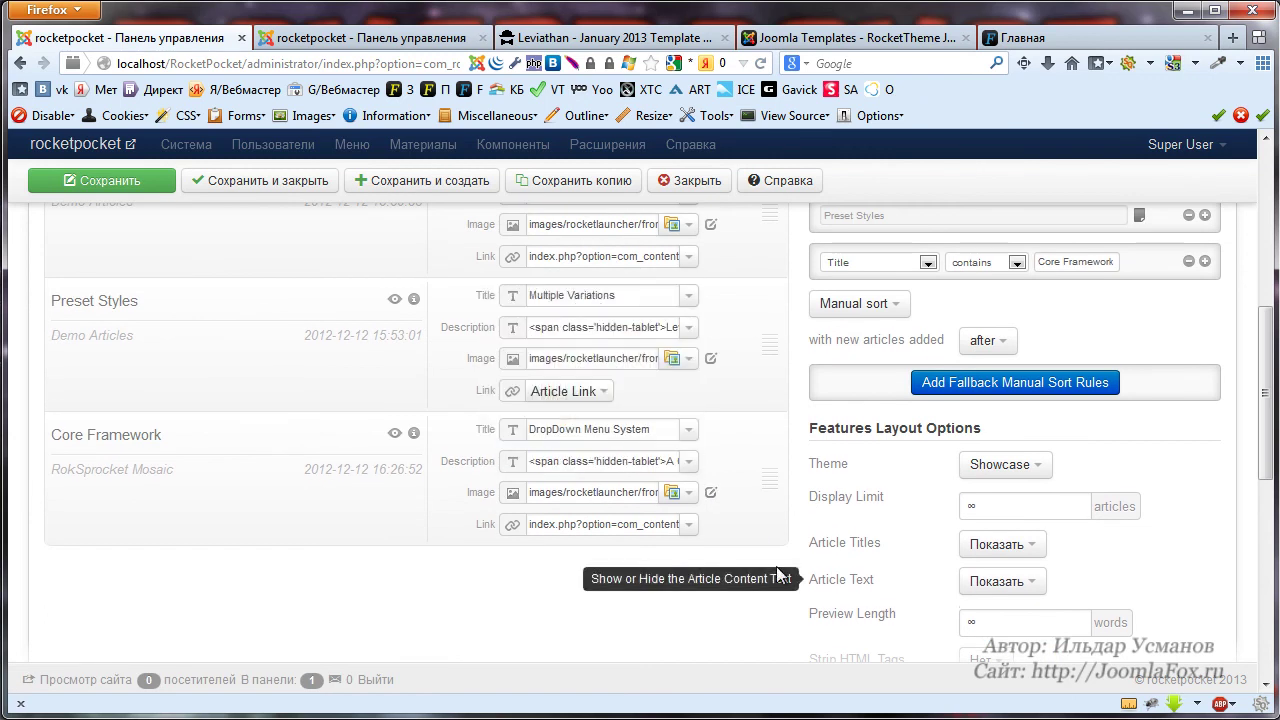
{"action": "key", "text": "Tab"}
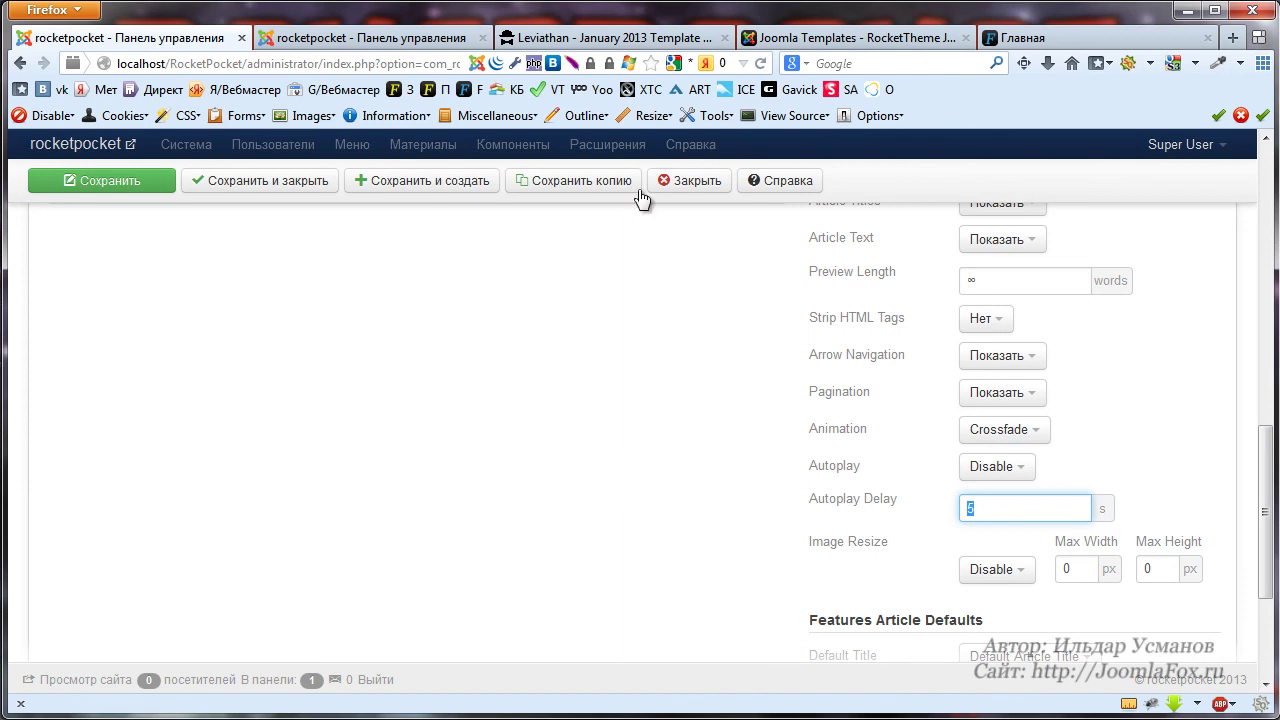
{"action": "left_click", "coordinate": [1015, 37]}
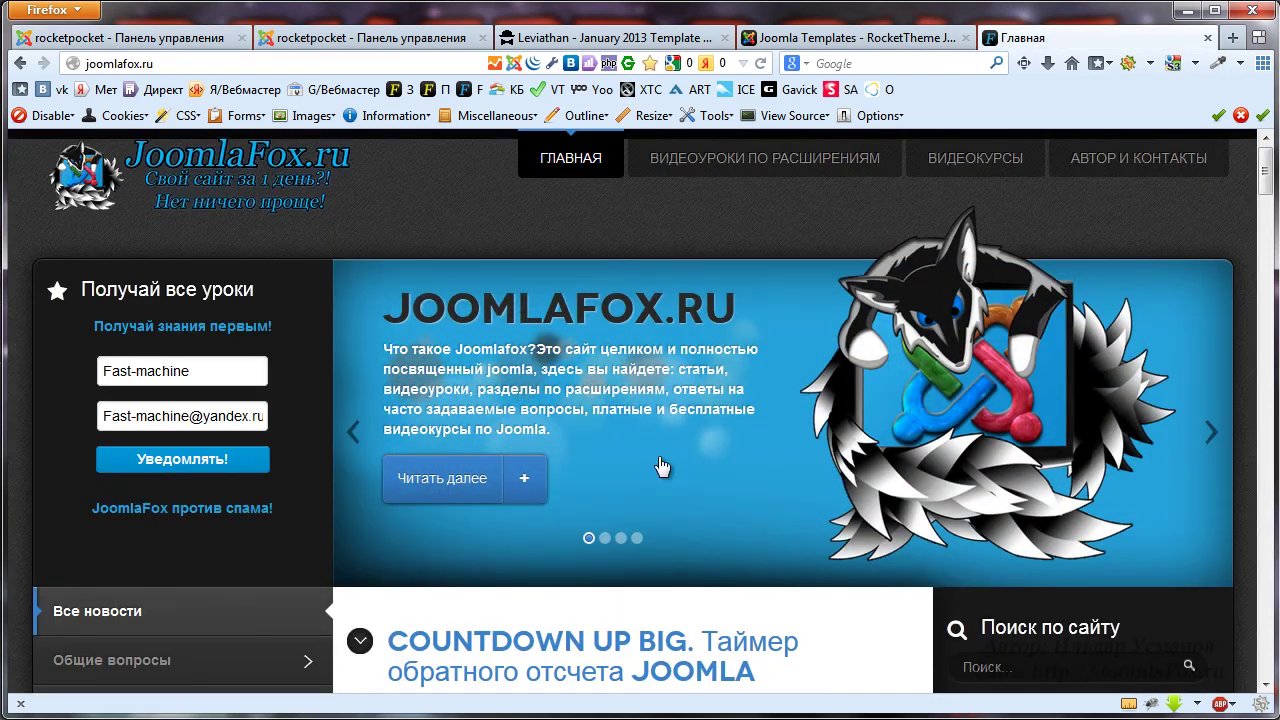
{"action": "left_click", "coordinate": [354, 431]}
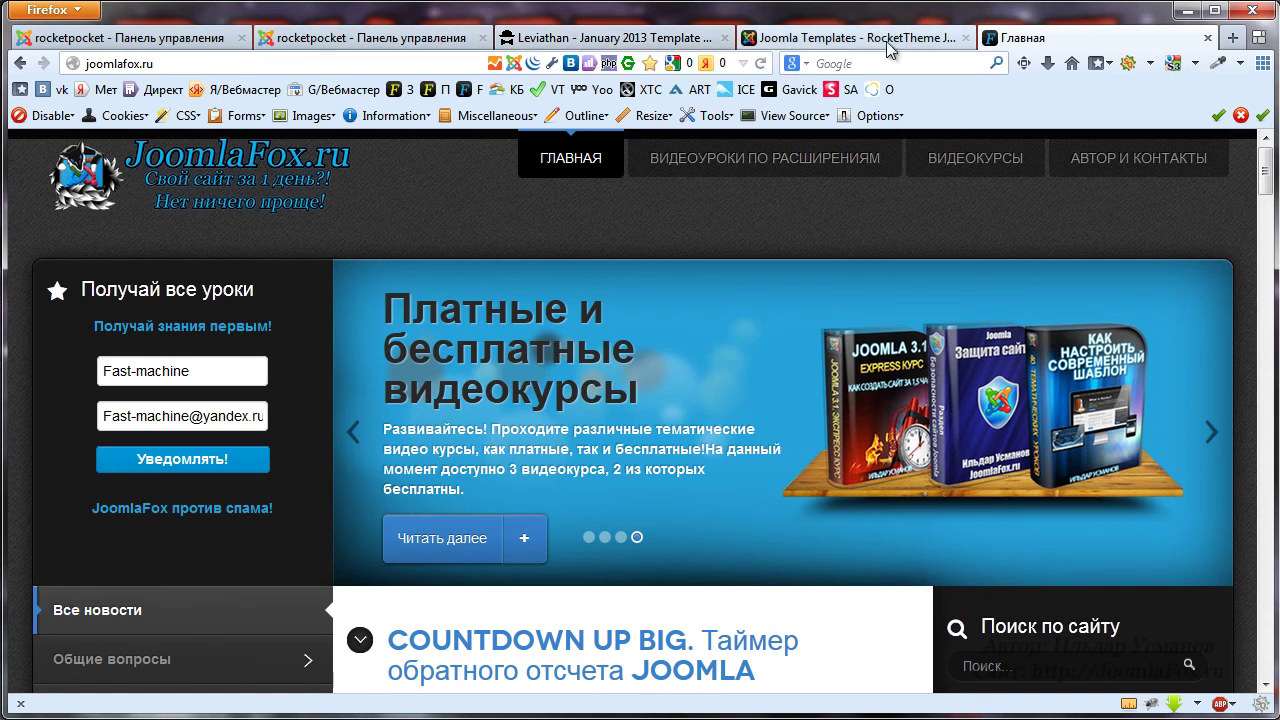
{"action": "left_click", "coordinate": [316, 42]}
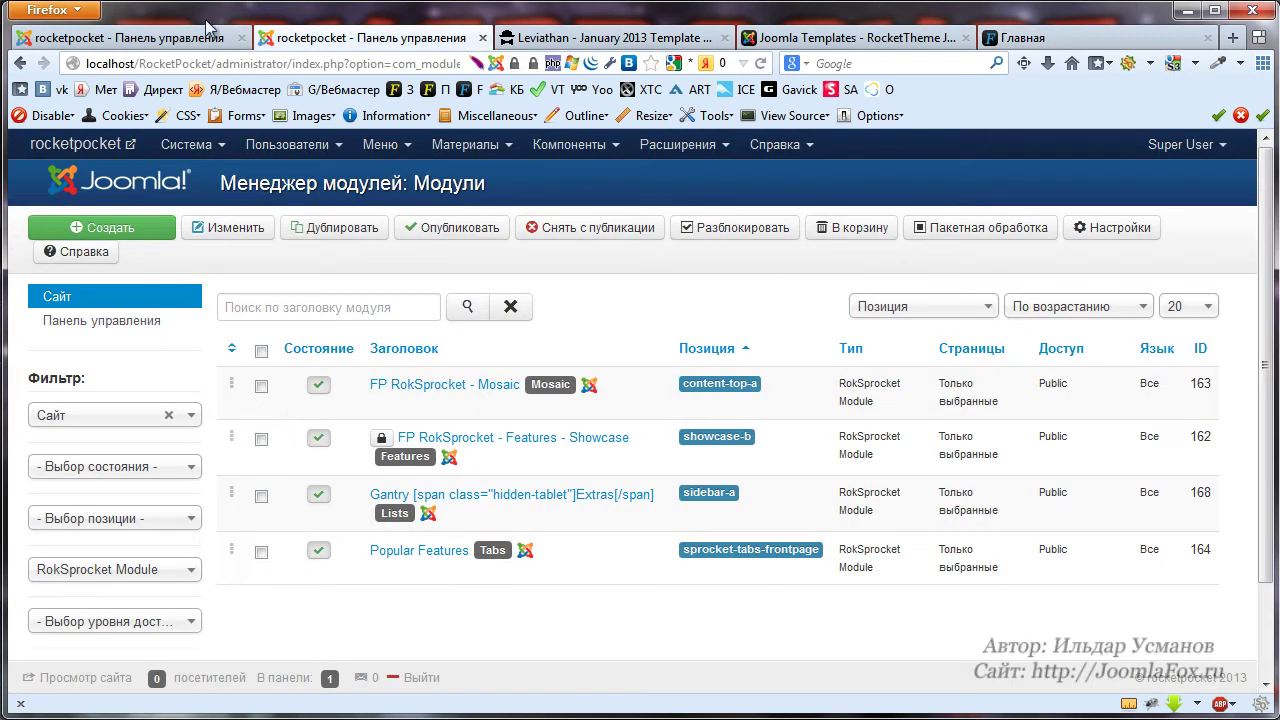
{"action": "left_click", "coordinate": [125, 38]}
Examine the Image Resize dimensions and the Features Article Defaults, and go back to the start of the module form.
{"action": "left_click", "coordinate": [1084, 576]}
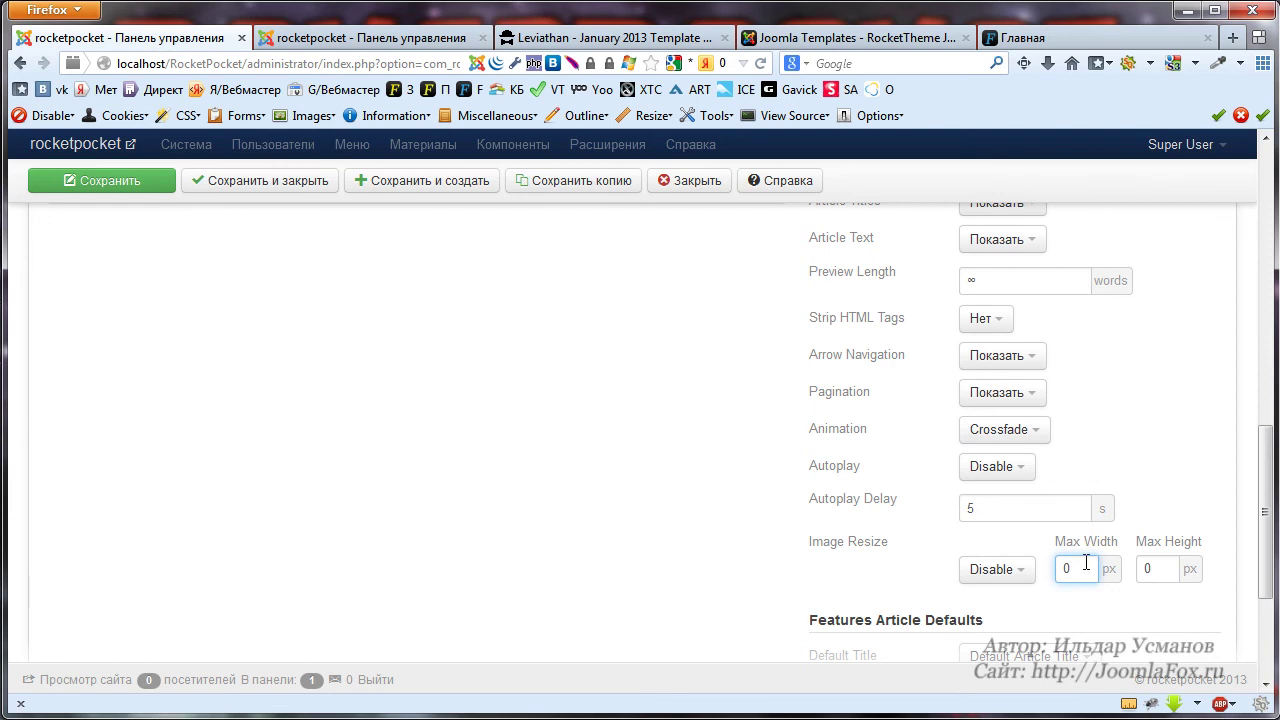
{"action": "scroll", "coordinate": [1086, 562], "scroll_direction": "down", "scroll_amount": 4}
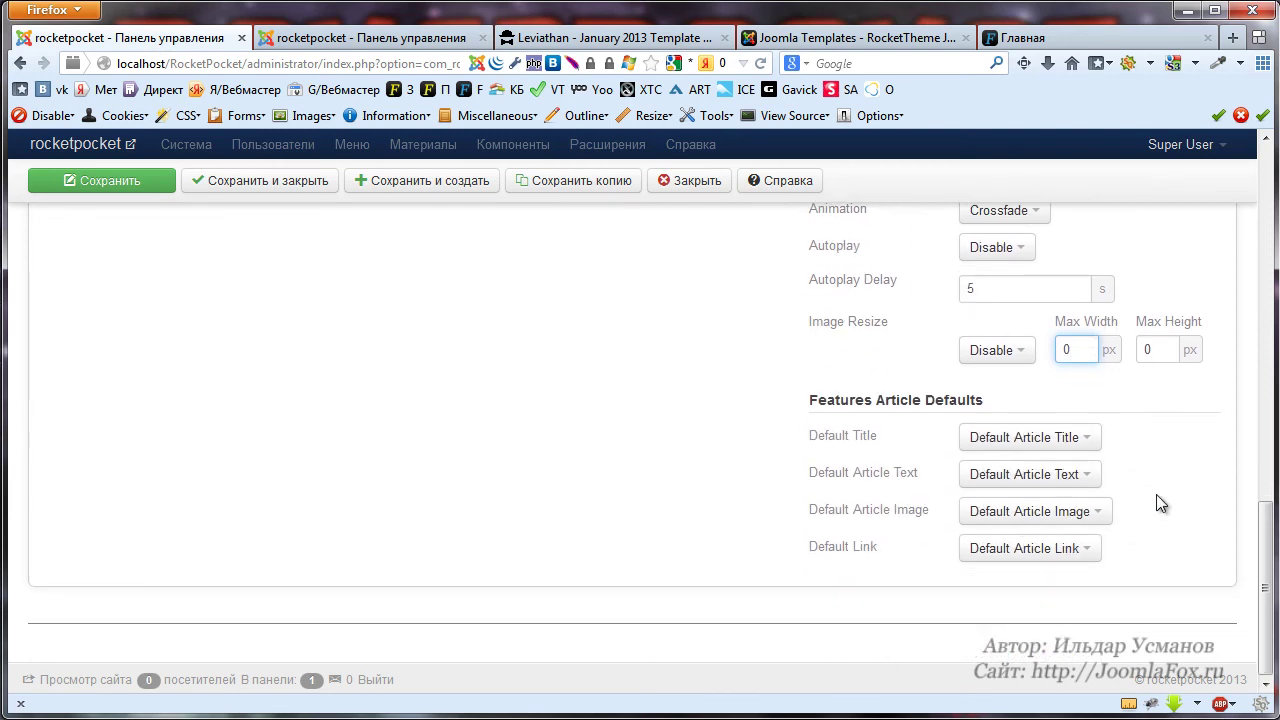
{"action": "scroll", "coordinate": [966, 434], "scroll_direction": "up", "scroll_amount": 2}
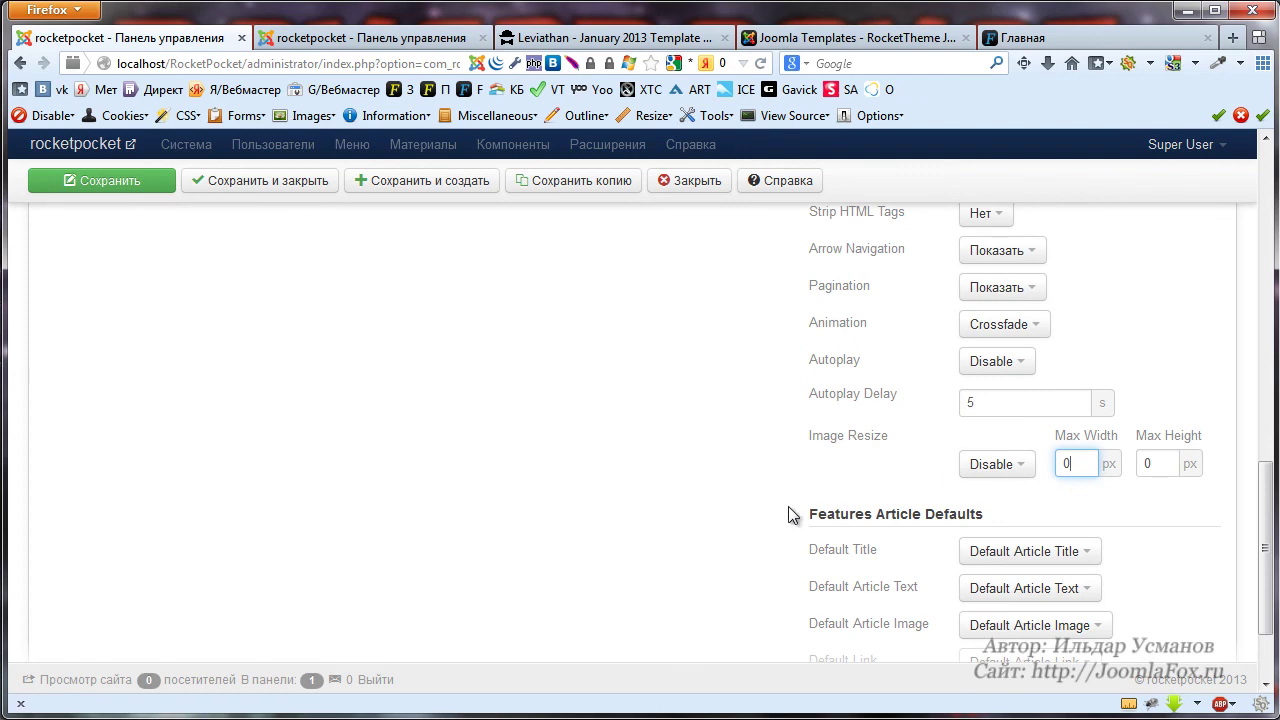
{"action": "scroll", "coordinate": [793, 514], "scroll_direction": "up", "scroll_amount": 10}
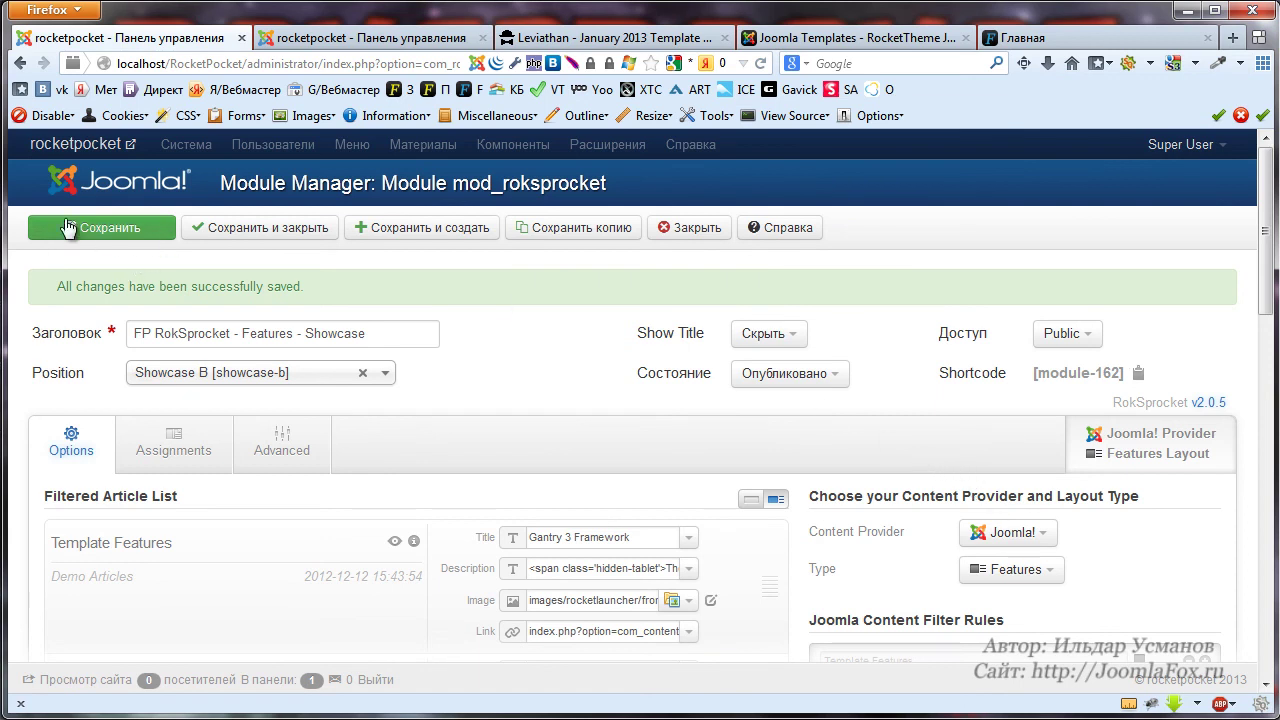
Highlight the module's shortcode [module-162] and use its copy option.
{"action": "mouse_move", "coordinate": [995, 383]}
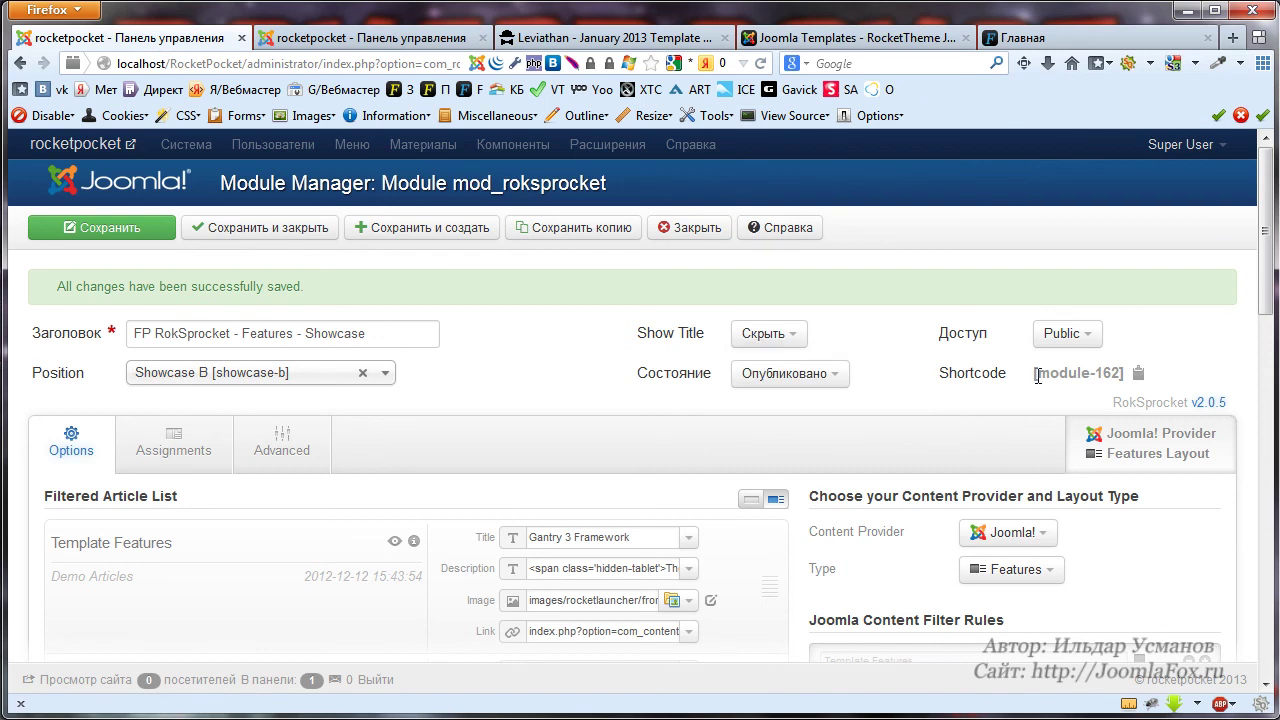
{"action": "left_click_drag", "start_coordinate": [1036, 376], "coordinate": [1126, 376]}
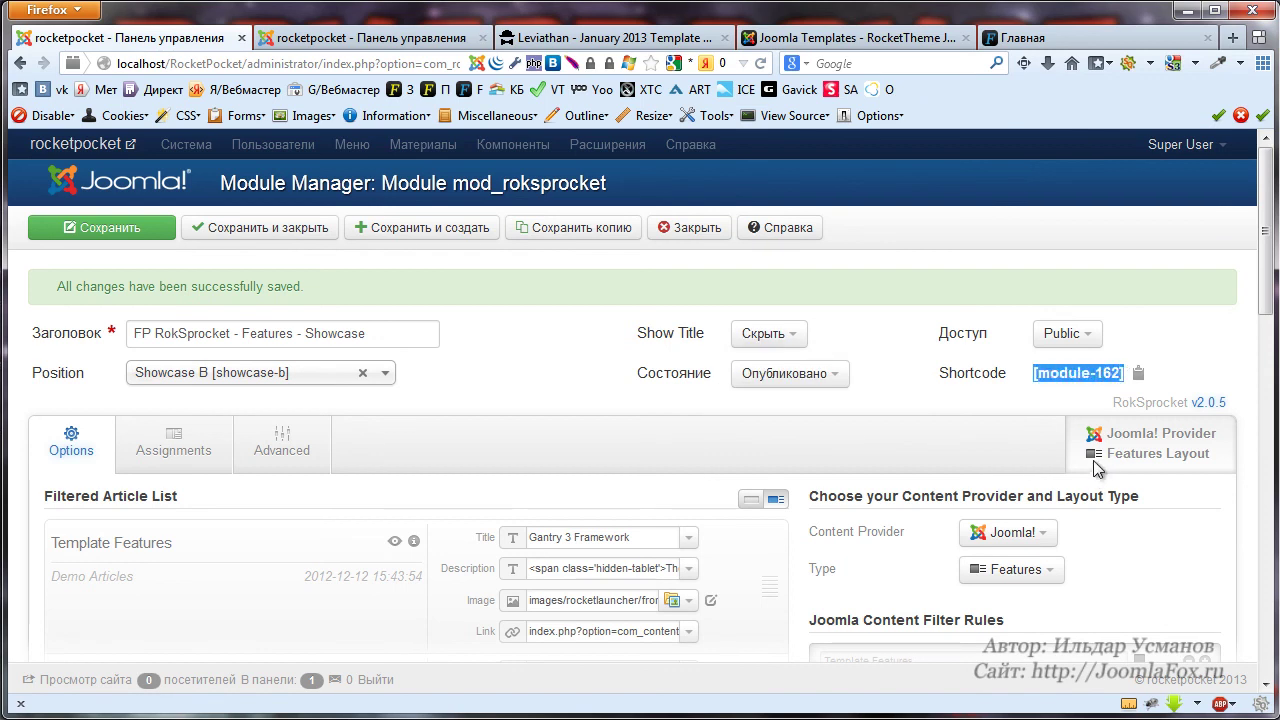
{"action": "left_click", "coordinate": [1139, 374]}
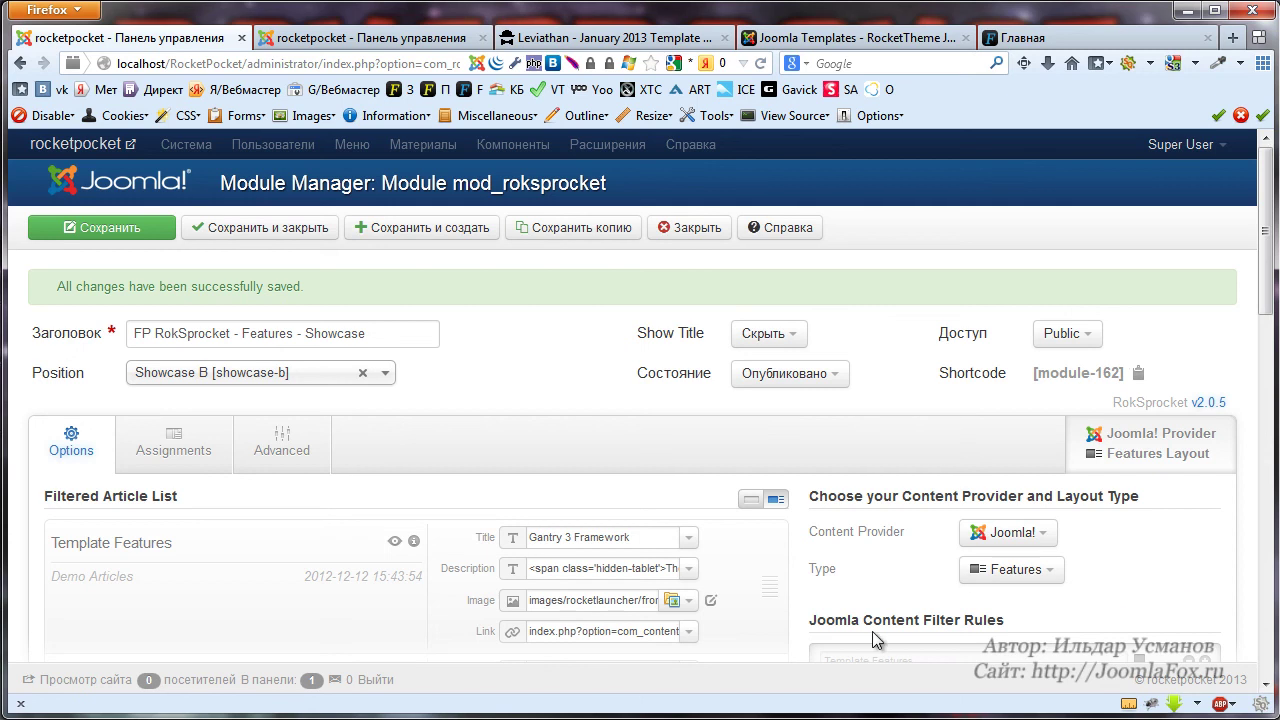
Look through the available module positions, keeping Showcase B, and open the list of layout types.
{"action": "left_click", "coordinate": [283, 376]}
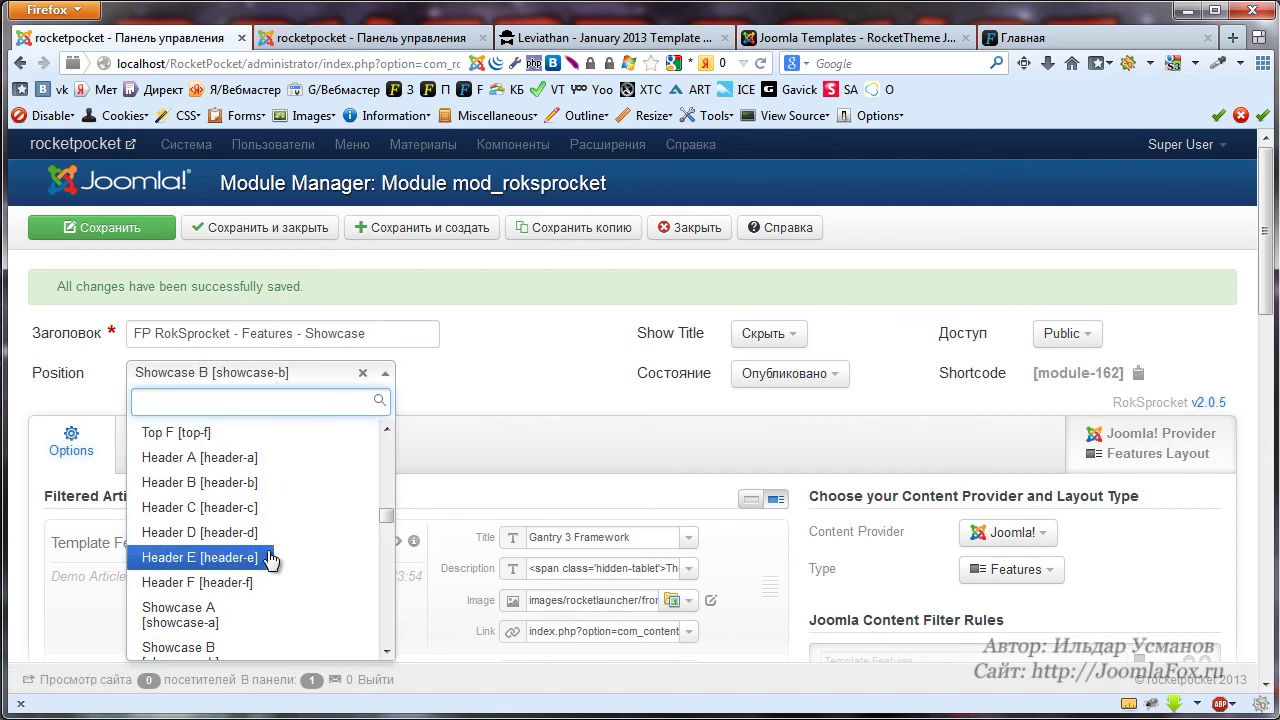
{"action": "left_click", "coordinate": [265, 375]}
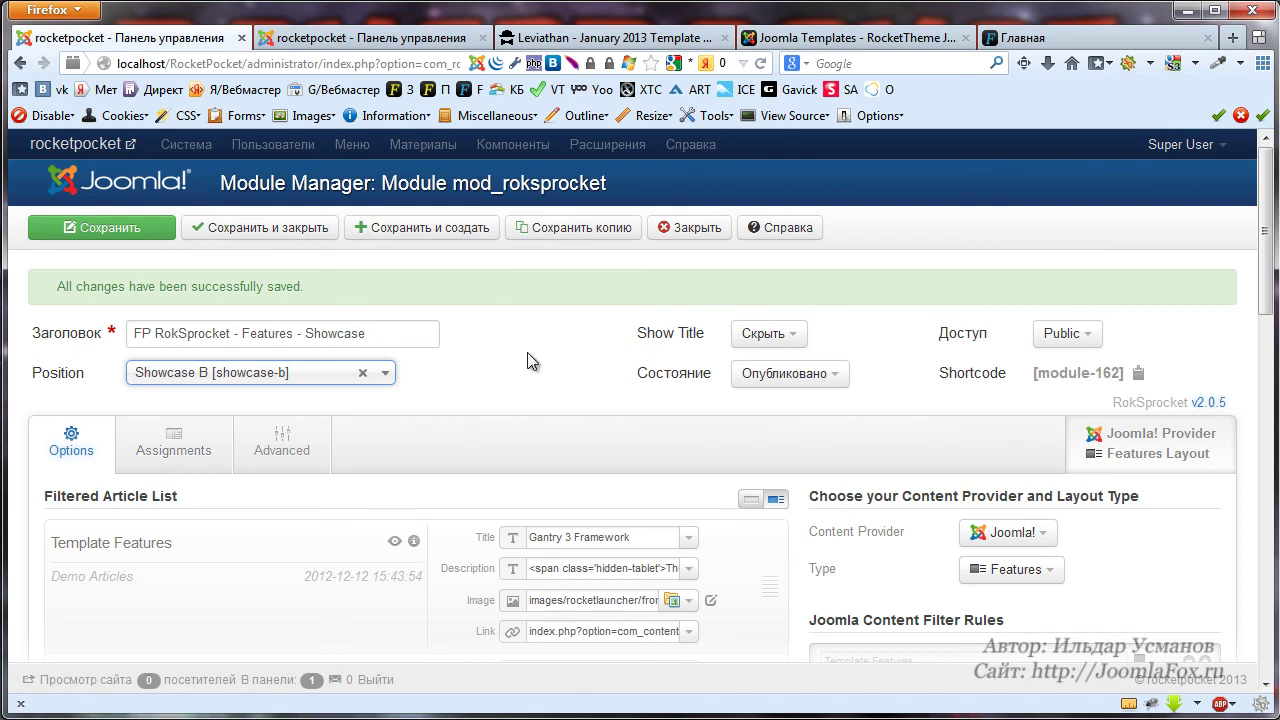
{"action": "left_click", "coordinate": [1052, 570]}
{"action": "scroll", "coordinate": [1117, 530], "scroll_direction": "down", "scroll_amount": 3}
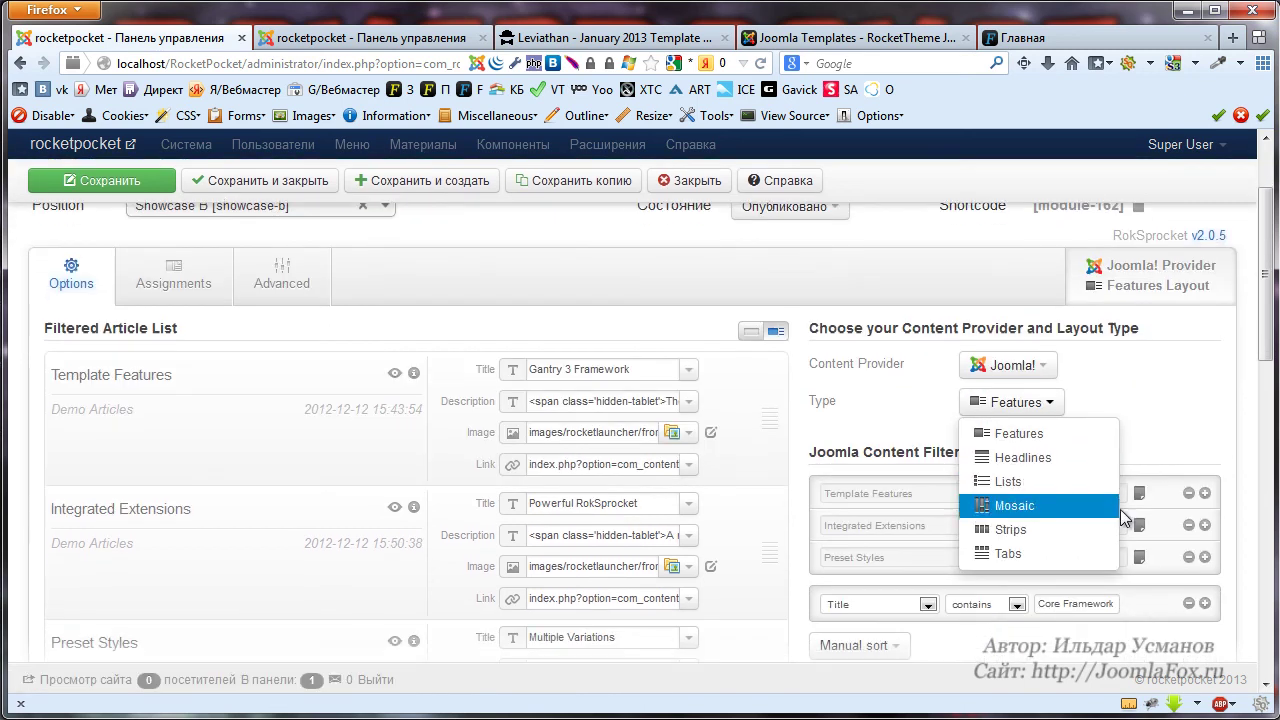